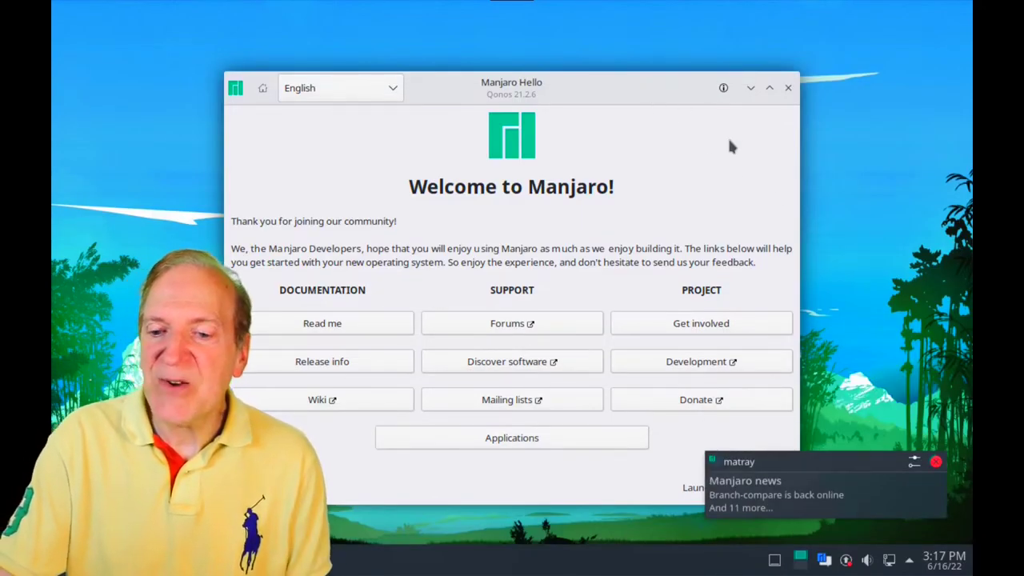
Step: Open the desktop's display settings, set the screen resolution to 1920x1080 (16:9), keep it and close the settings
right_click(153, 80)
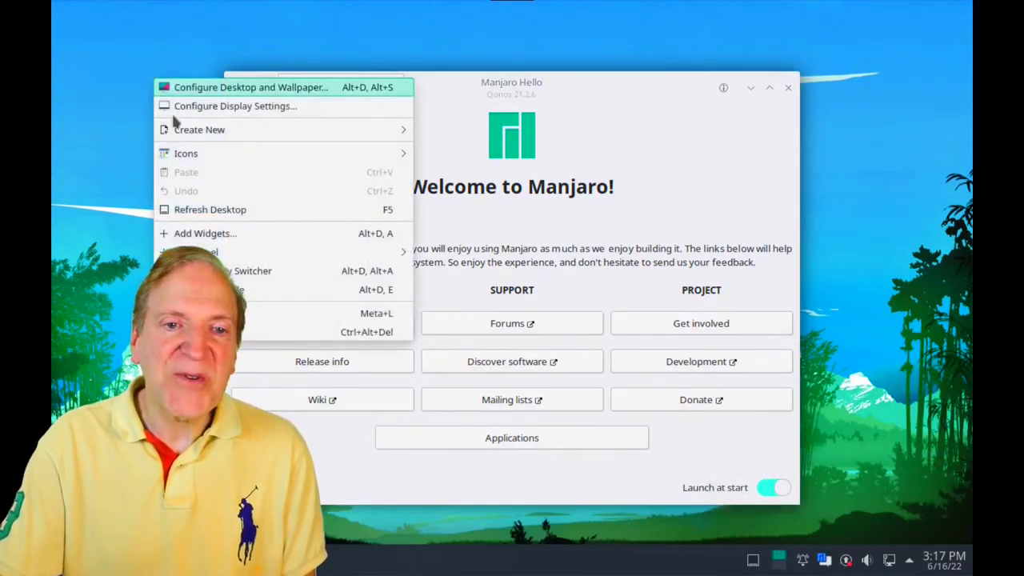
key(Escape)
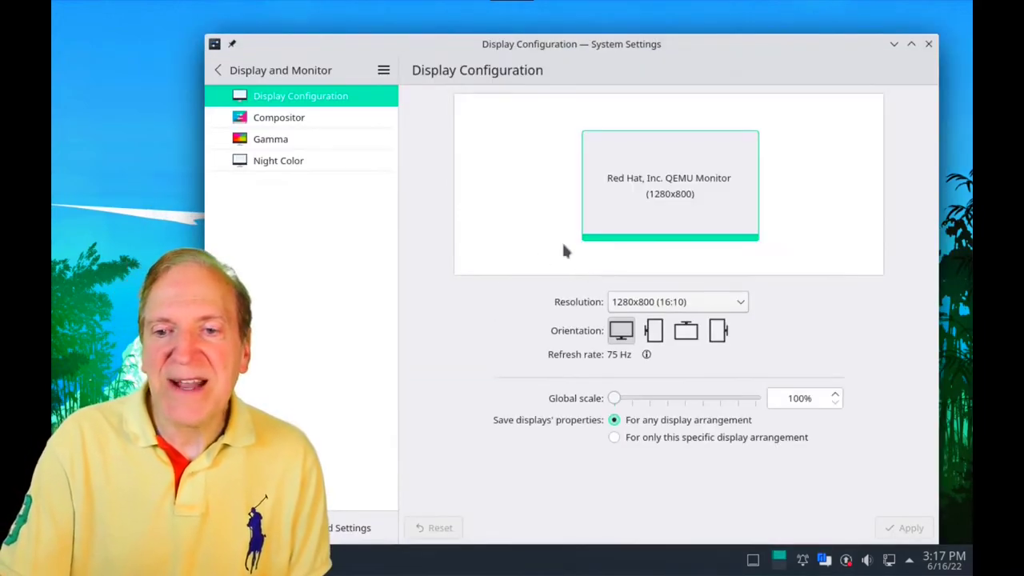
click(715, 304)
click(663, 199)
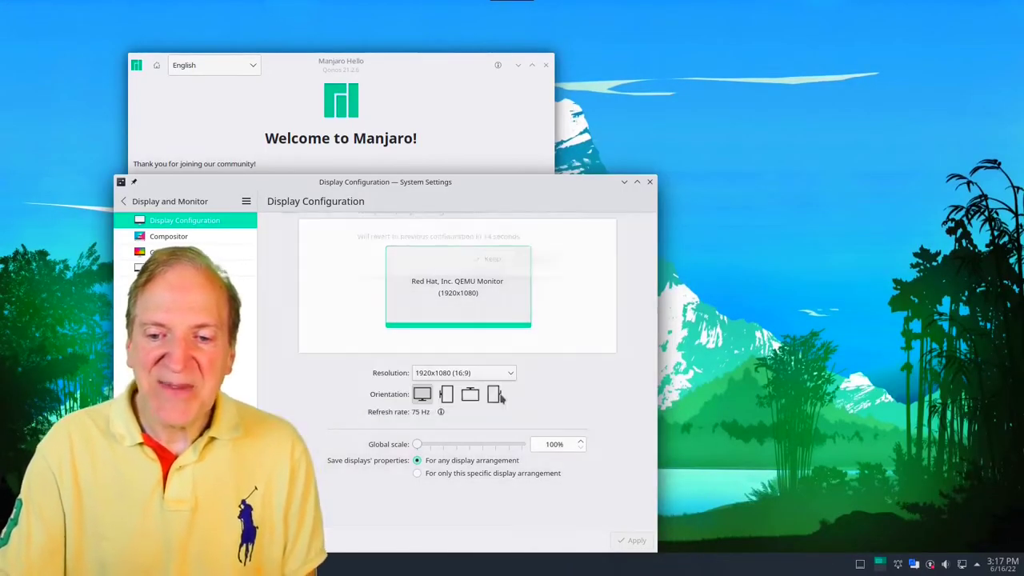
key(ctrl+q)
Step: Reposition the Manjaro Hello window, open its Applications list and expand the Browsers category
drag(405, 70, 608, 115)
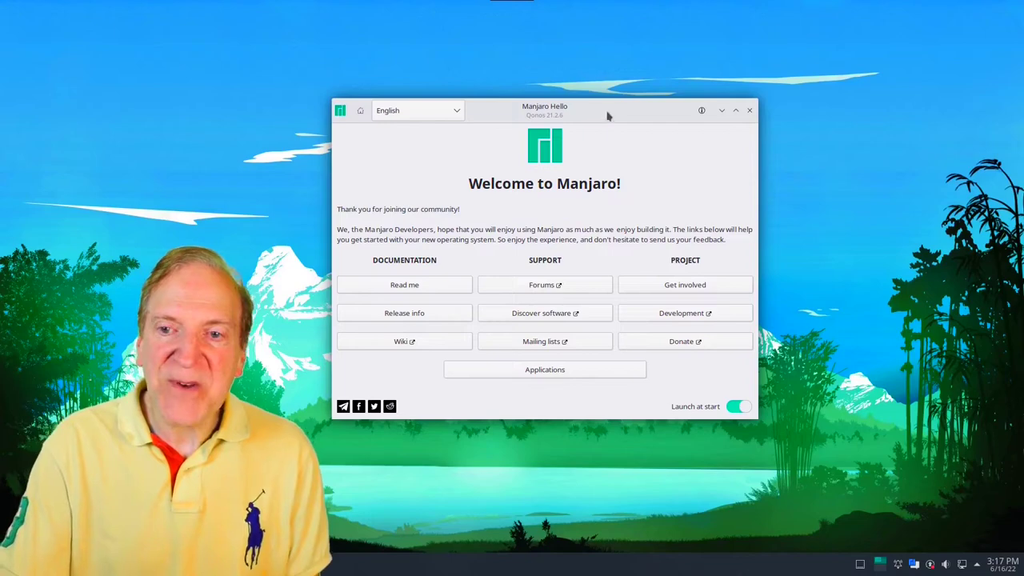
click(722, 111)
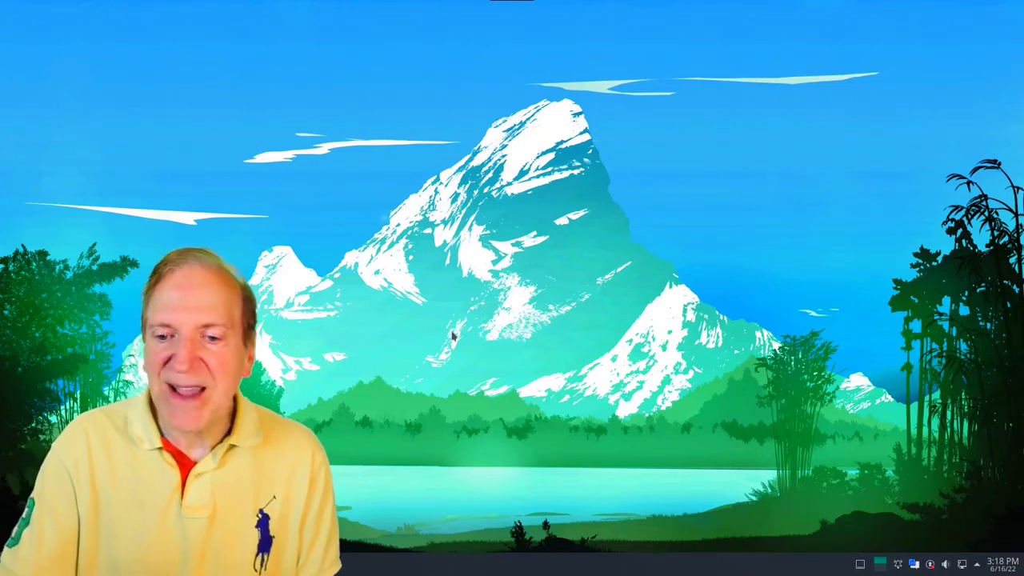
click(880, 563)
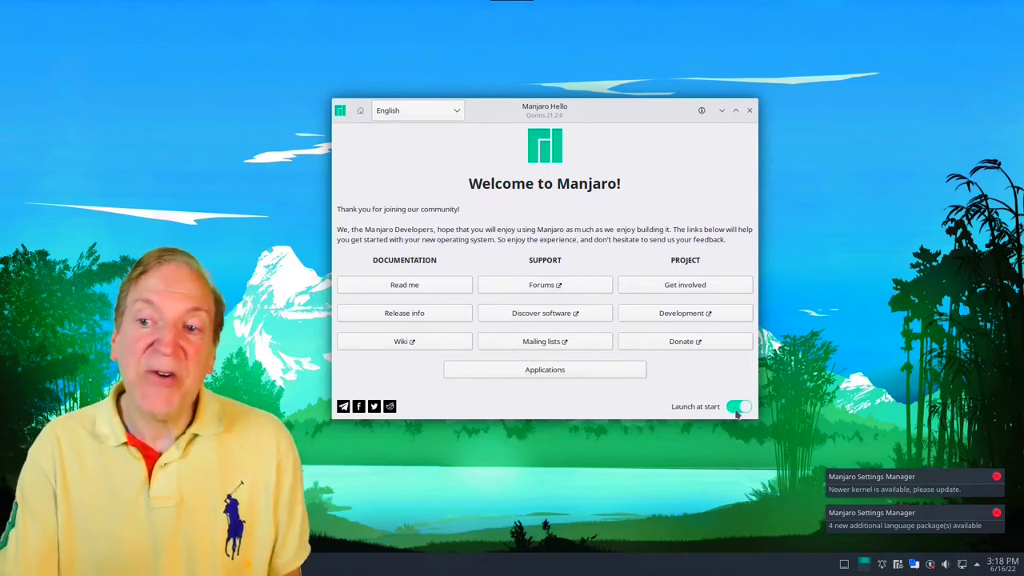
click(559, 373)
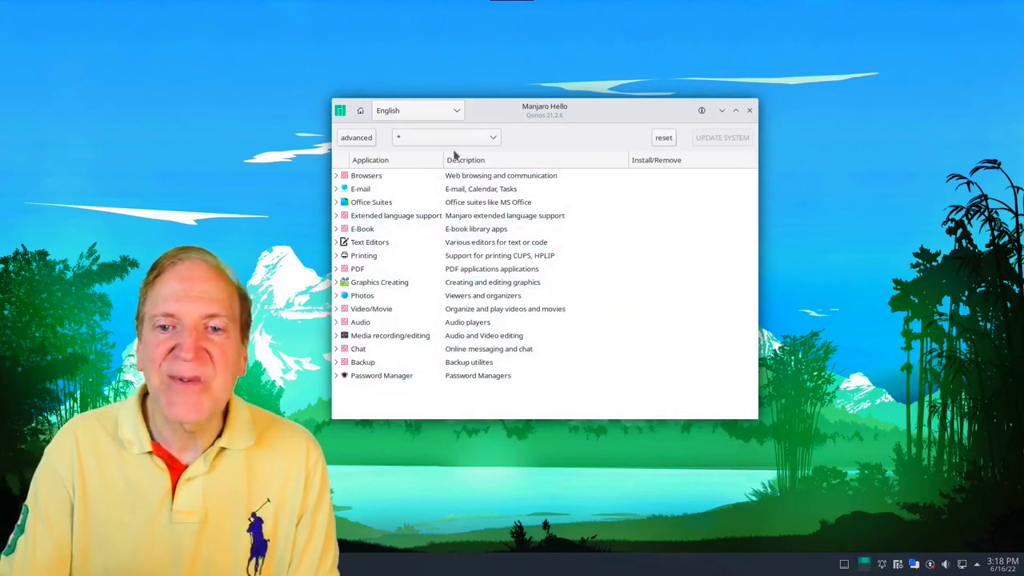
drag(540, 112, 497, 86)
double_click(314, 152)
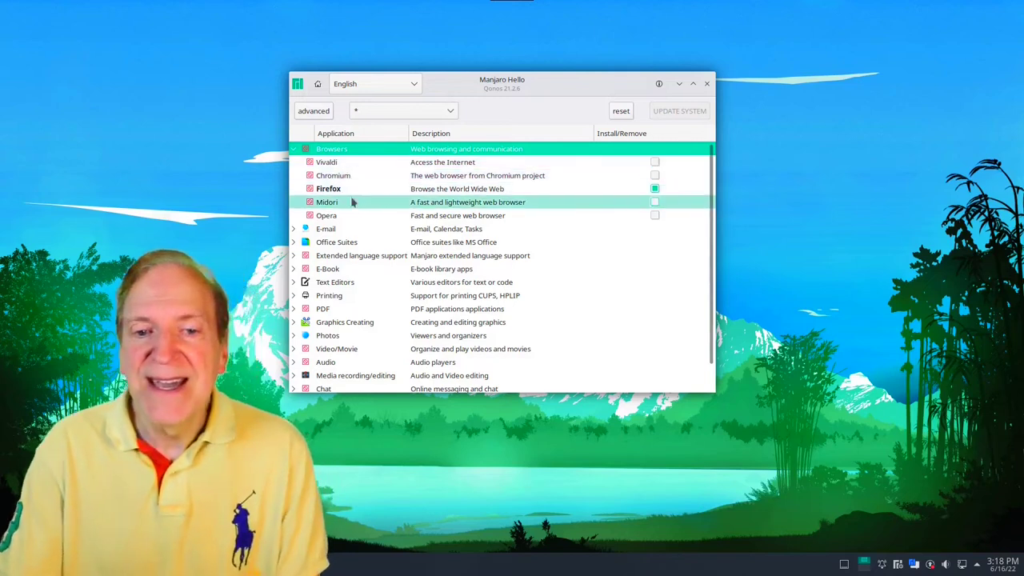
Step: Examine the programs offered in the E-mail, Office Suites and E-Book categories, collapsing each one after viewing
click(296, 230)
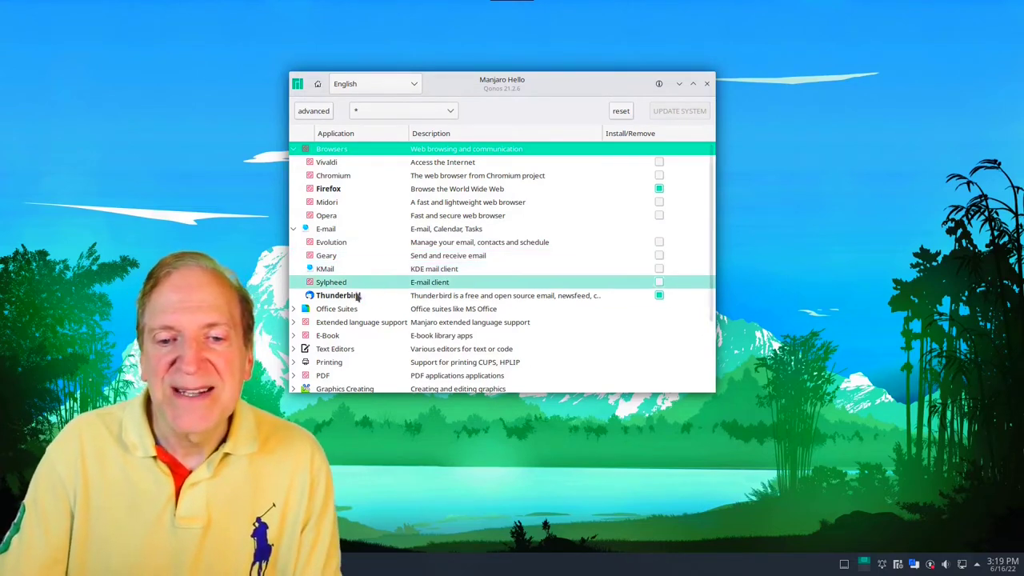
click(294, 230)
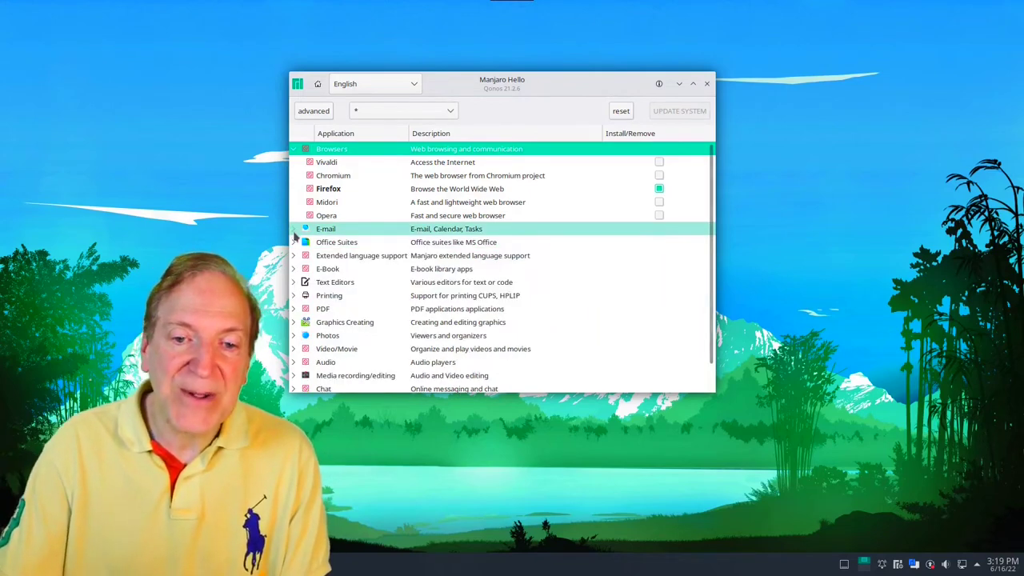
click(293, 243)
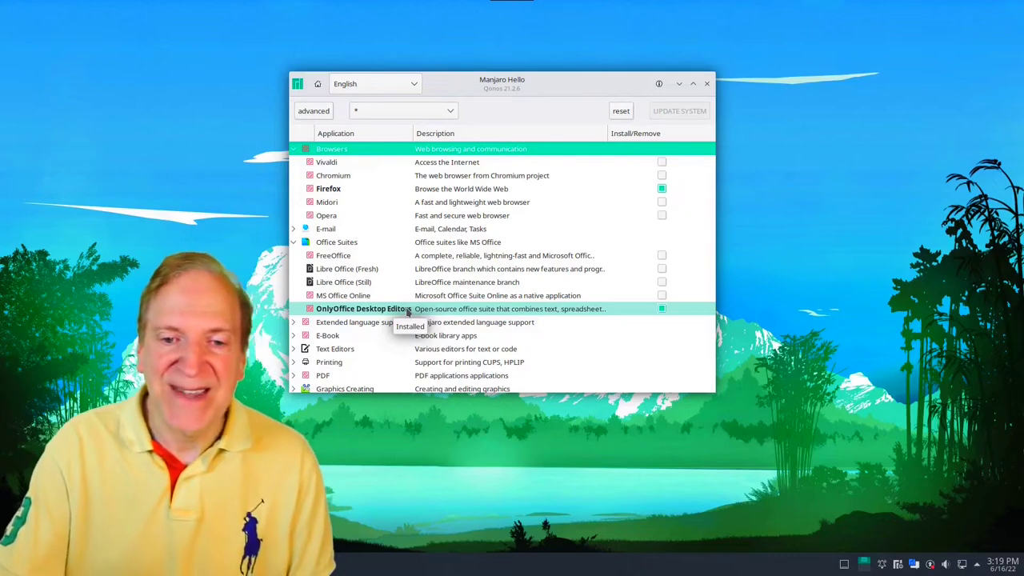
click(294, 242)
click(293, 269)
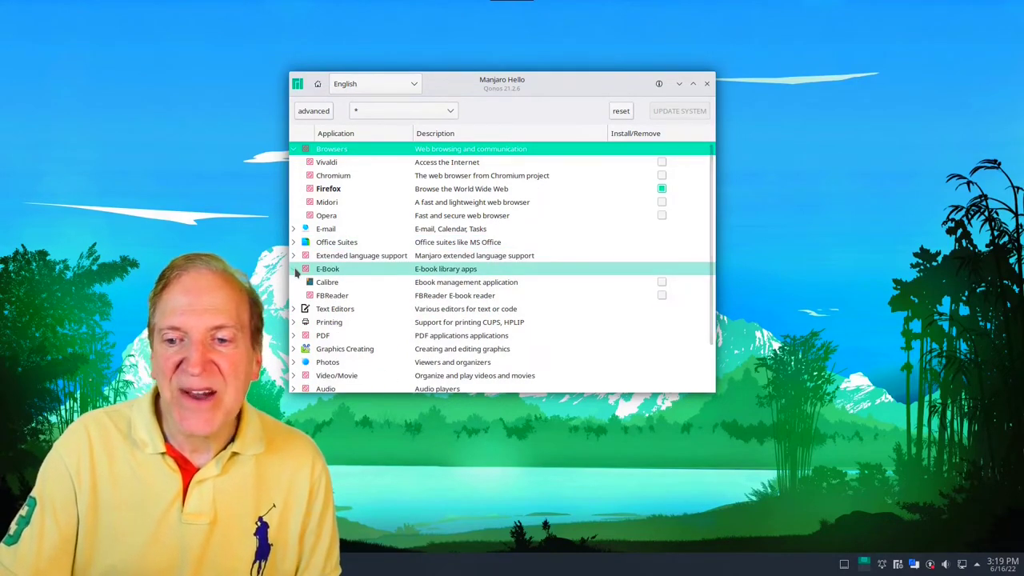
click(294, 270)
Step: Examine the programs offered in the Text Editors, Printing and PDF categories, collapsing each one after viewing
click(294, 282)
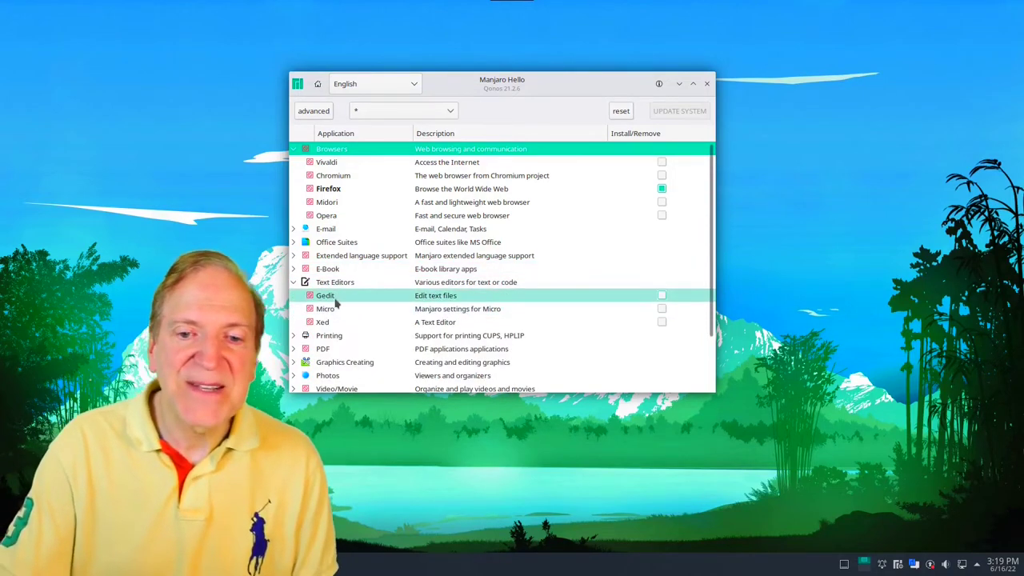
click(293, 283)
click(294, 296)
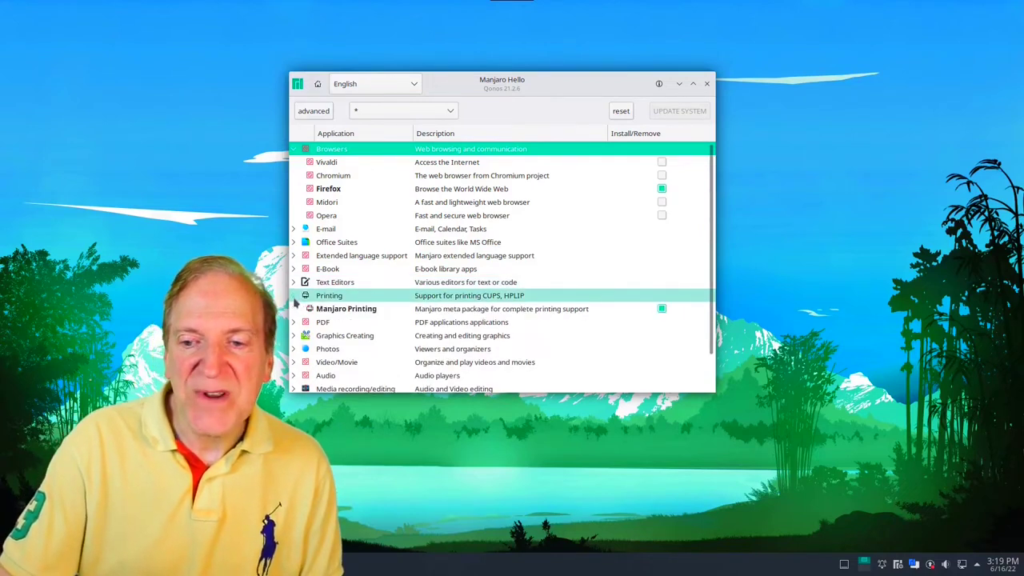
click(293, 296)
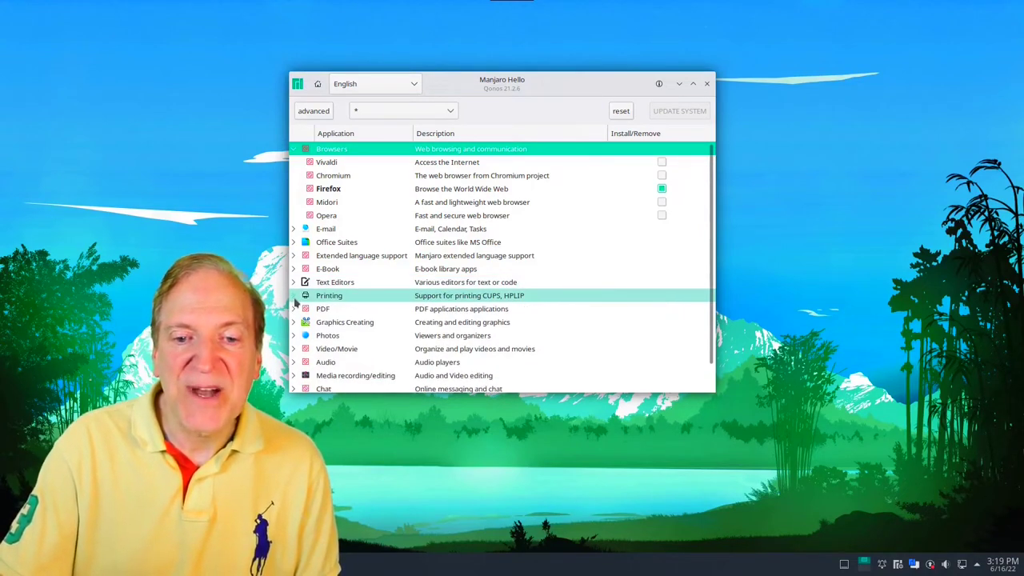
click(293, 308)
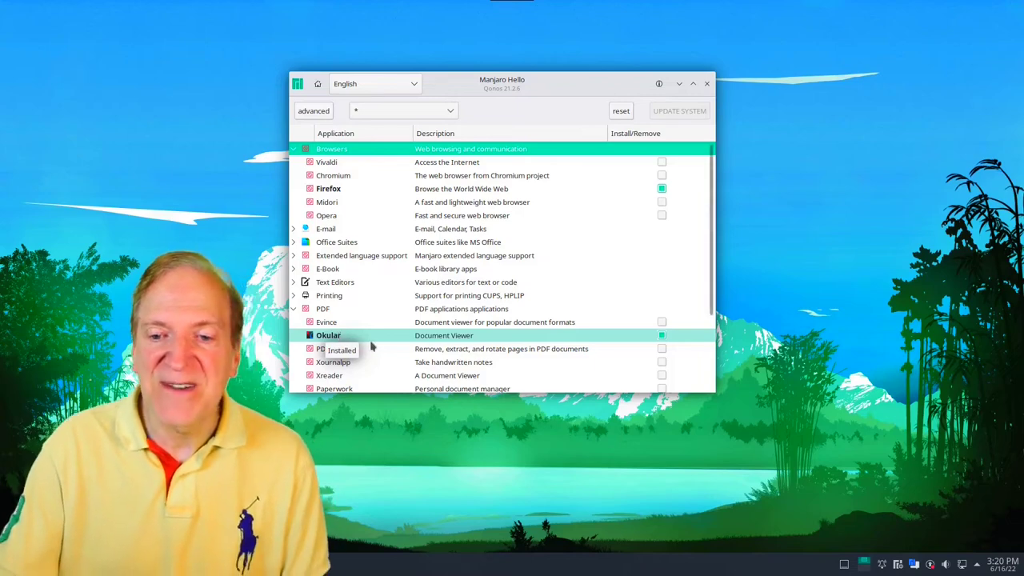
scroll(376, 343, down, 1)
scroll(384, 340, down, 1)
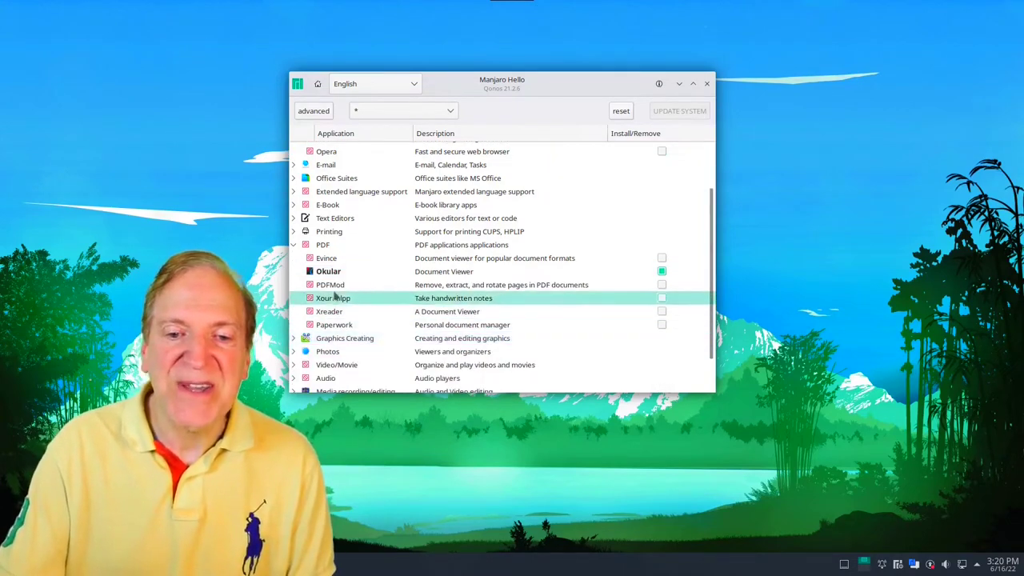
click(293, 246)
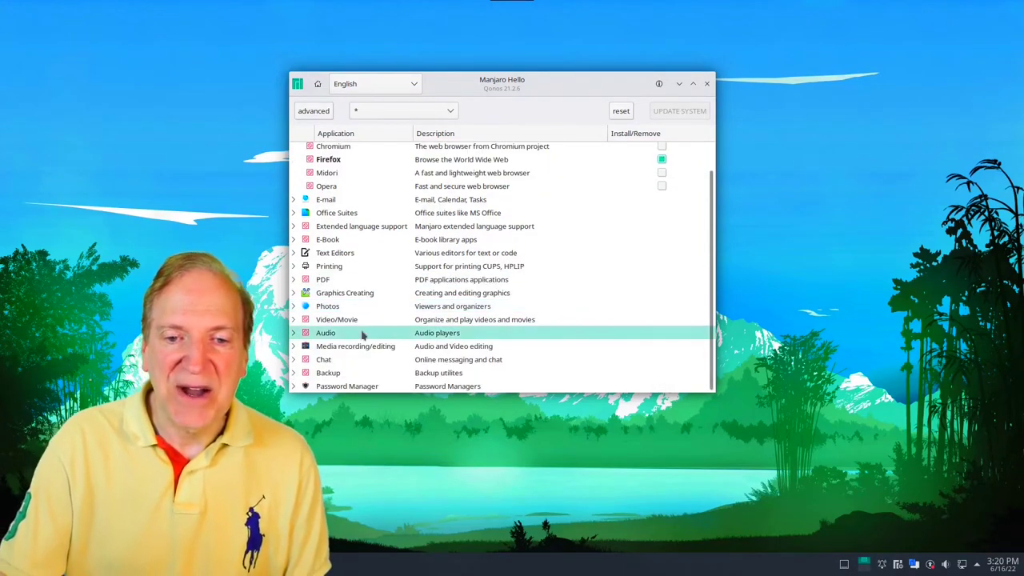
Step: Expand the Graphics Creating category and mark Inkscape for installation
click(351, 293)
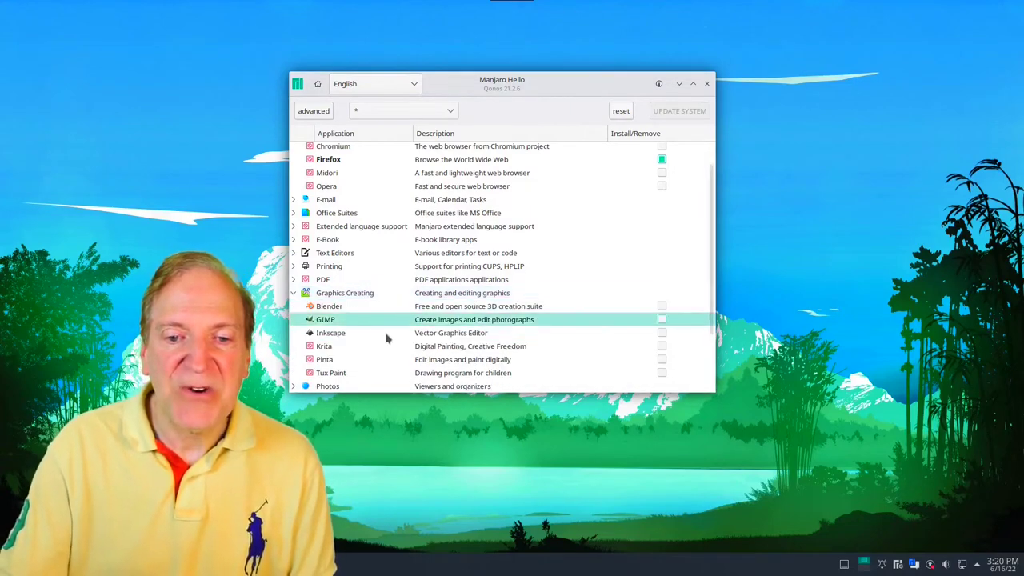
scroll(402, 326, down, 2)
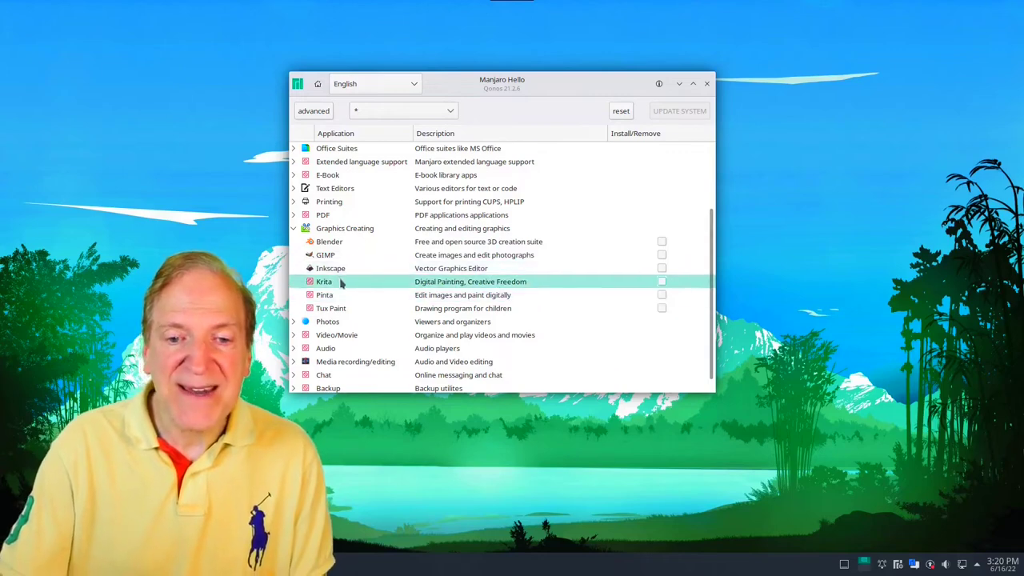
scroll(340, 282, down, 1)
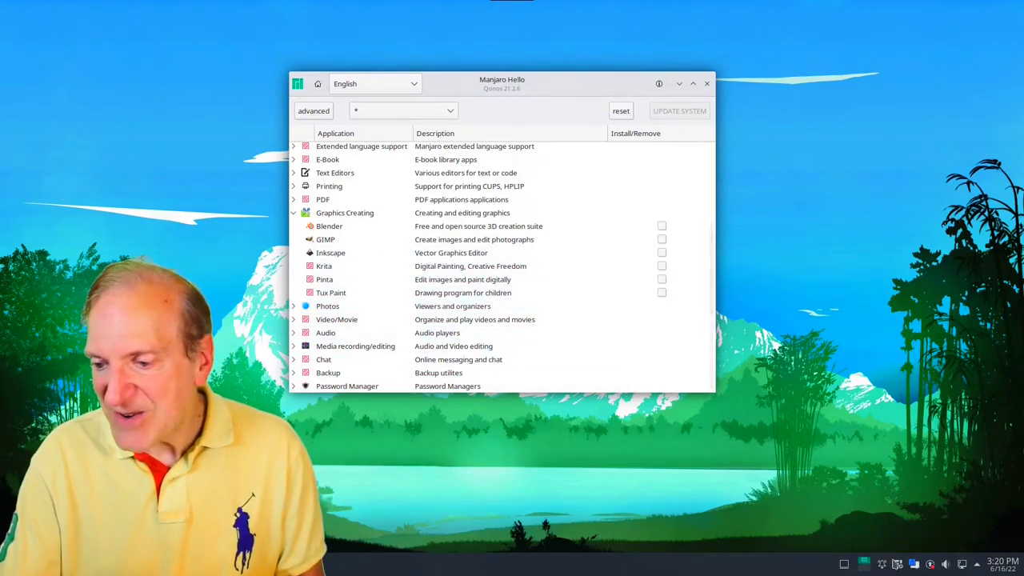
click(914, 564)
click(936, 408)
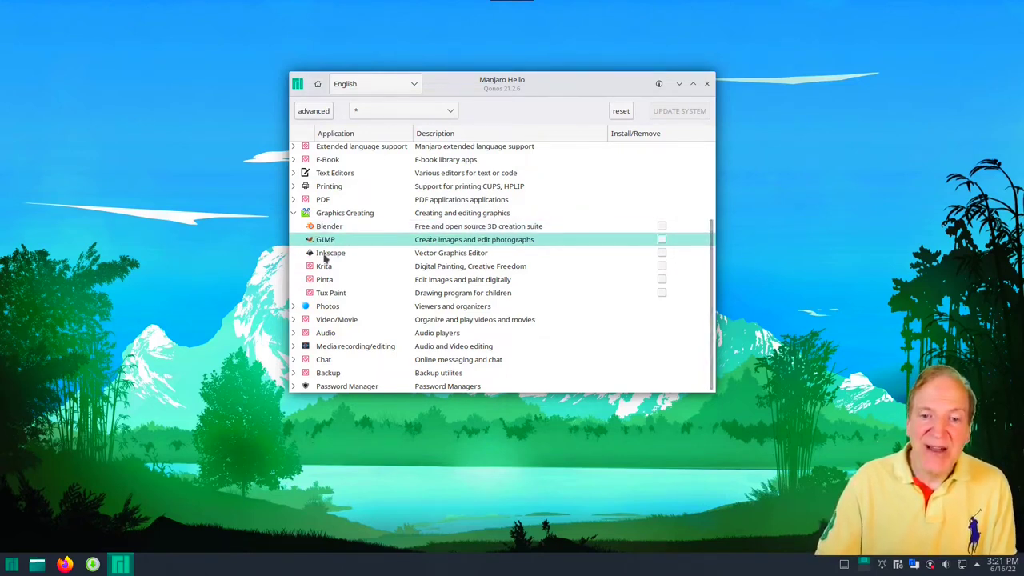
click(661, 253)
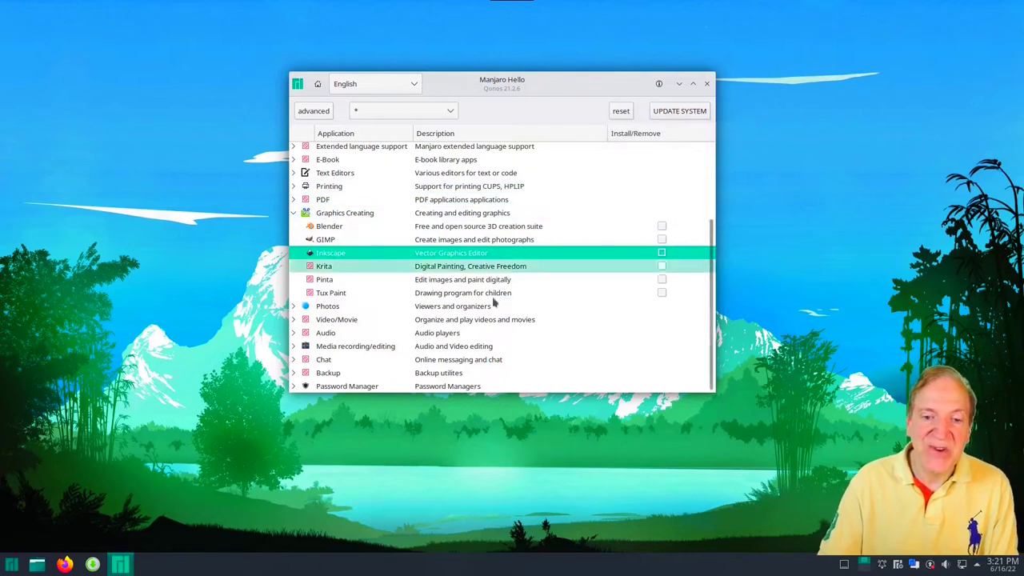
Step: Examine the programs in the Photos category and compare them with the Graphics programs in the application launcher
click(294, 307)
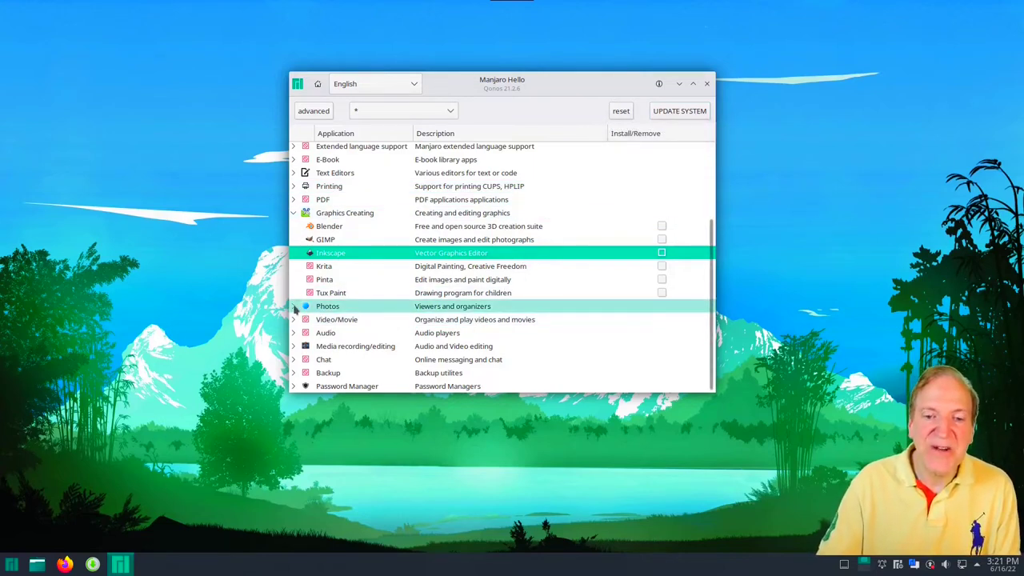
scroll(370, 317, down, 2)
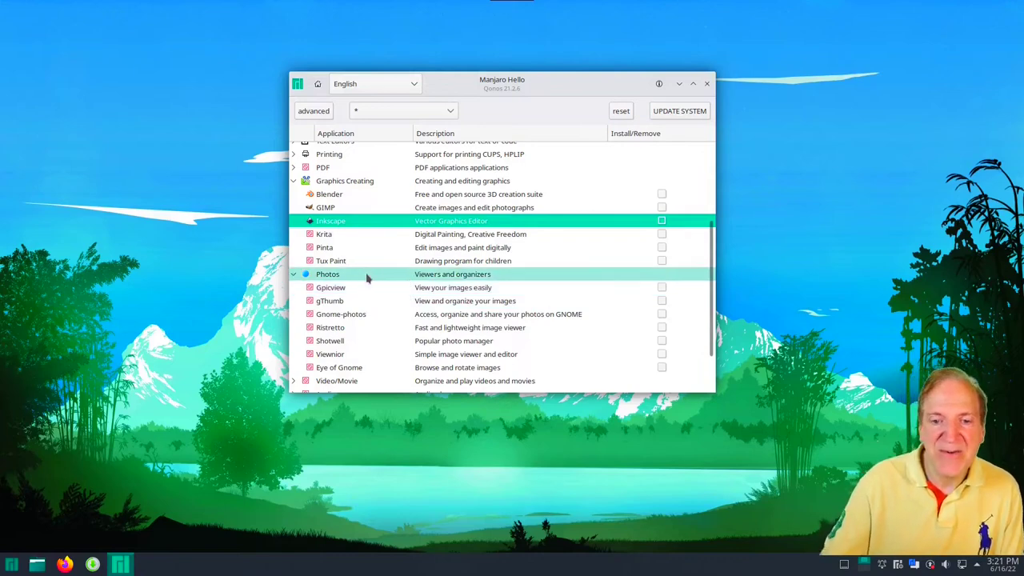
scroll(370, 299, down, 2)
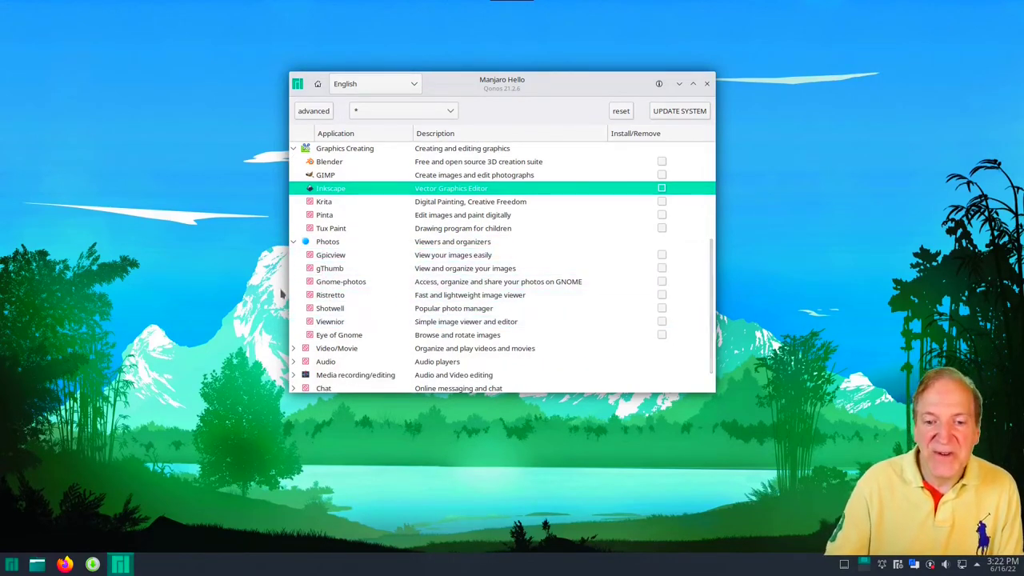
key(super)
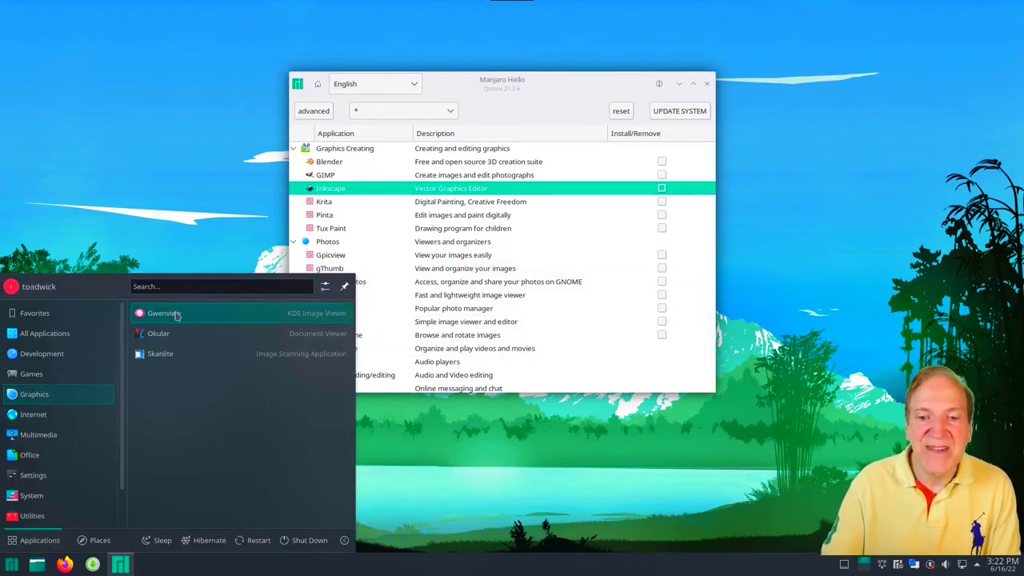
key(Escape)
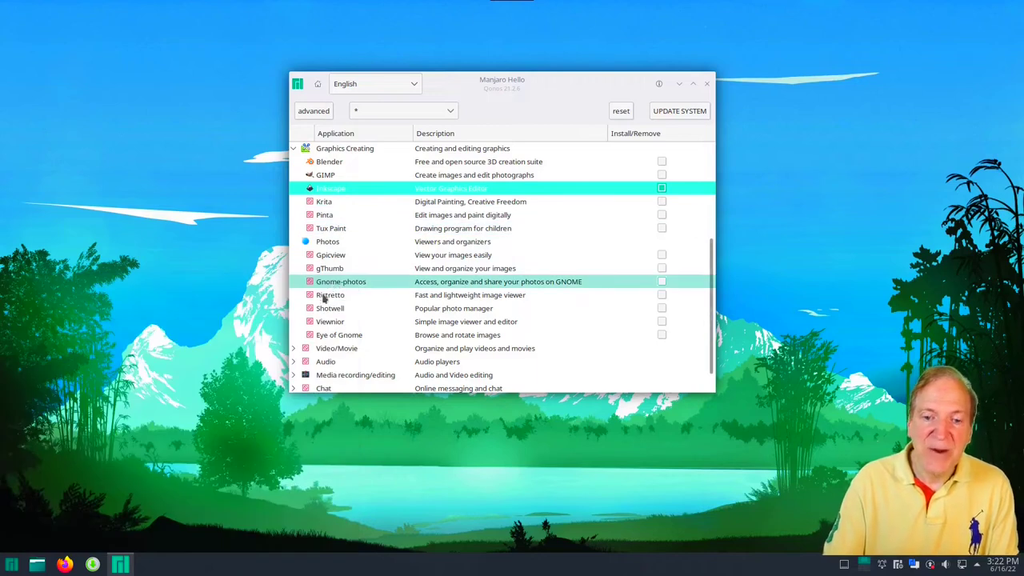
Step: Expand the Video/Movie and Audio categories and review the media players they offer
click(323, 348)
scroll(334, 296, down, 3)
scroll(336, 294, down, 1)
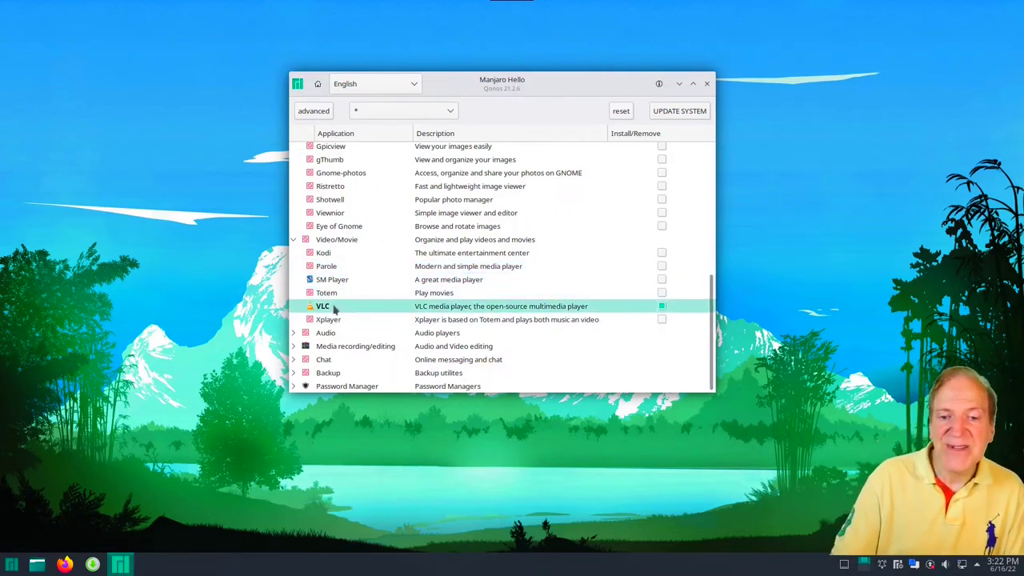
mouse_move(334, 310)
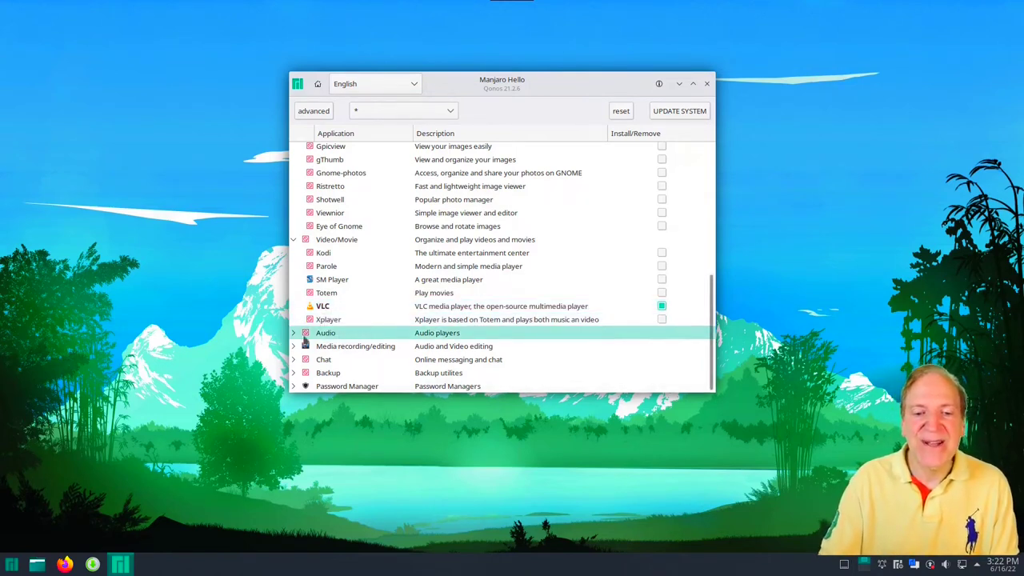
click(293, 333)
scroll(320, 344, down, 2)
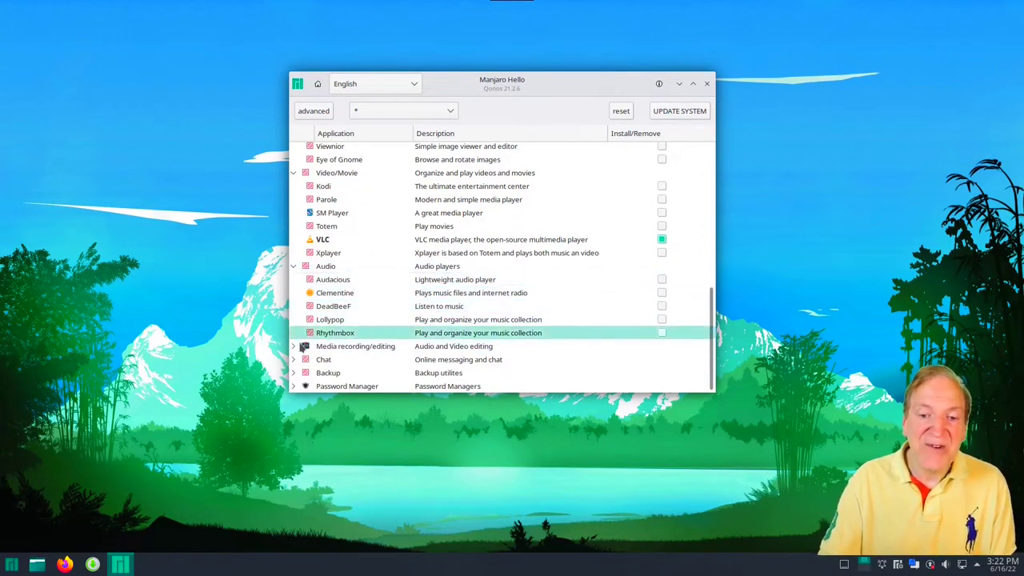
Step: Expand the Media recording/editing category and mark Shotcut and Audacity for installation
click(294, 347)
scroll(340, 330, down, 3)
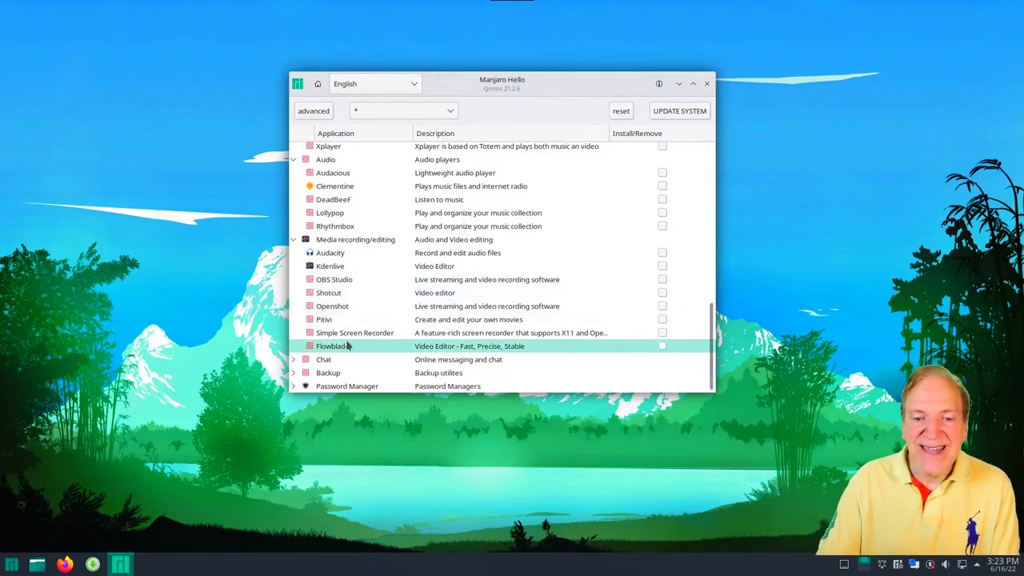
click(661, 295)
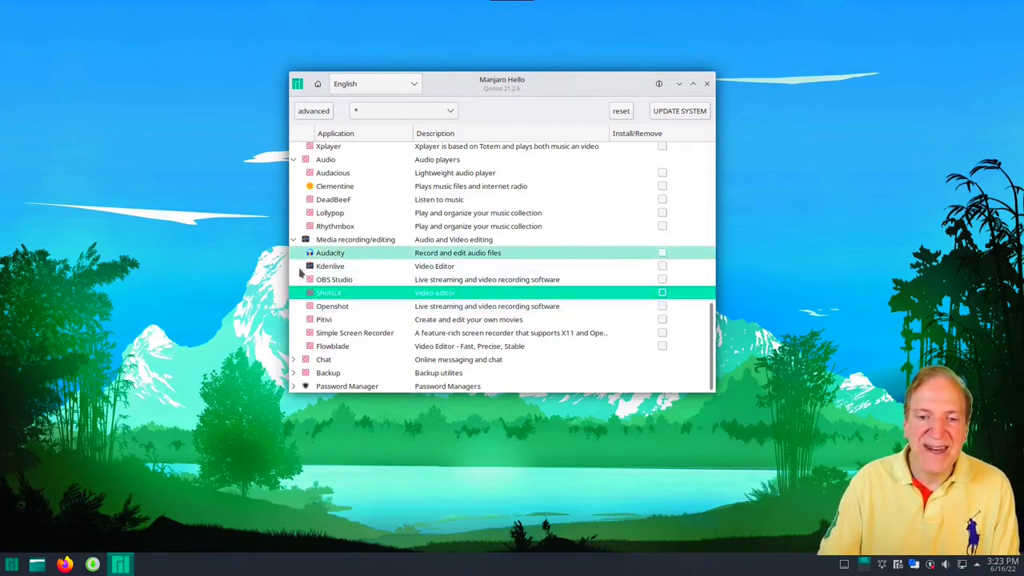
click(660, 254)
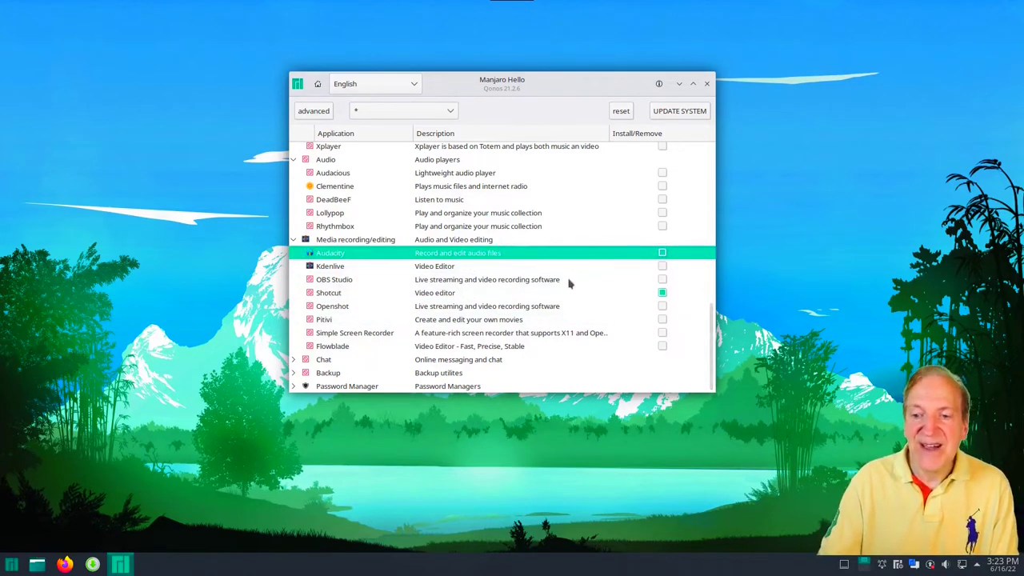
Step: Expand the Backup category and review its backup utilities
click(294, 372)
scroll(382, 341, down, 1)
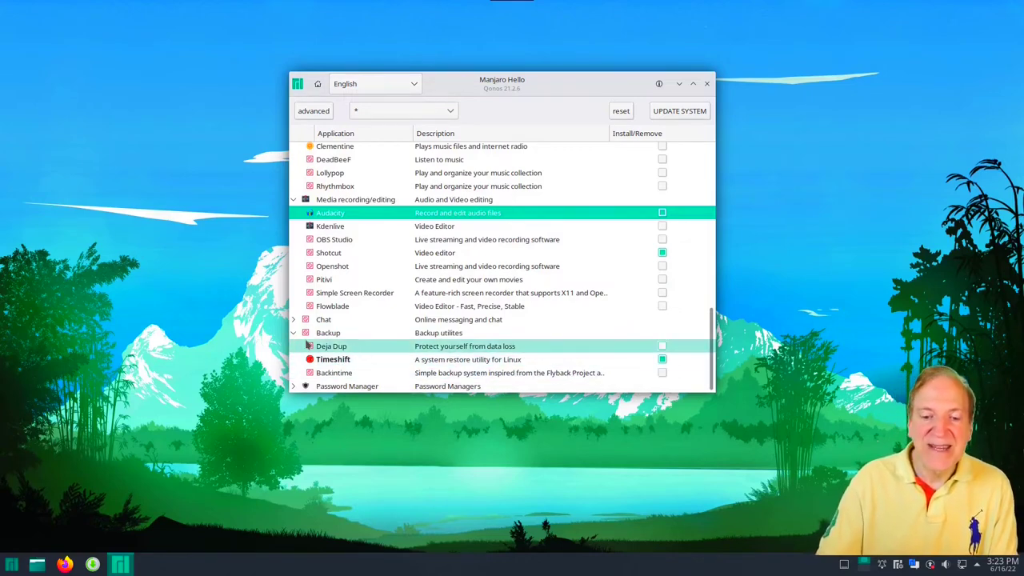
Step: Expand the Password Manager category and mark KeePassXC for installation
click(303, 386)
click(293, 386)
scroll(350, 323, down, 1)
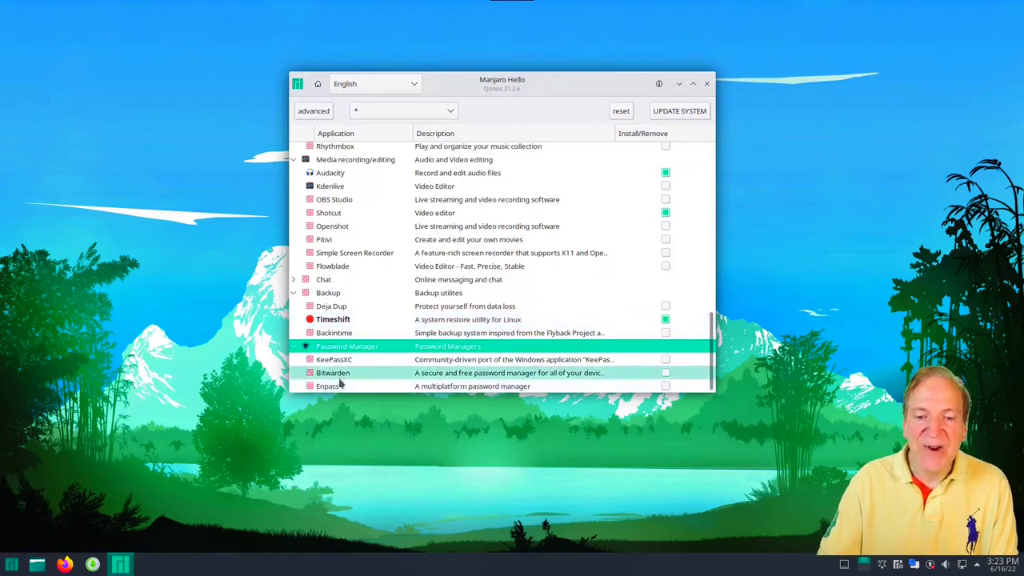
click(636, 365)
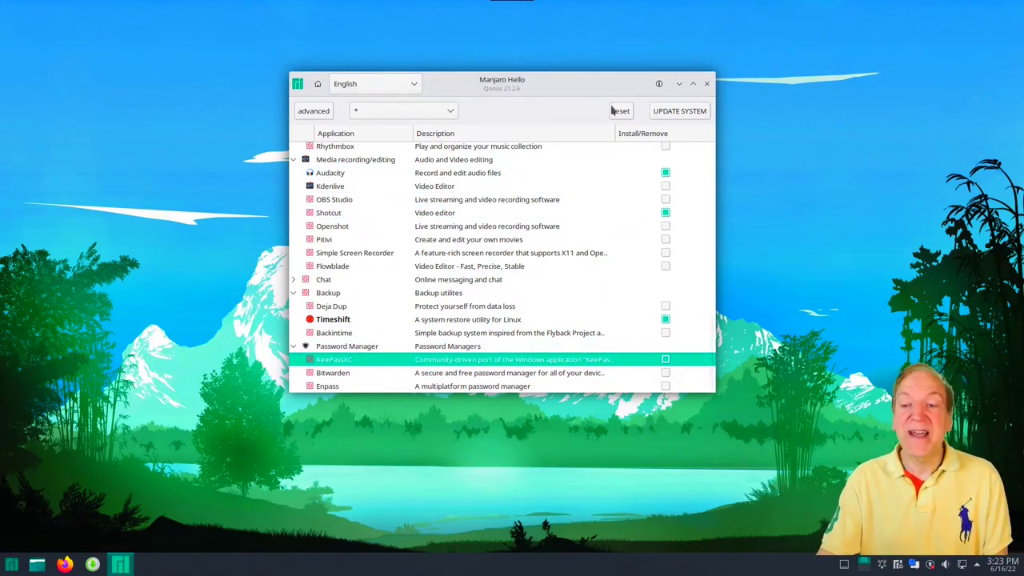
Step: Start the system update with the marked applications and authenticate with the account password
click(677, 114)
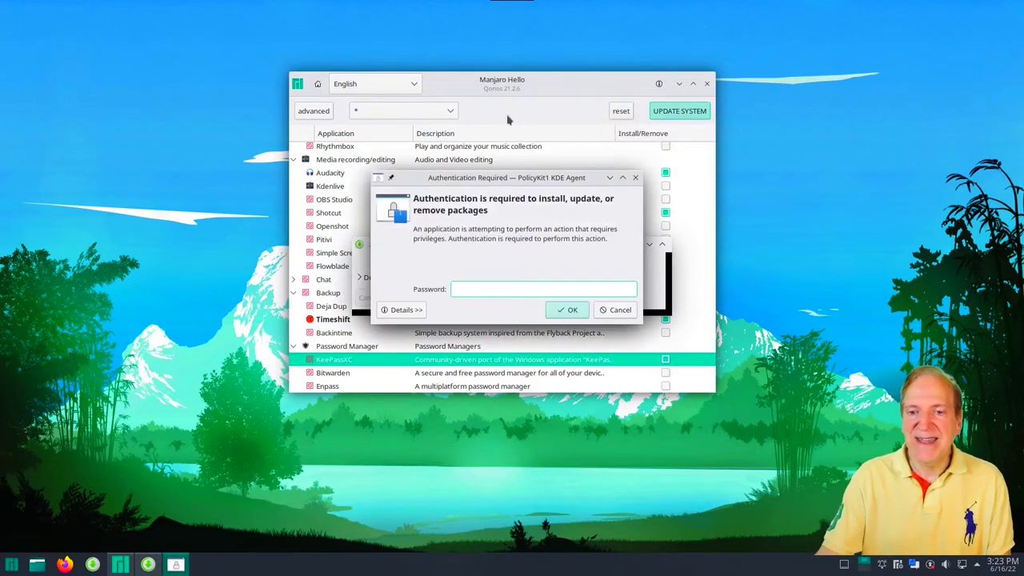
text(********)
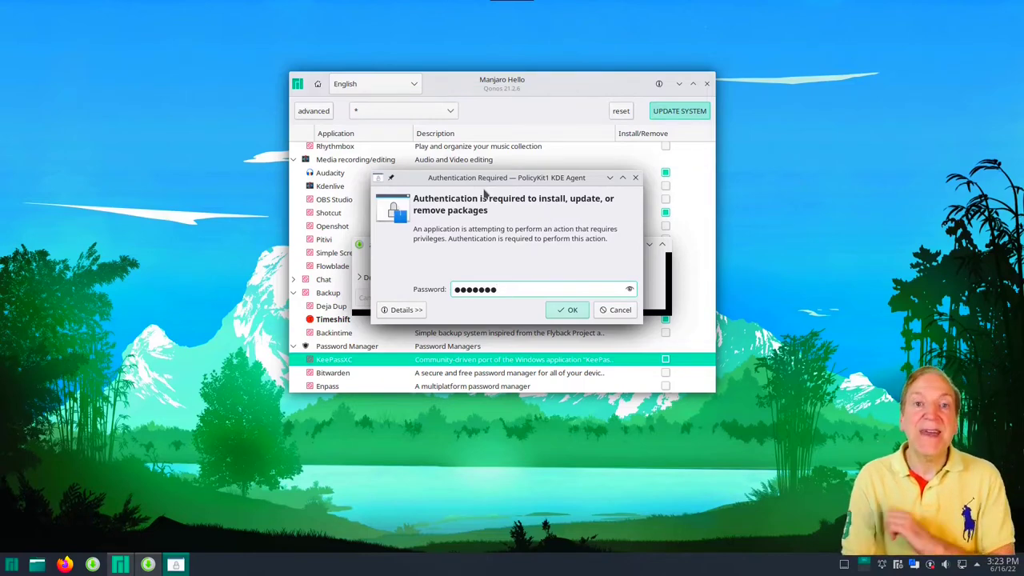
key(Return)
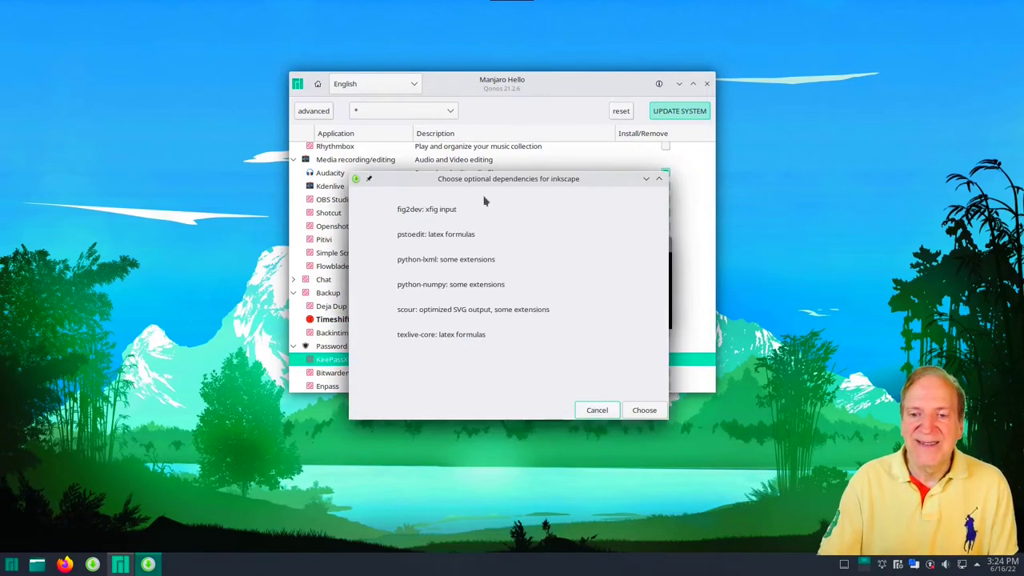
Step: Accept the optional dependency dialogs, including inkscape and keepassxc, without selecting any extras, and apply the package transaction
click(647, 416)
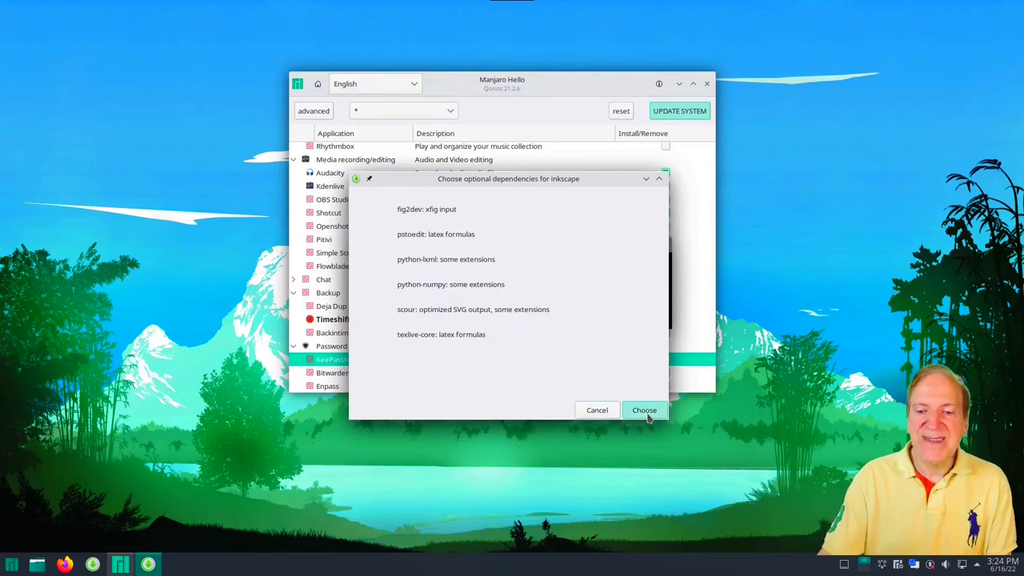
click(646, 414)
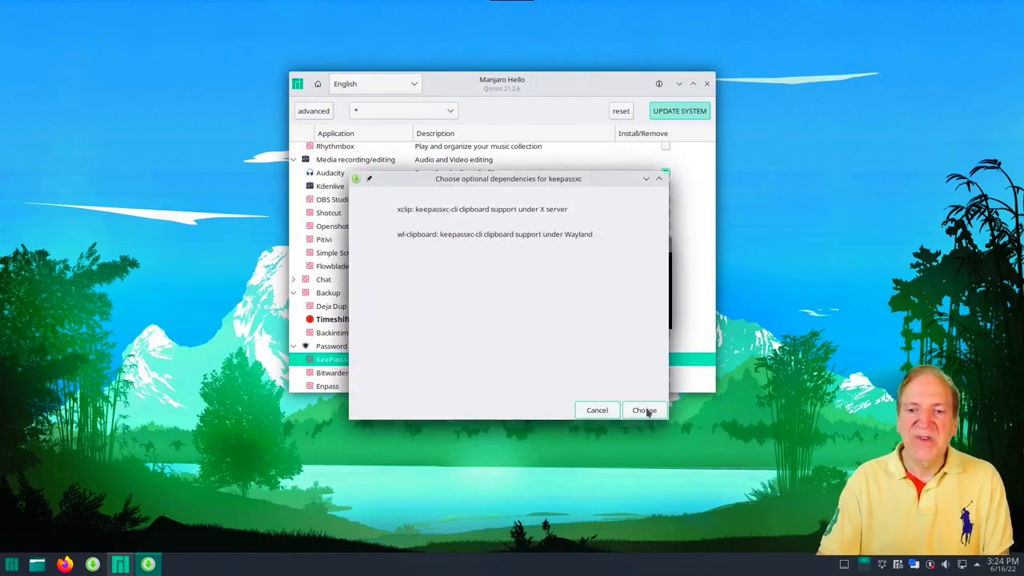
click(644, 411)
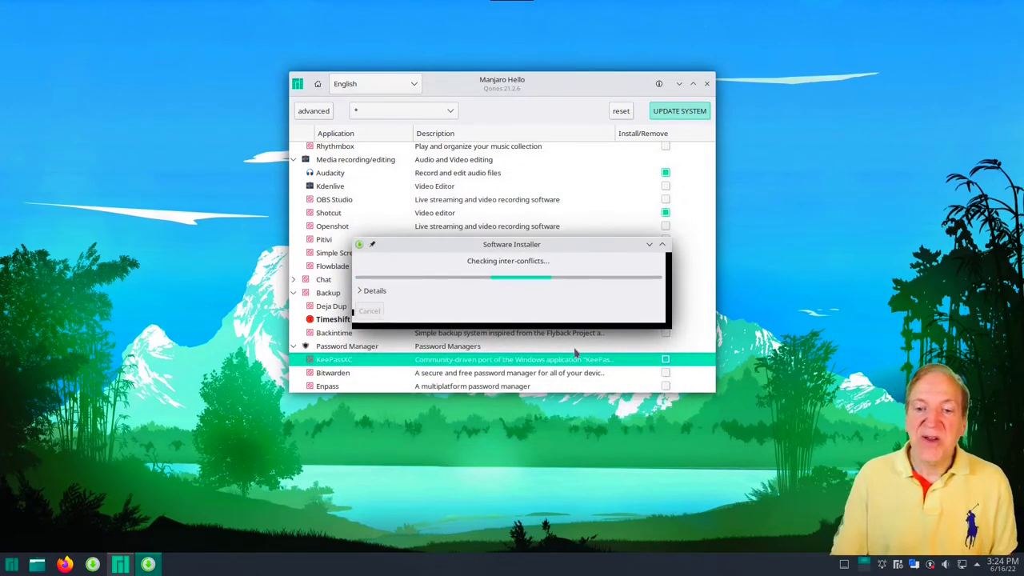
drag(517, 125, 476, 67)
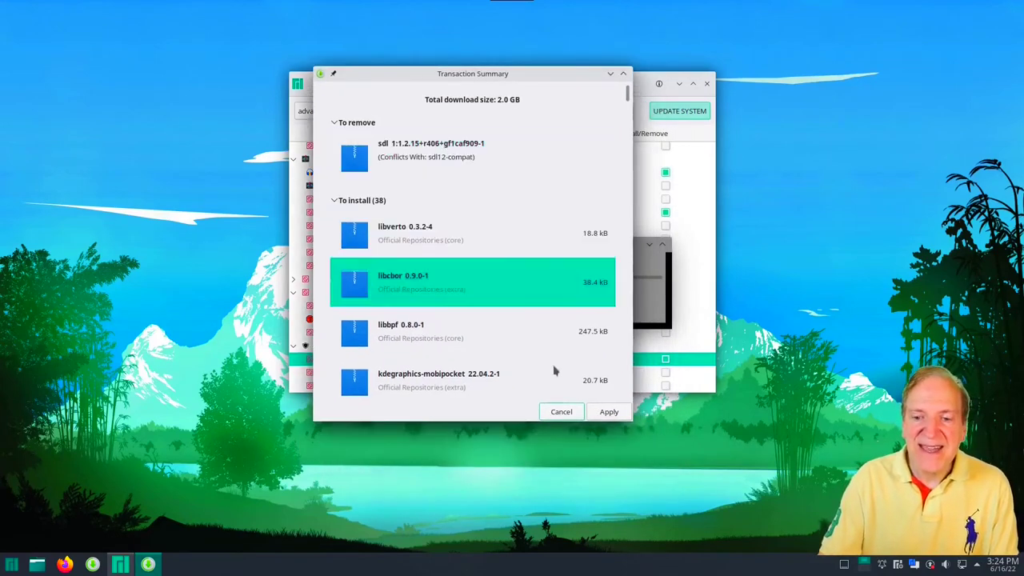
click(610, 412)
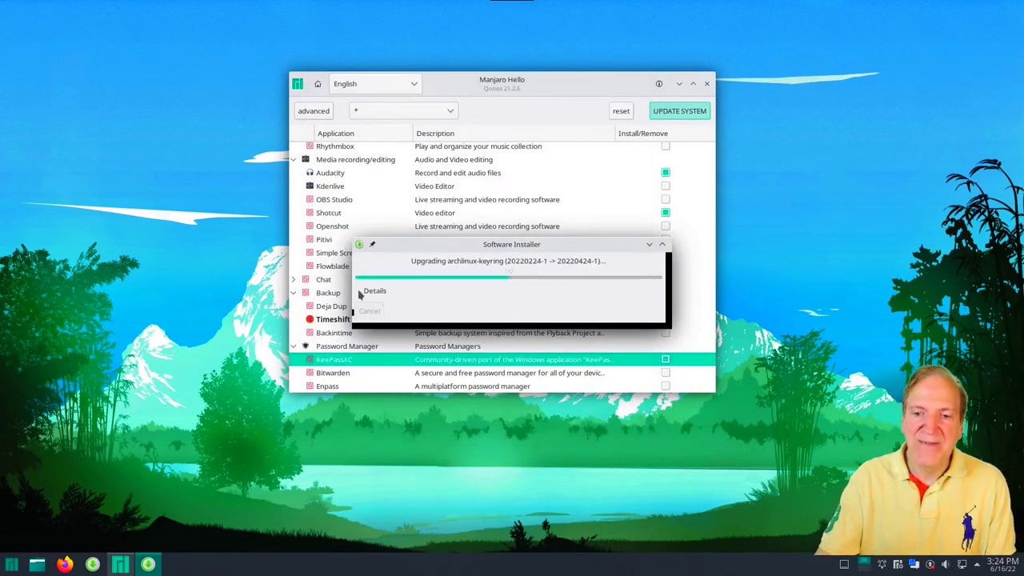
Step: Expand the installer's details log to review its progress and move the installer window aside, clear of the list's checkboxes
click(362, 293)
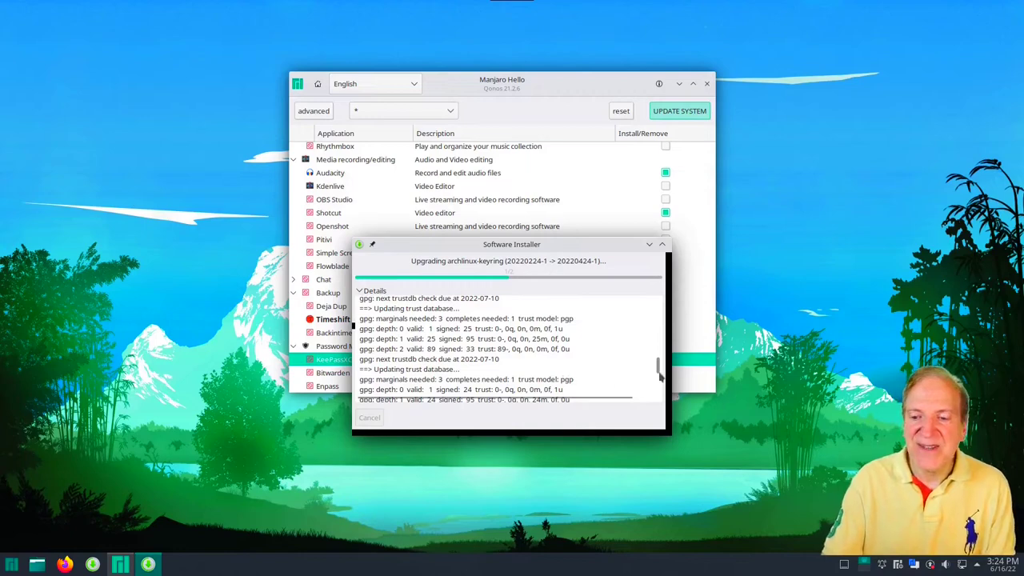
scroll(658, 377, up, 1)
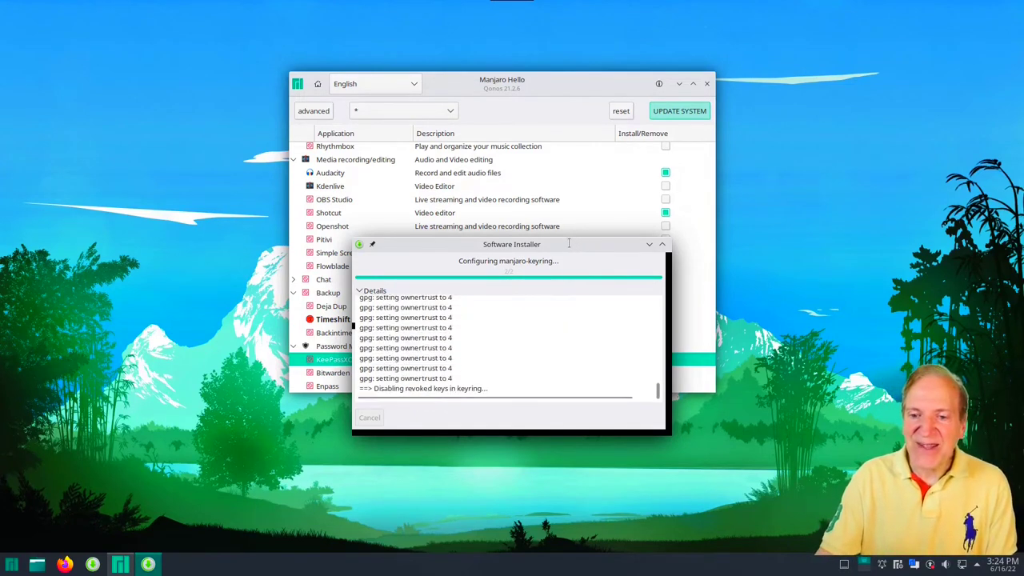
drag(524, 242, 278, 157)
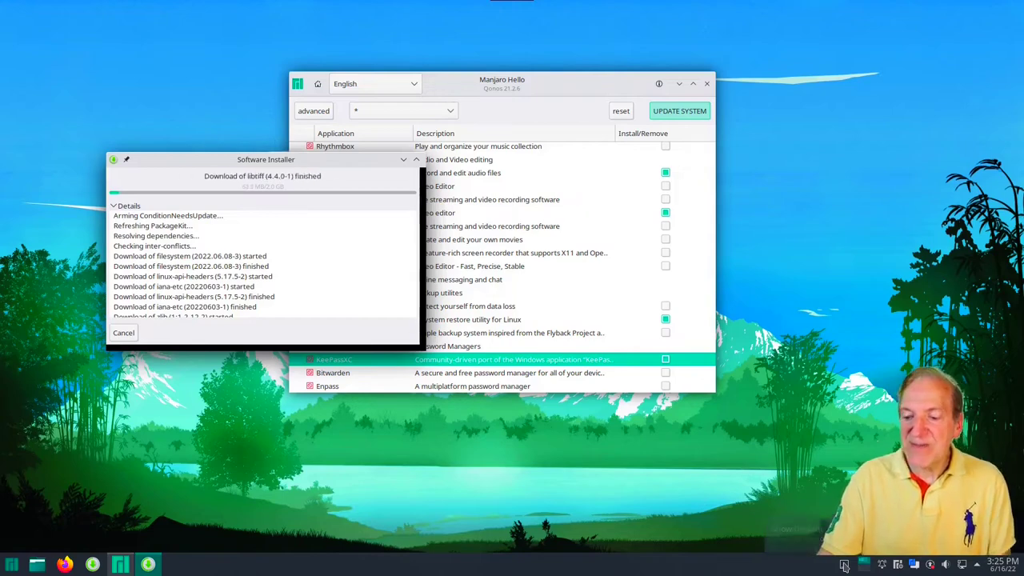
Step: Show the bare desktop and restore the windows, then view the list of Manjaro announcements and close it
click(844, 565)
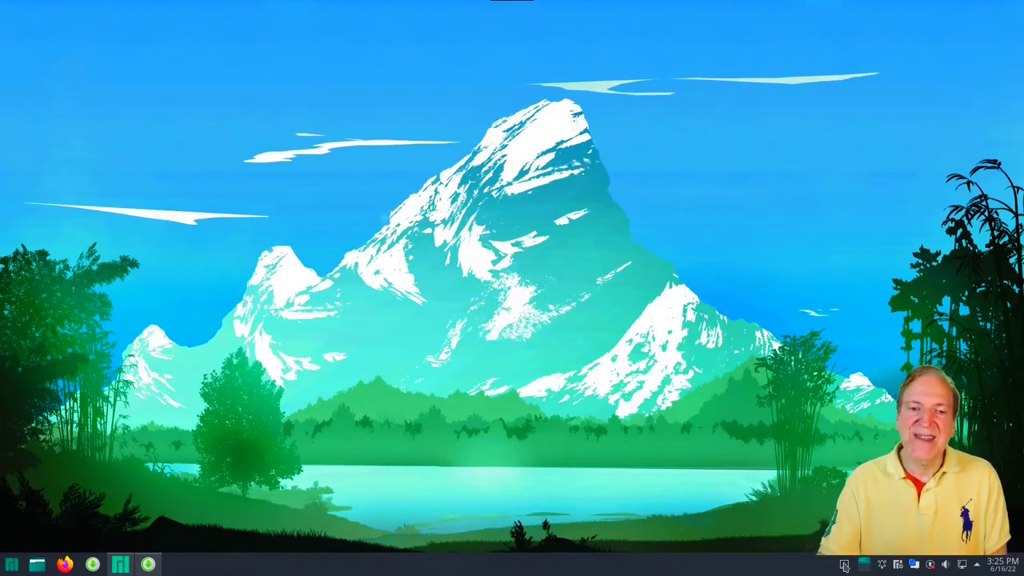
click(844, 565)
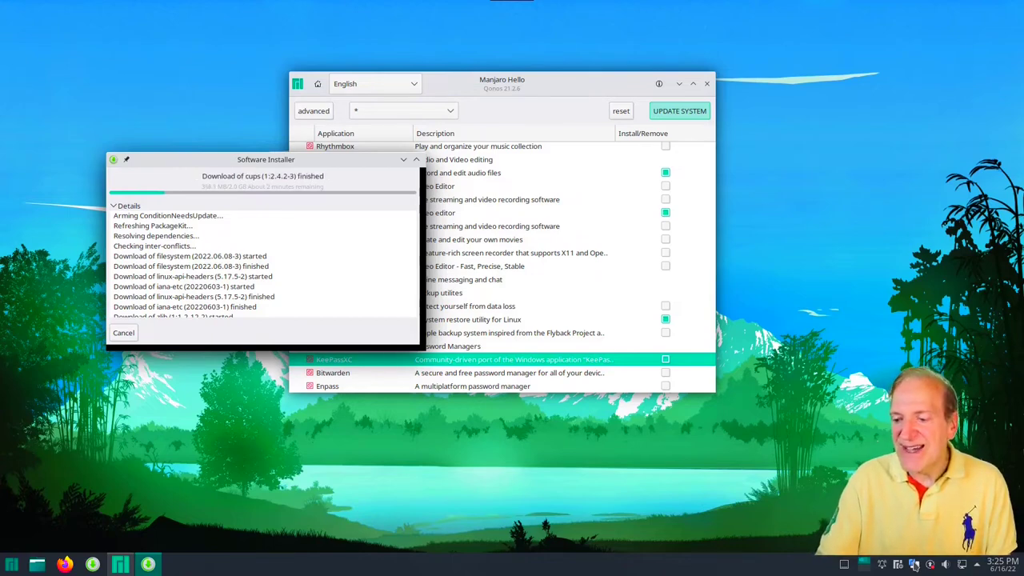
click(914, 565)
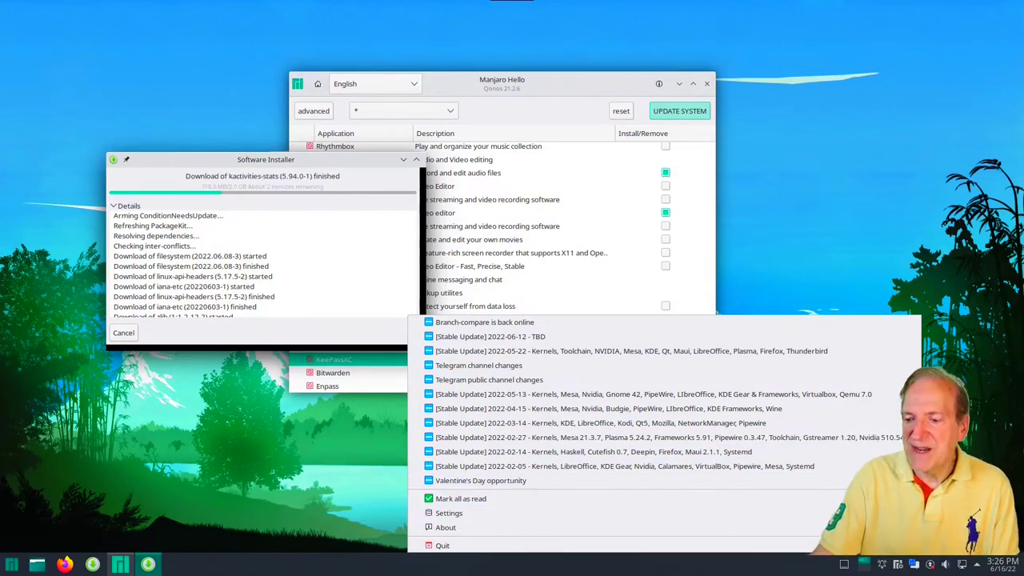
click(914, 565)
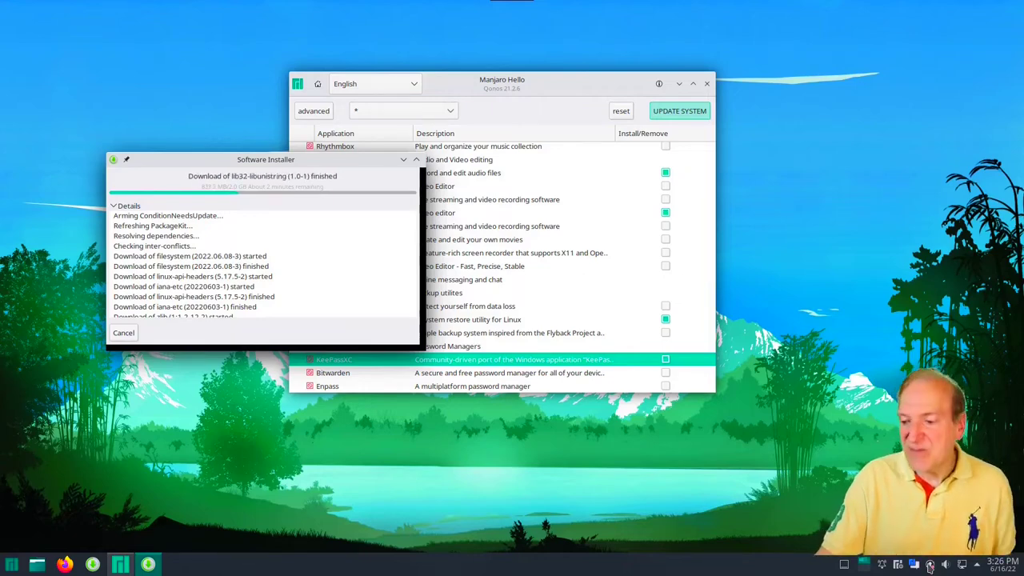
Step: Check the audio volume devices, the network connections and the calendar from the system tray and clock
click(945, 564)
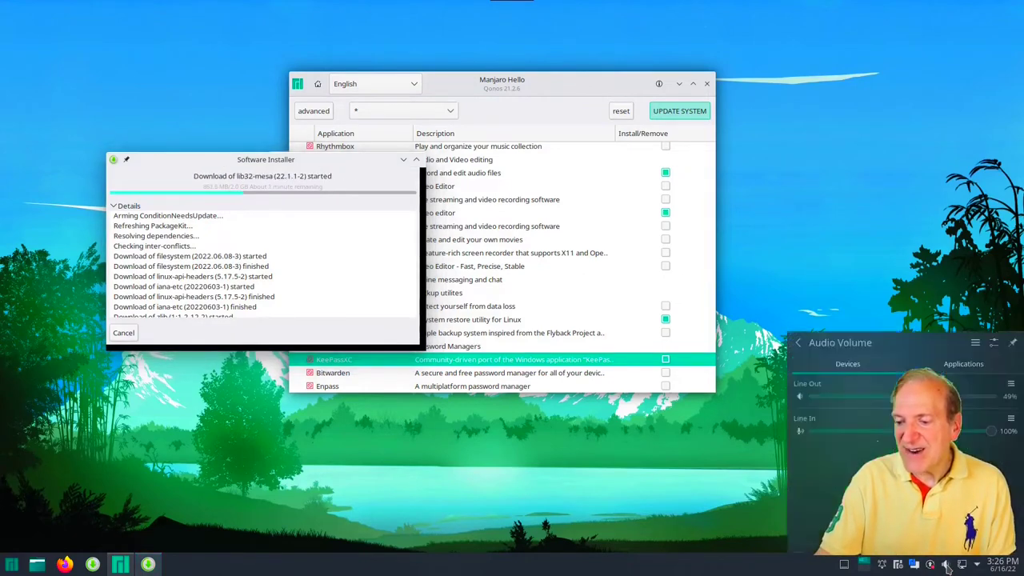
click(962, 564)
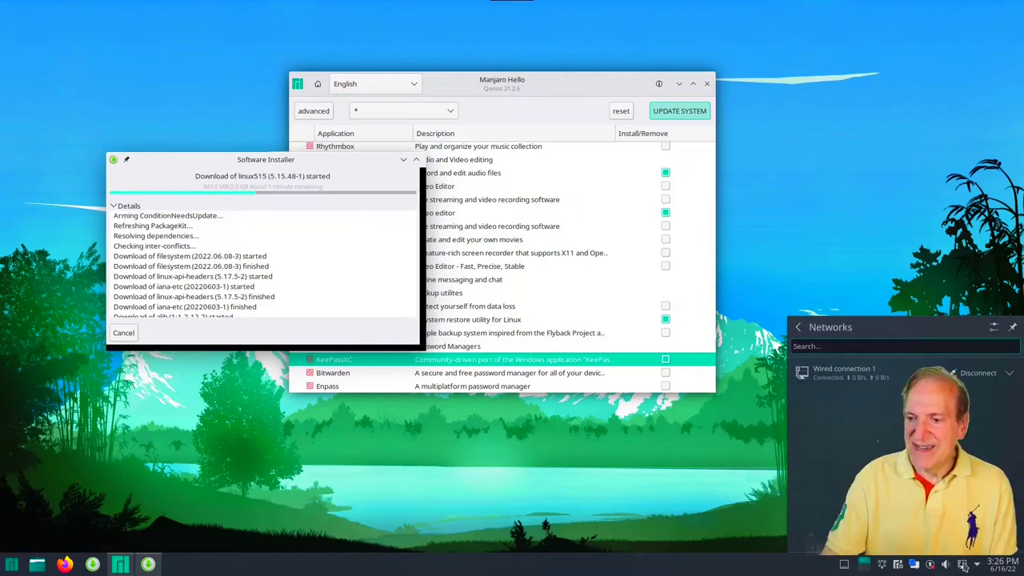
click(962, 564)
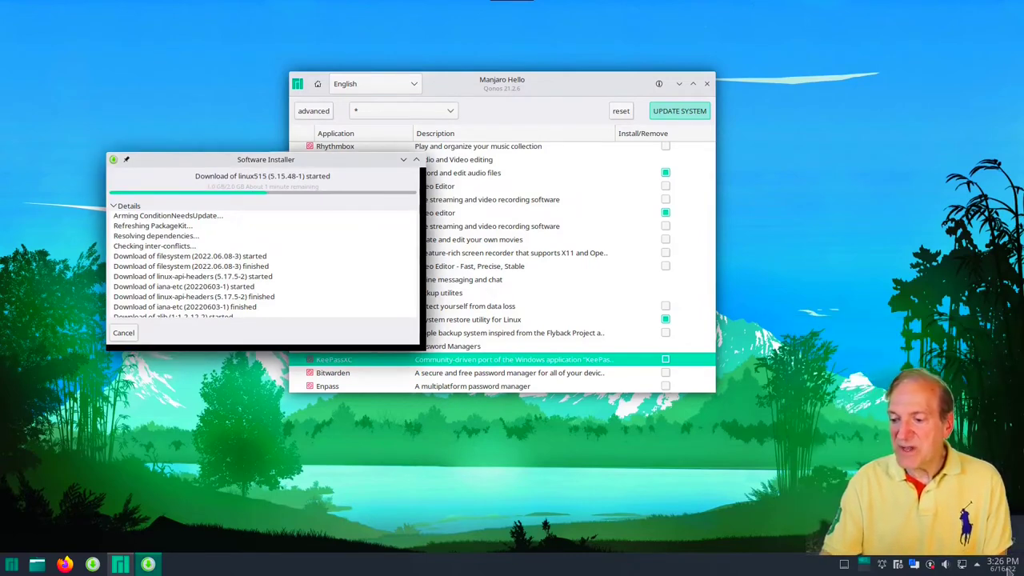
click(1004, 563)
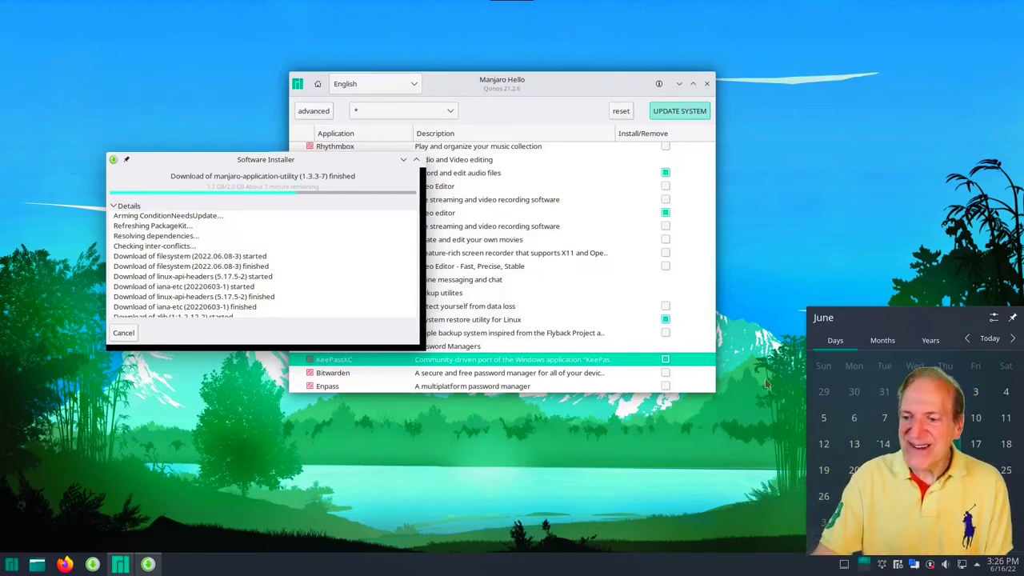
click(1010, 566)
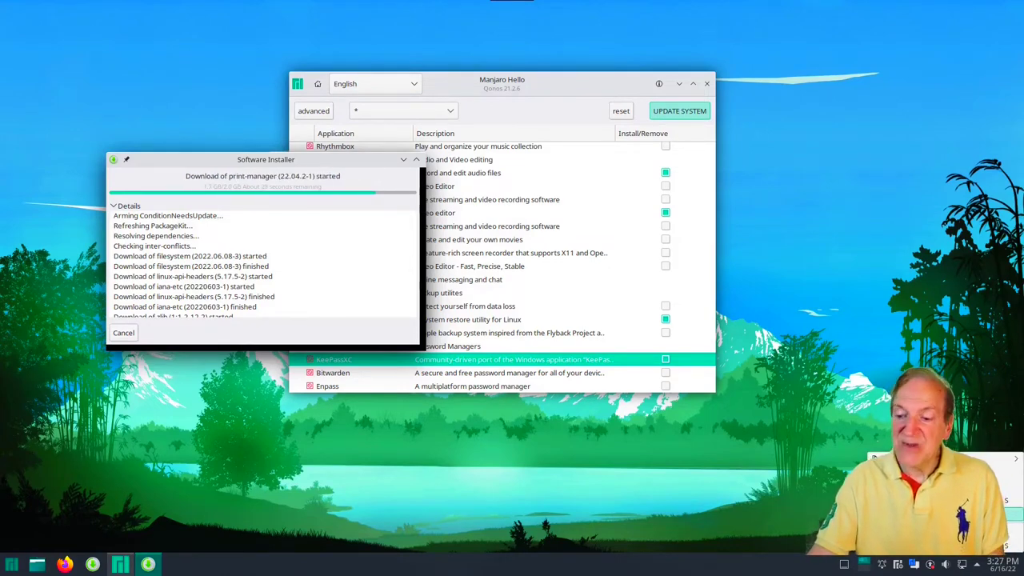
Step: View the alternative widgets offered for the panel clock and close the list without switching
right_click(982, 564)
click(944, 512)
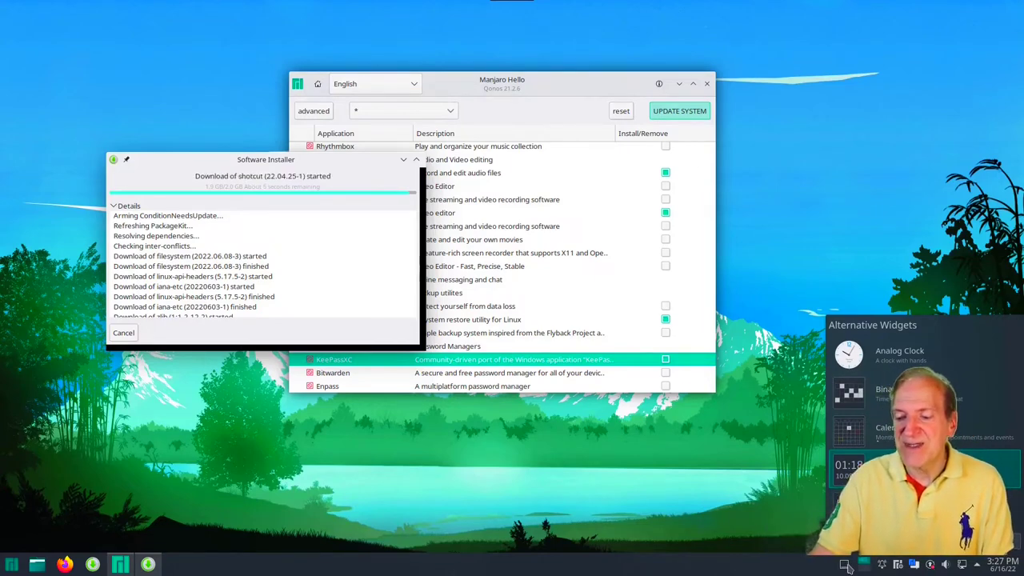
key(Escape)
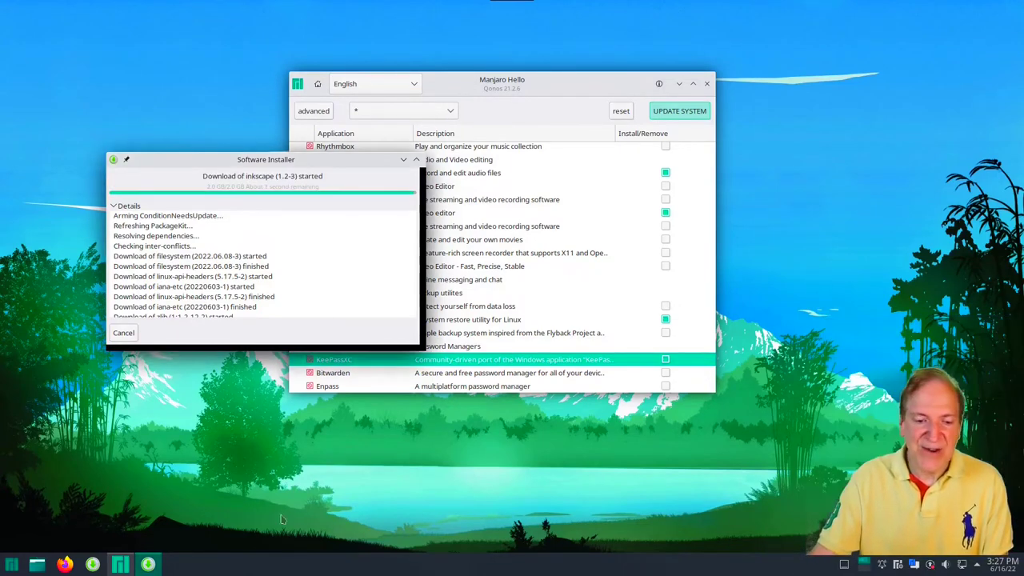
Step: View the alternative widgets offered for the Icons-only Task Manager and cancel without switching
right_click(105, 565)
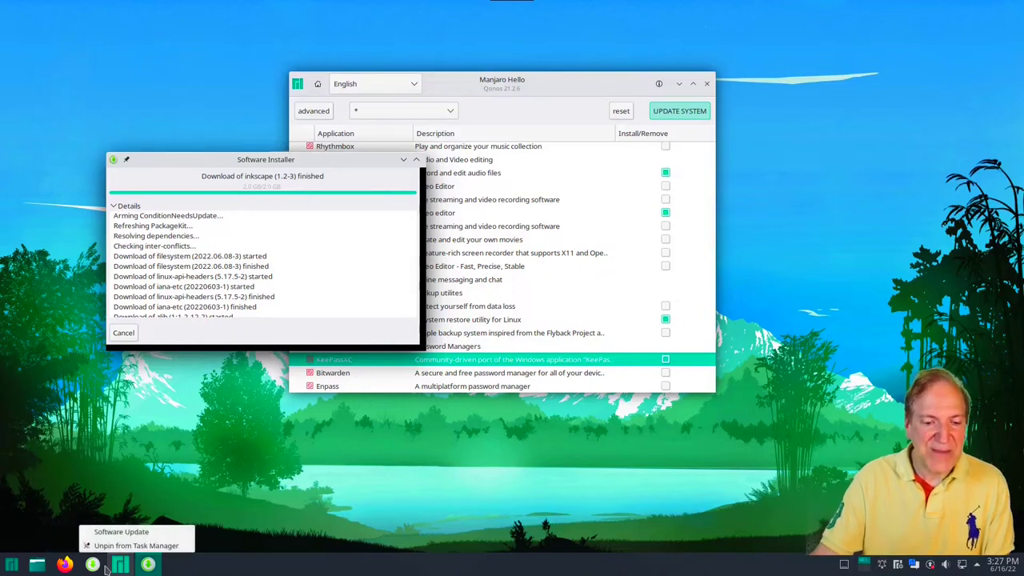
right_click(170, 569)
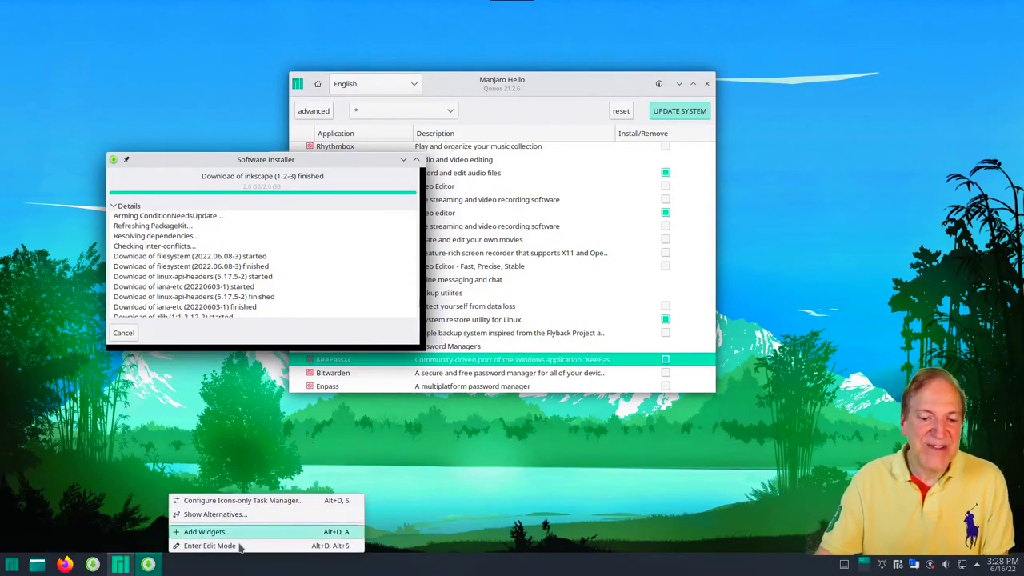
click(214, 515)
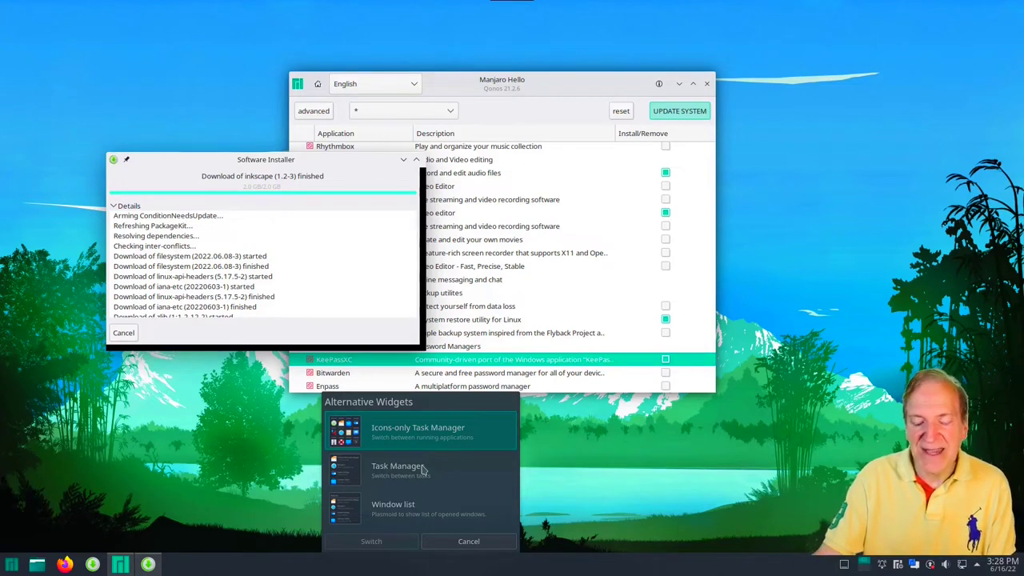
click(468, 542)
Step: Browse the application launcher's categories, including Internet, Multimedia, Settings, Utilities and Development, to examine the preinstalled programs
click(11, 564)
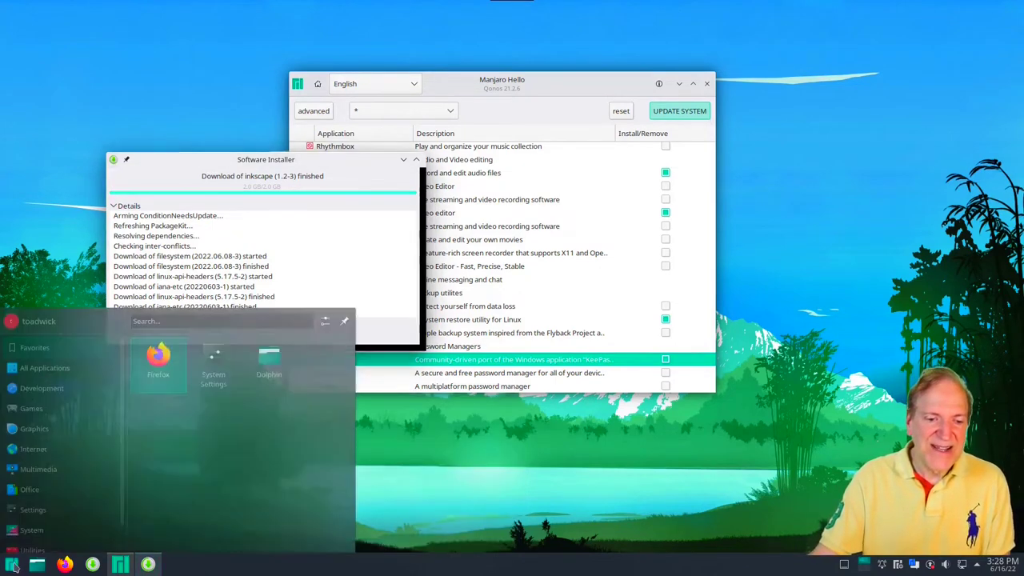
mouse_move(43, 407)
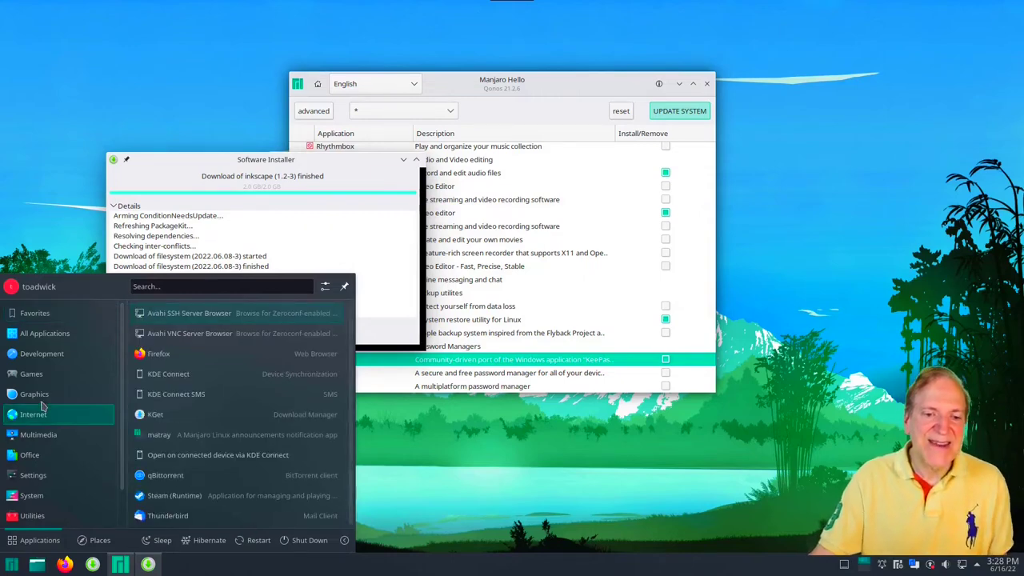
mouse_move(44, 364)
mouse_move(46, 438)
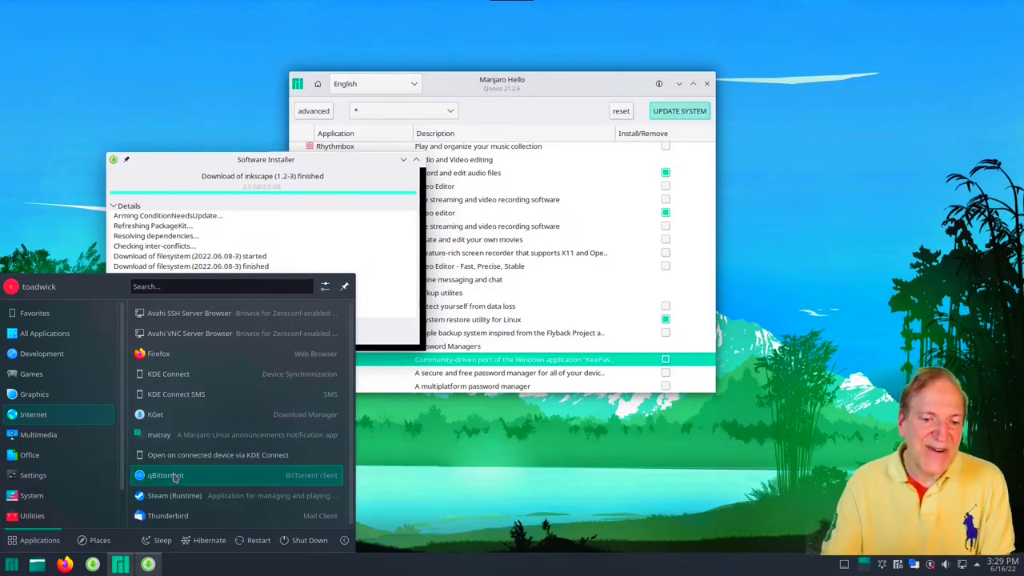
click(46, 437)
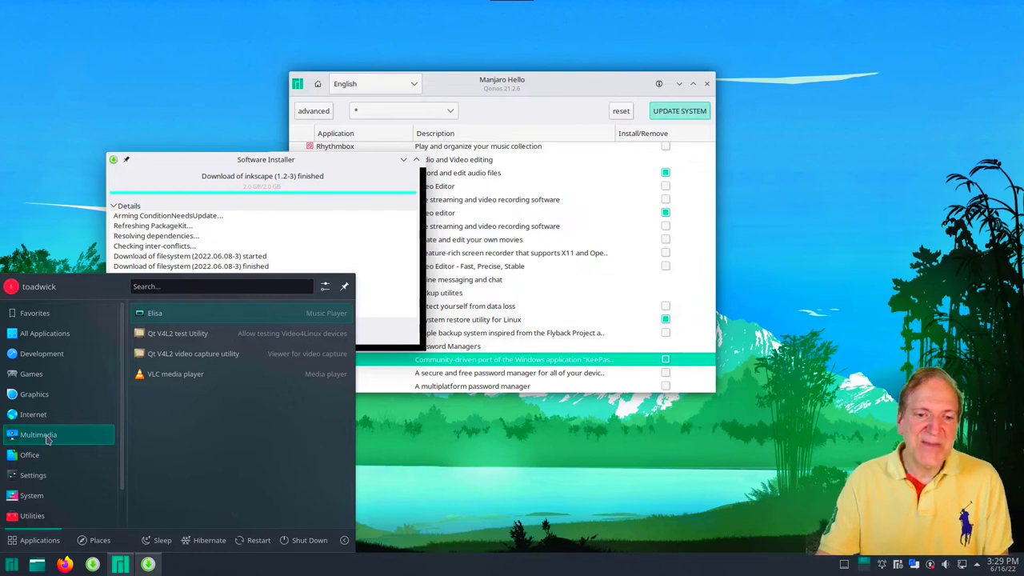
mouse_move(42, 462)
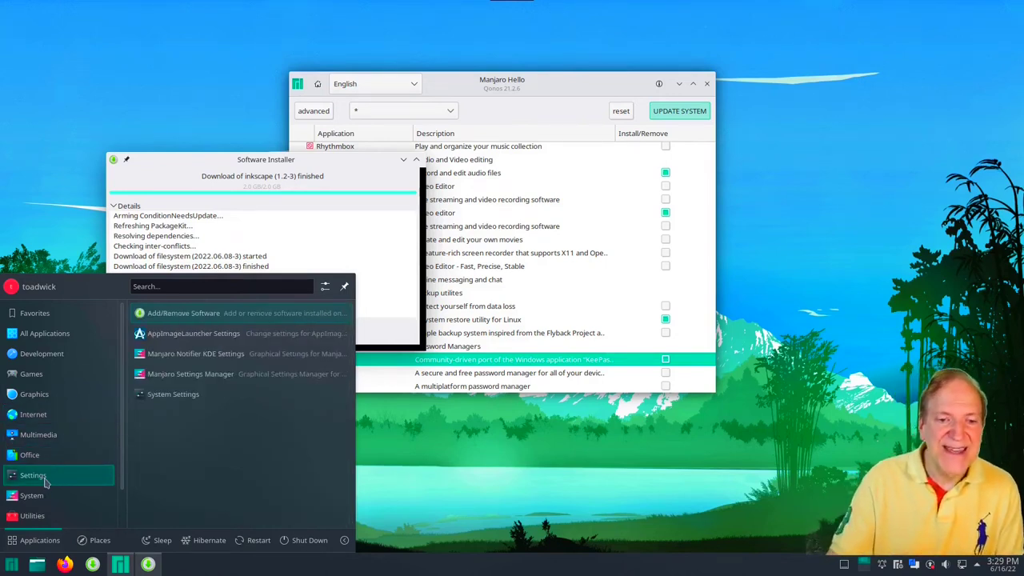
mouse_move(39, 522)
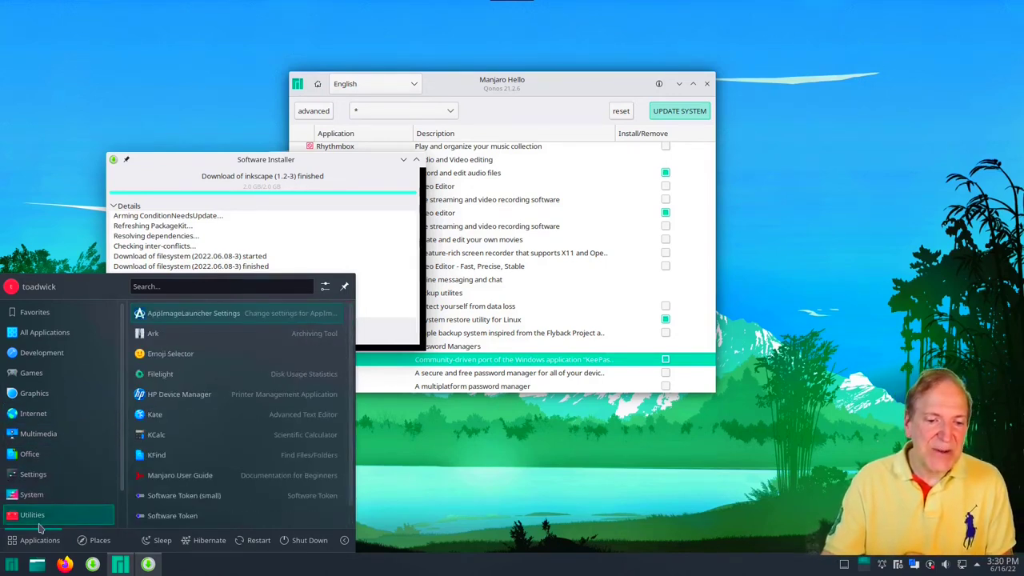
scroll(96, 499, down, 2)
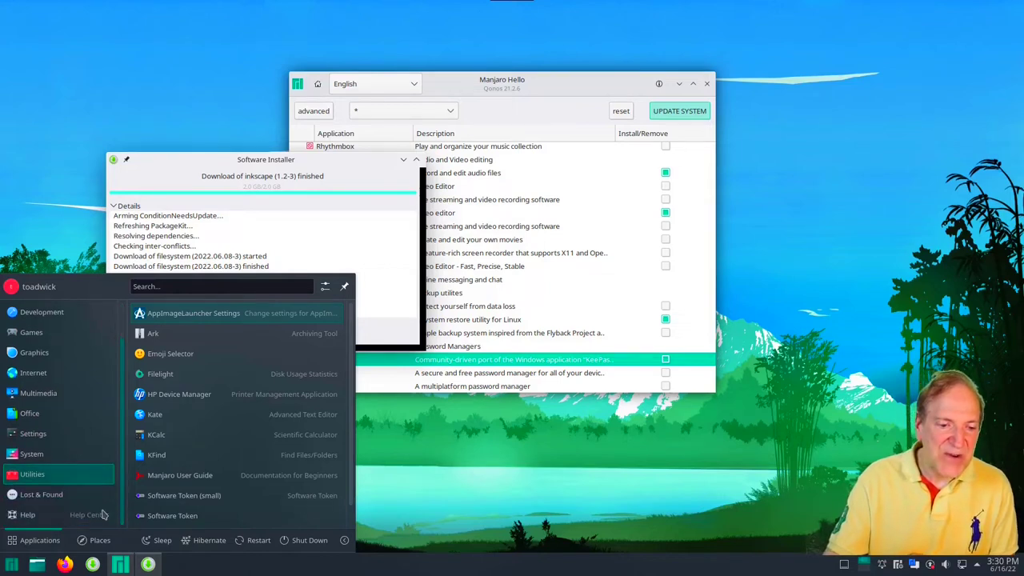
mouse_move(102, 308)
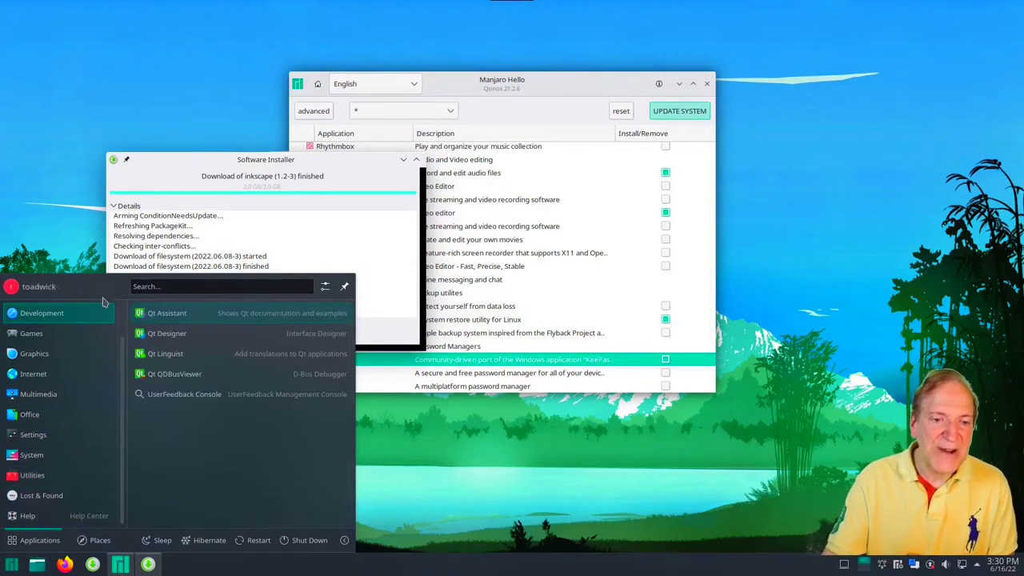
Step: Try to resize the application launcher popup from its corner and its upper edge
scroll(111, 310, up, 2)
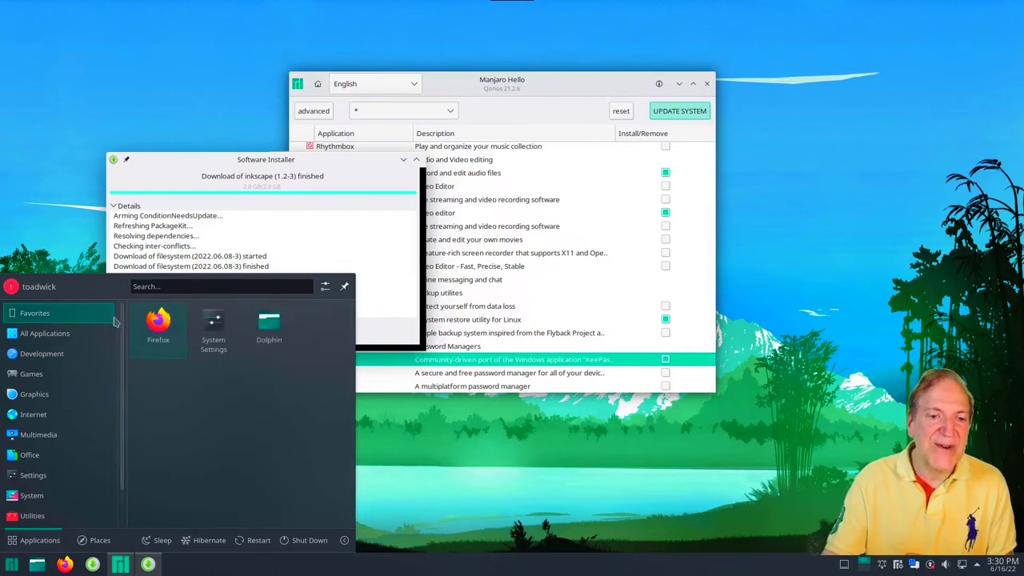
click(356, 270)
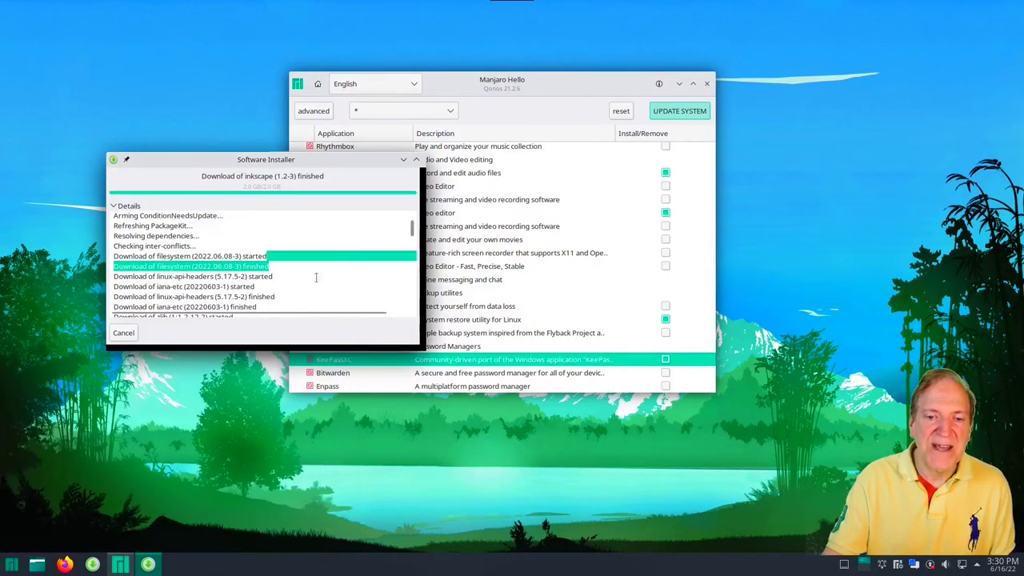
key(super)
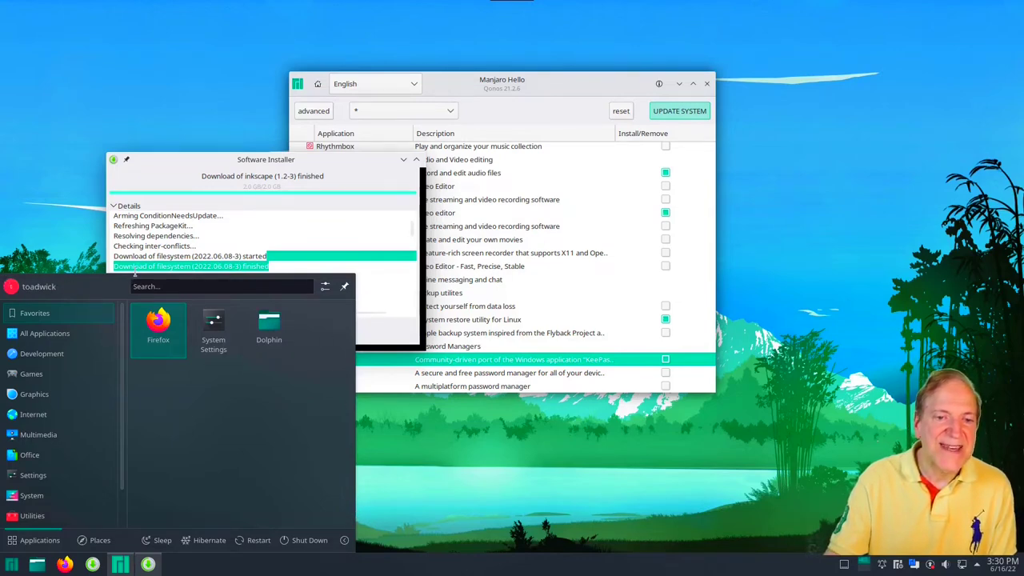
drag(135, 274, 140, 246)
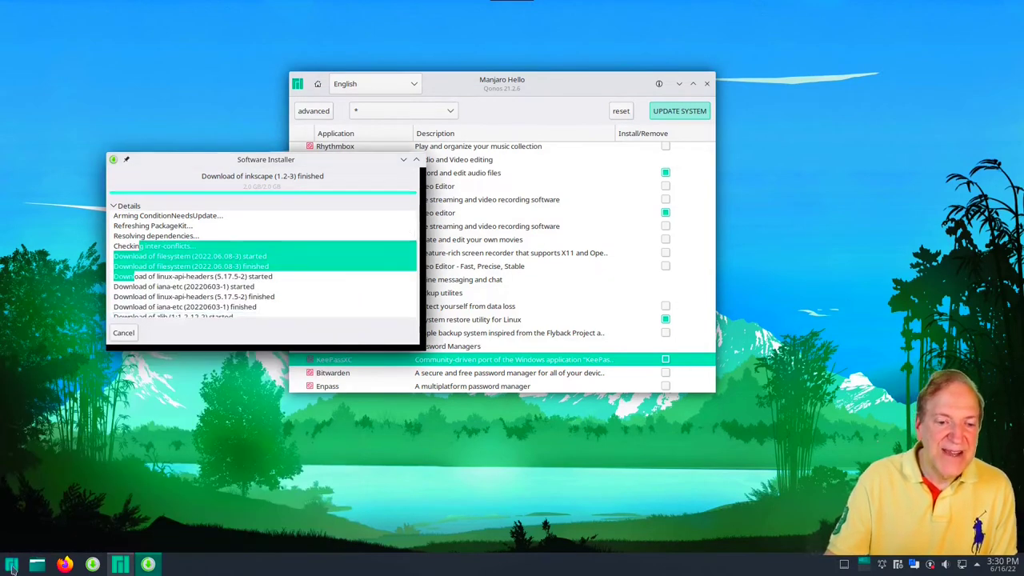
Step: Open the application launcher's settings and apply showing other applications in a grid
click(12, 566)
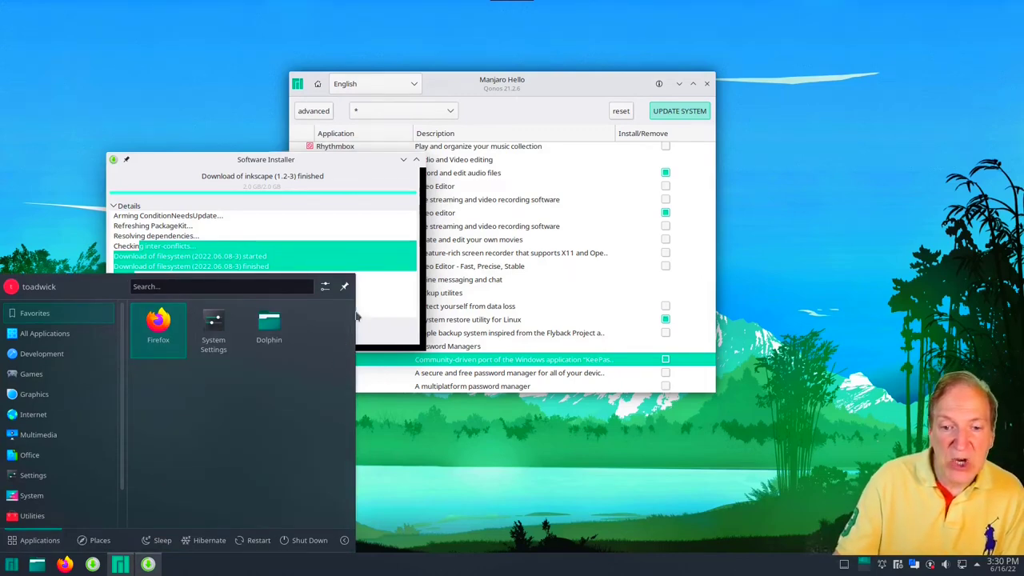
click(327, 286)
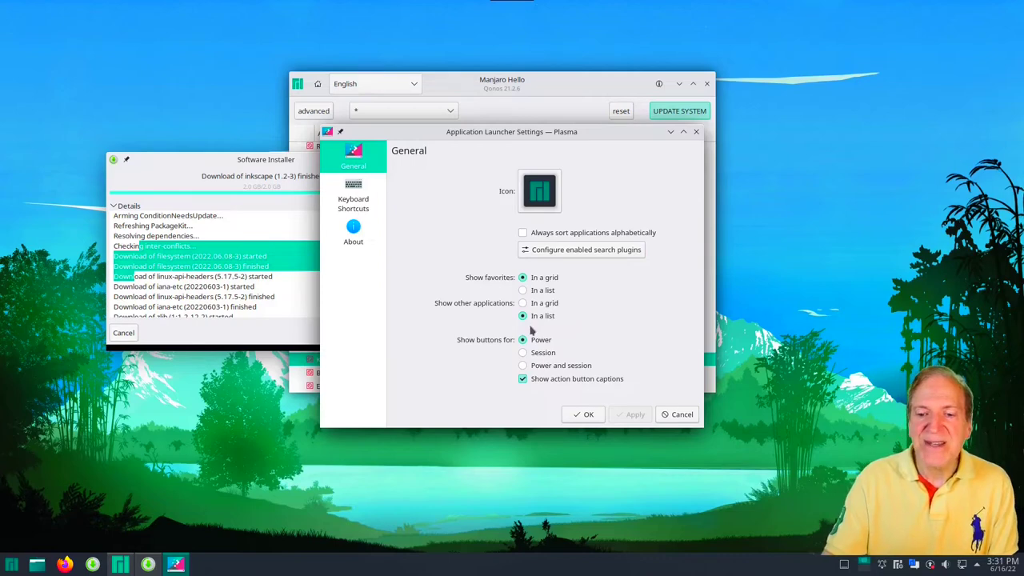
click(11, 564)
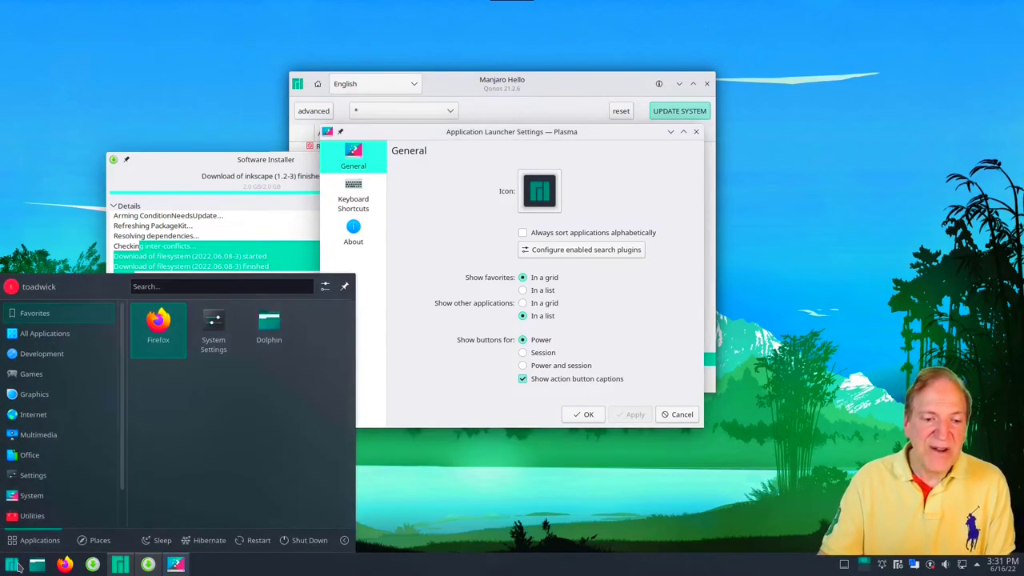
mouse_move(48, 336)
mouse_move(48, 313)
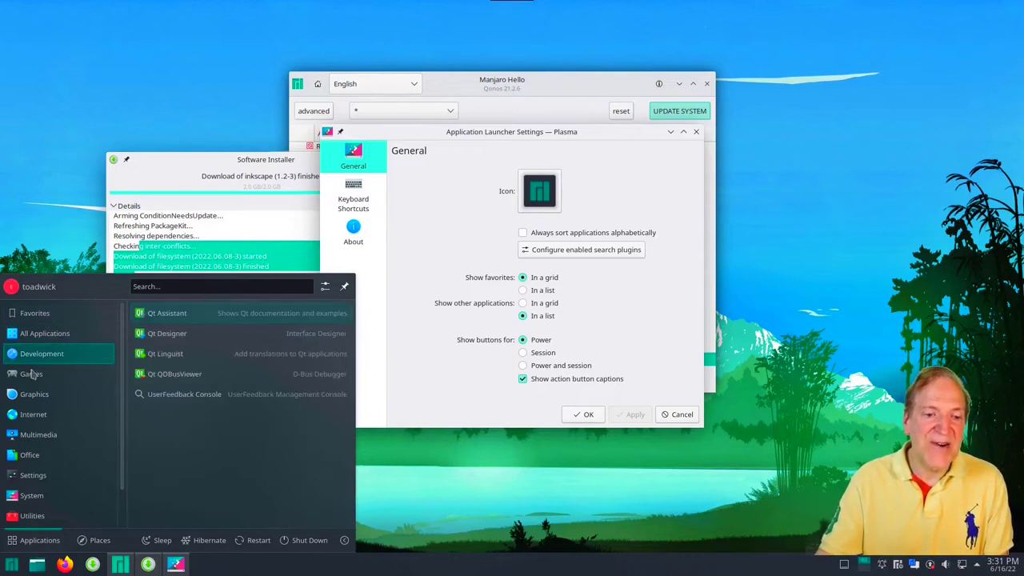
mouse_move(36, 440)
mouse_move(36, 416)
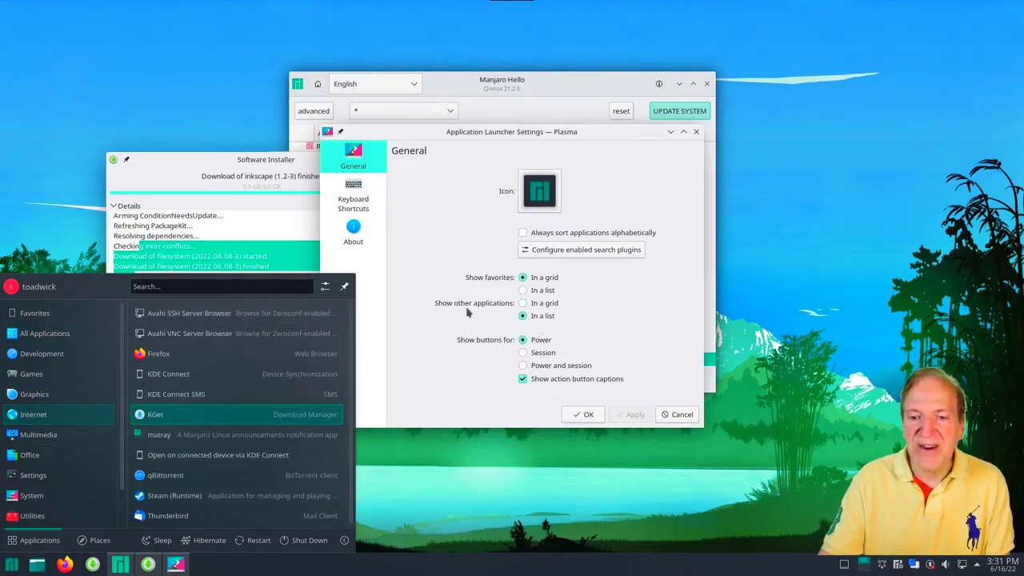
click(524, 303)
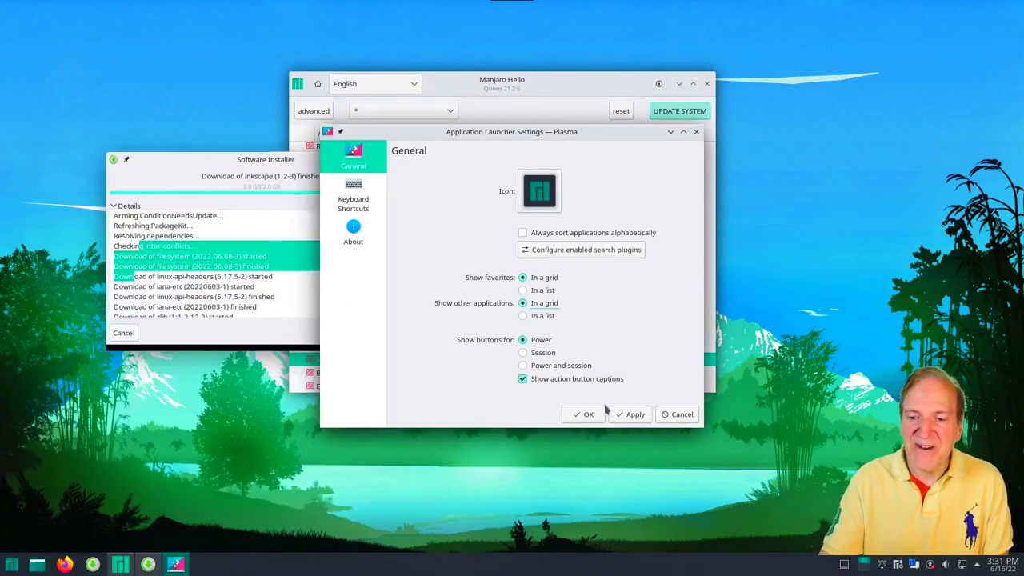
click(630, 414)
Step: View the Multimedia and Office categories in the launcher's grid layout and close the launcher settings
click(11, 564)
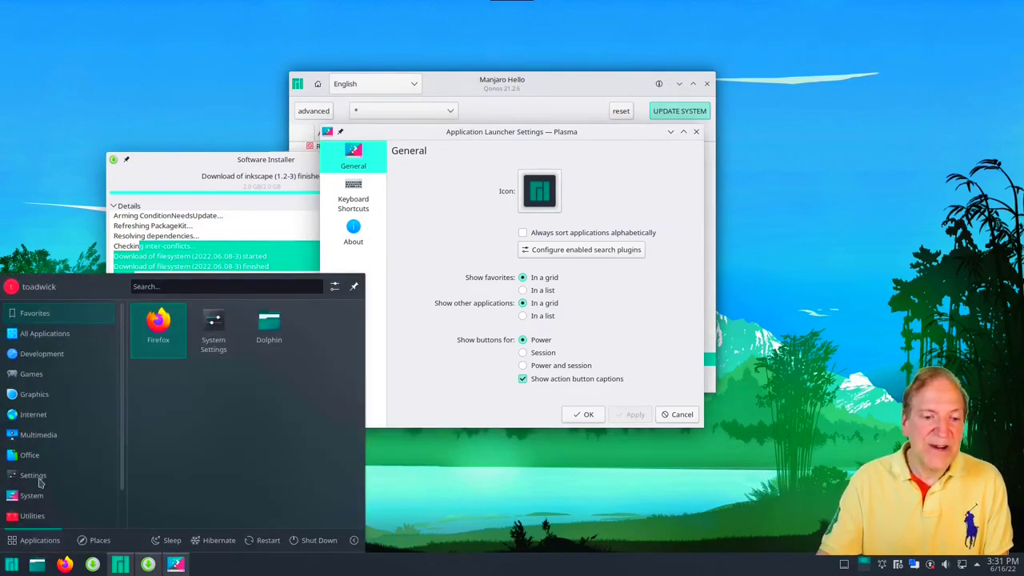
mouse_move(48, 373)
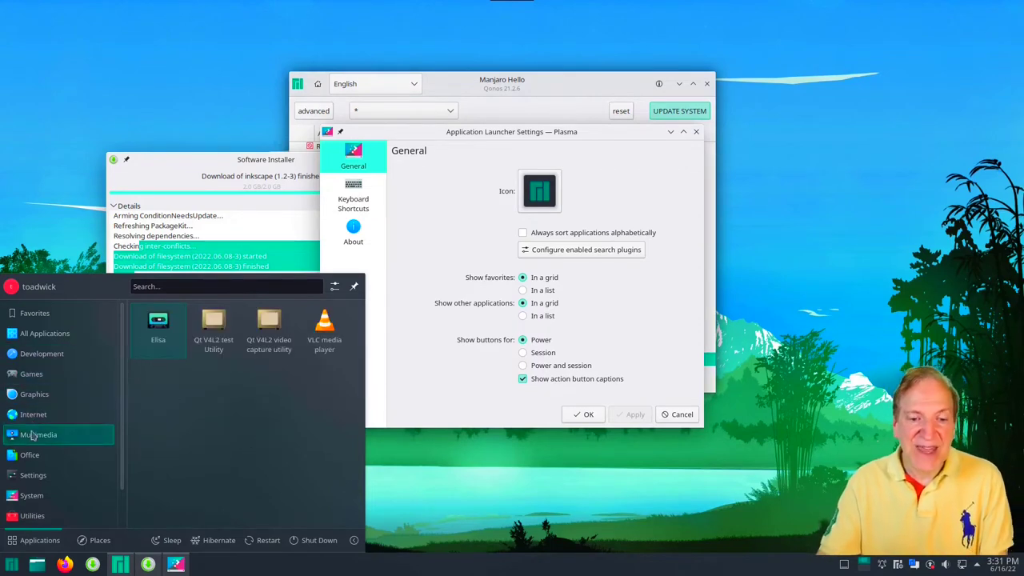
mouse_move(26, 454)
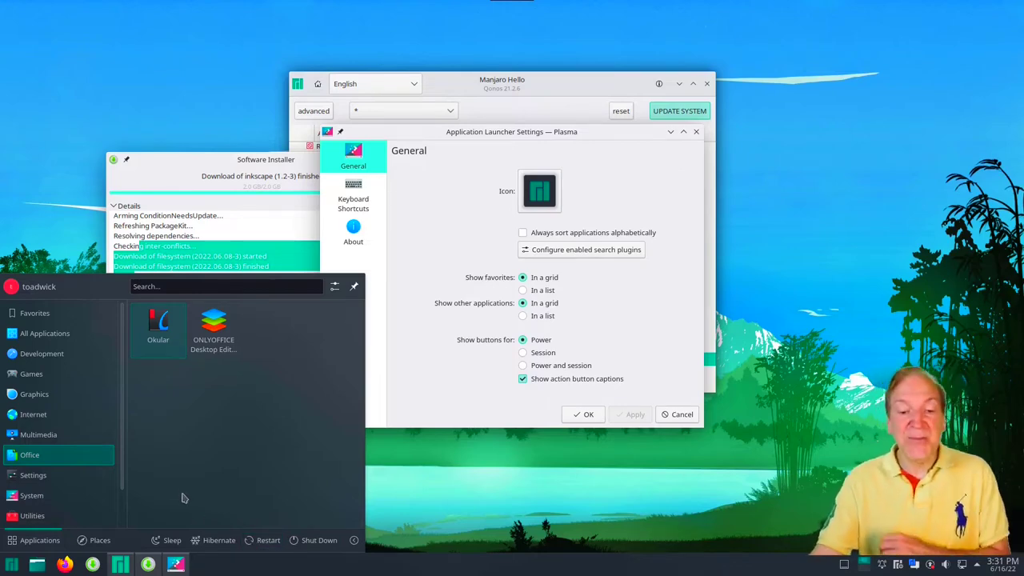
click(582, 418)
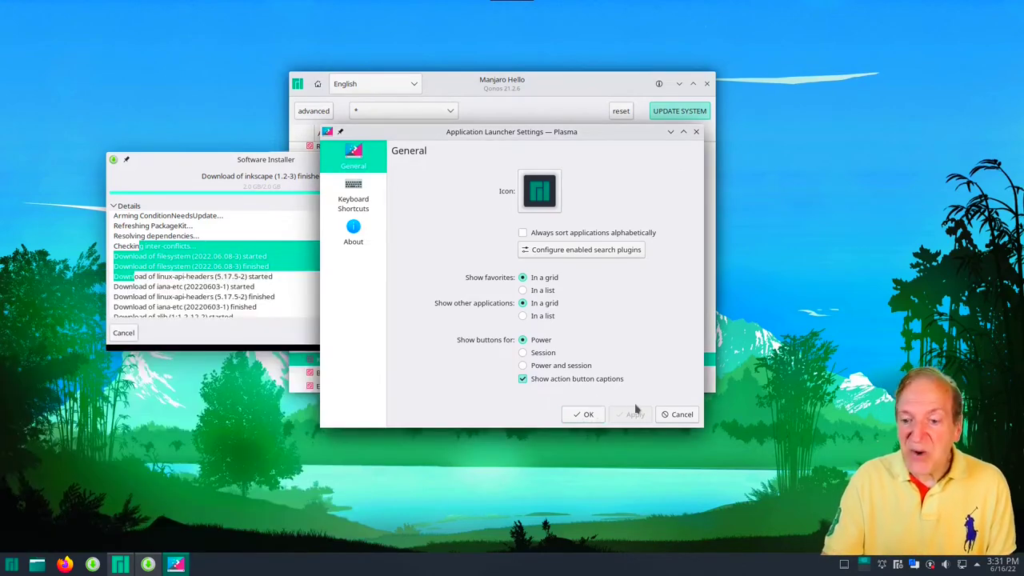
click(676, 414)
Step: Switch the panel's Application Launcher to the alternative Simple Menu widget
right_click(12, 566)
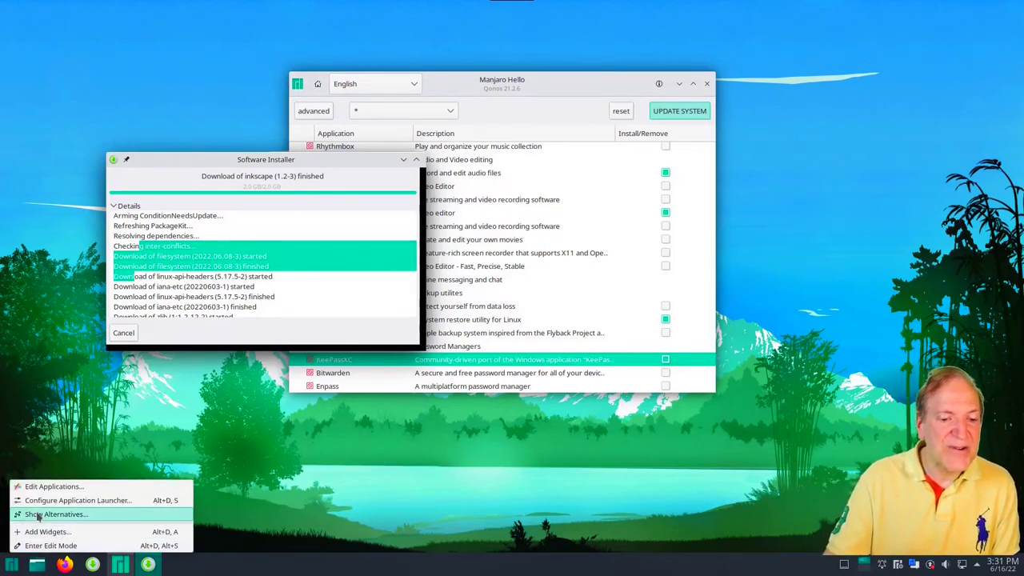
click(36, 514)
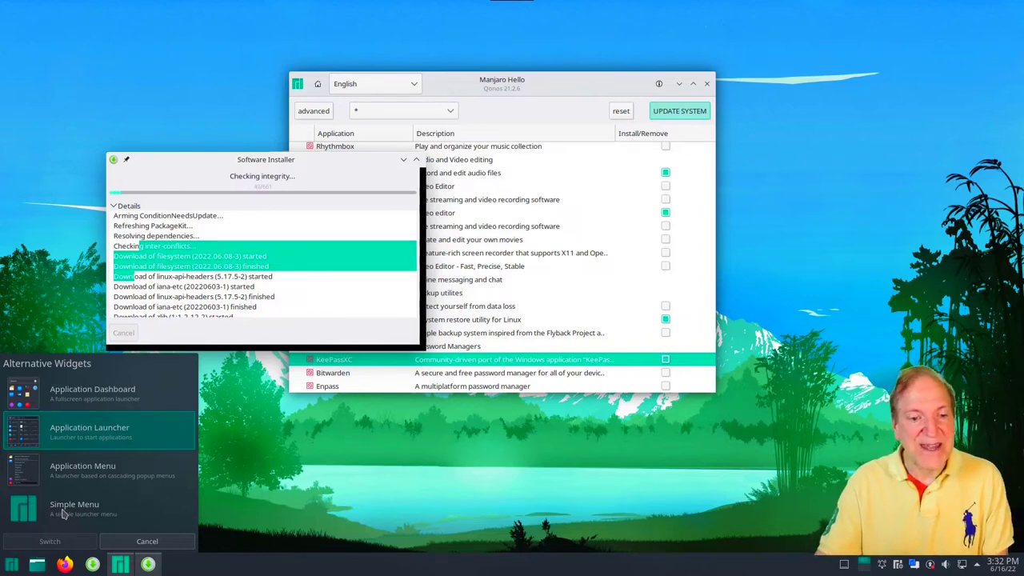
click(64, 513)
click(56, 546)
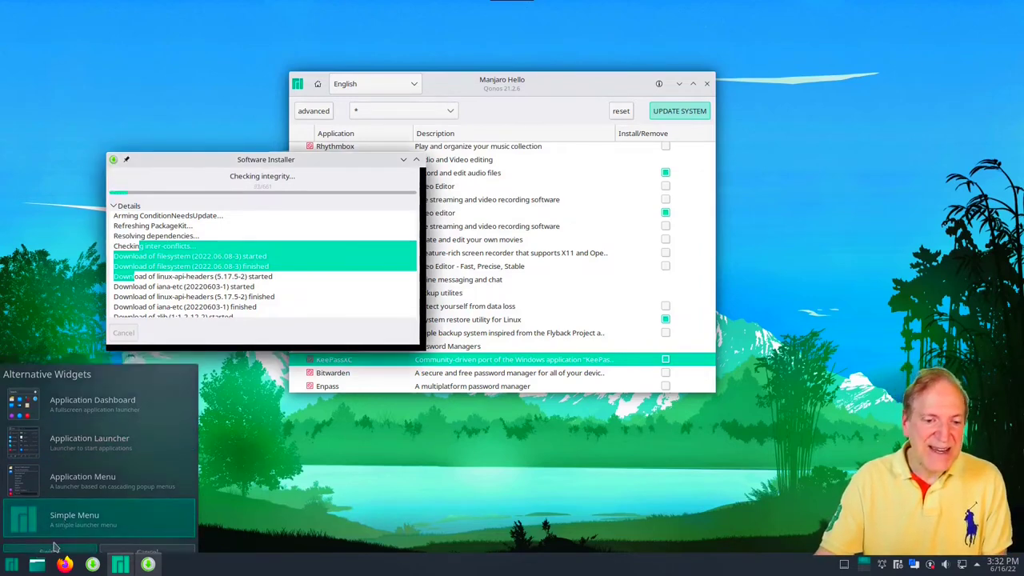
Step: Browse the Simple Menu's categories and the pages of its All Applications view
click(14, 564)
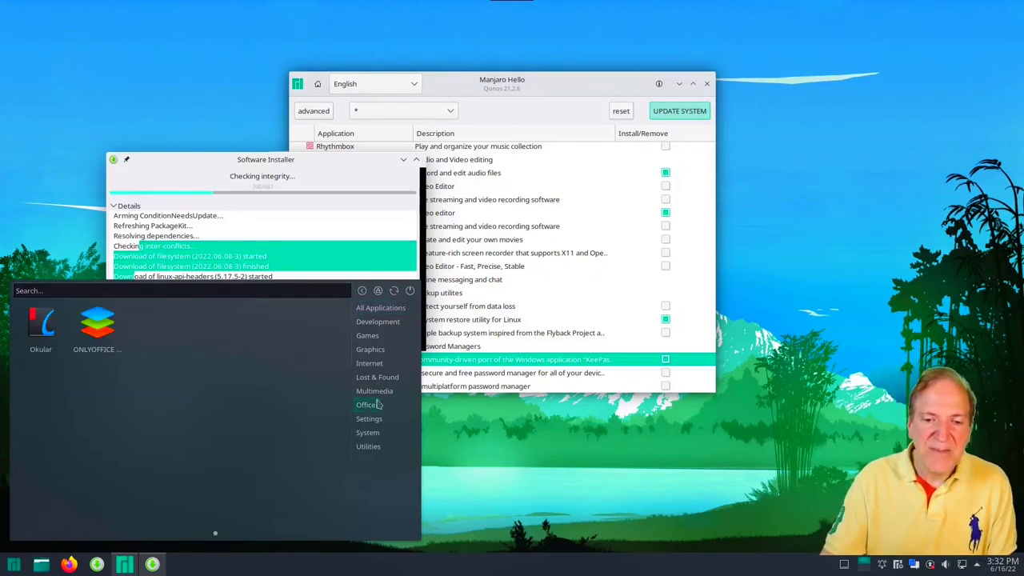
click(212, 533)
click(223, 534)
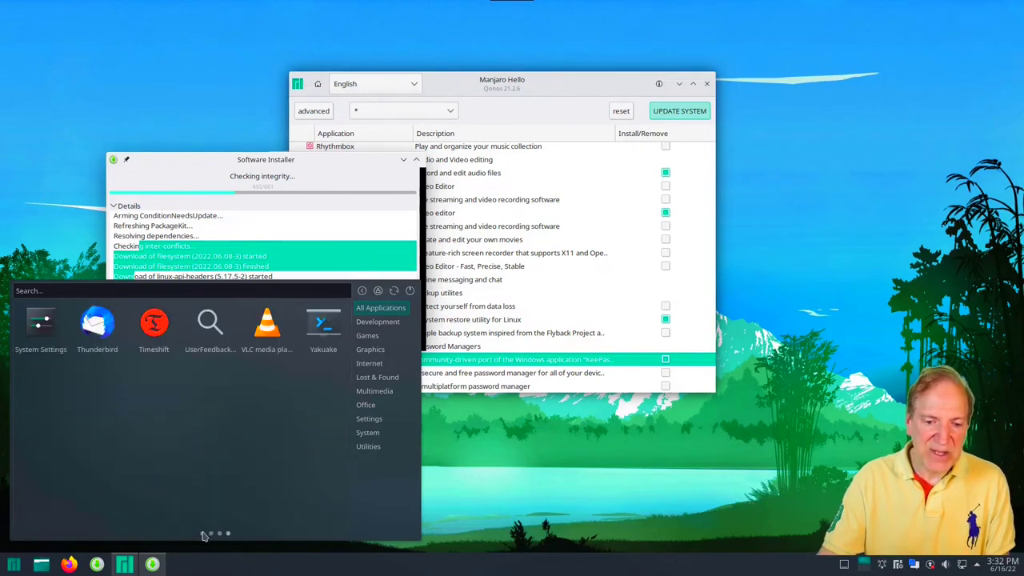
click(204, 533)
scroll(267, 378, up, 3)
Step: Review the Simple Menu settings, including the application naming options, keeping Name only, and close them
right_click(14, 563)
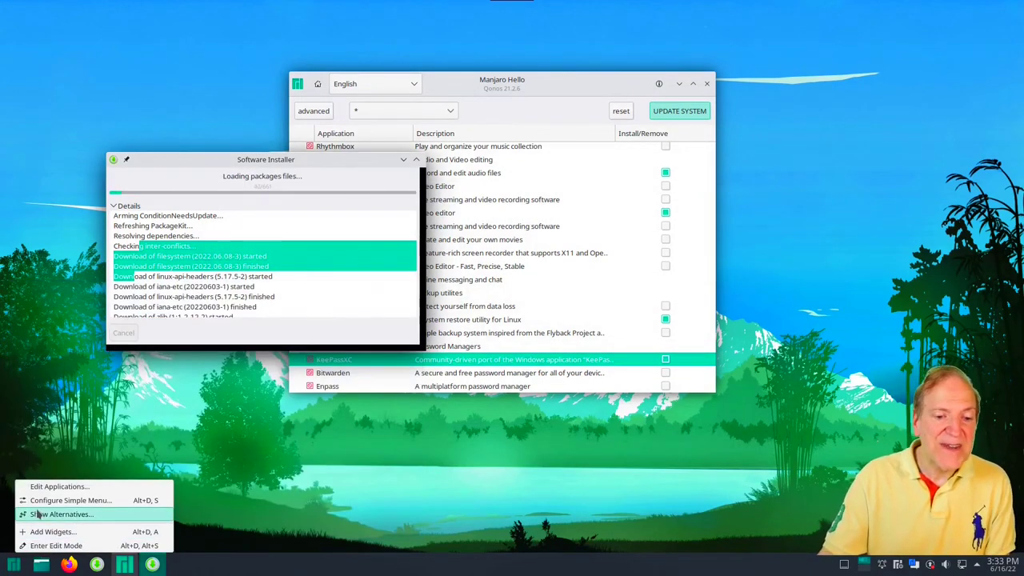
click(68, 500)
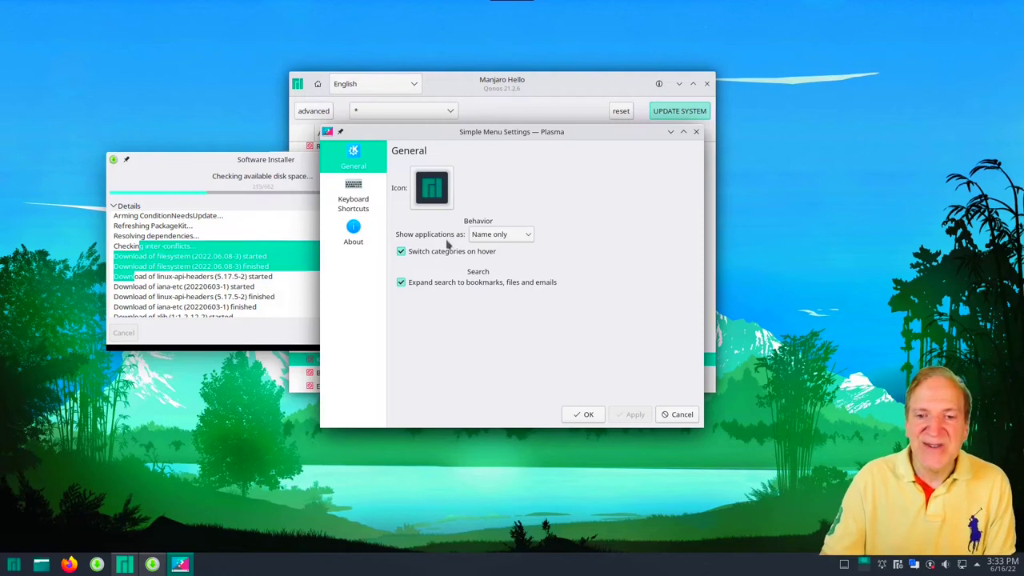
click(531, 235)
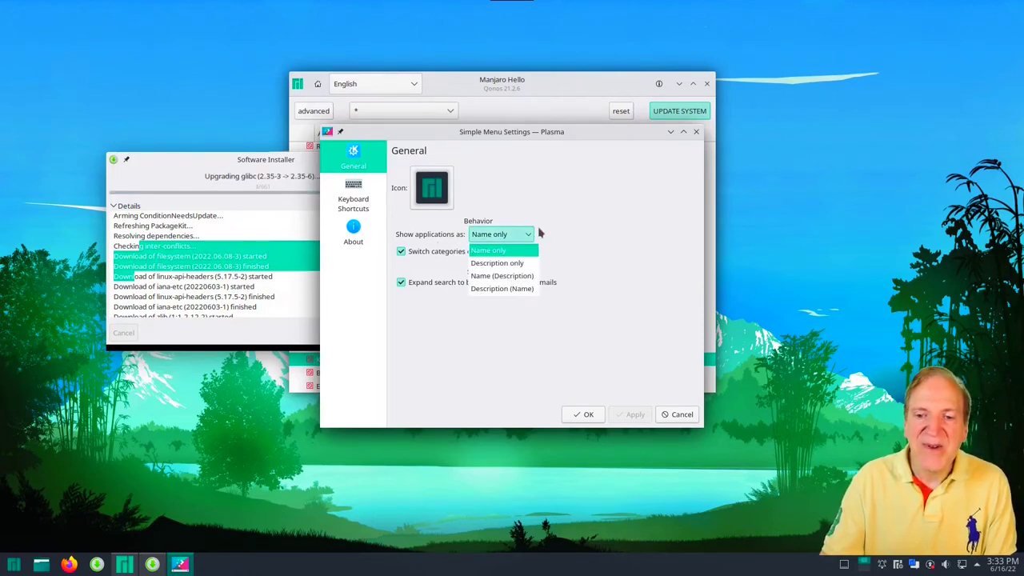
click(496, 250)
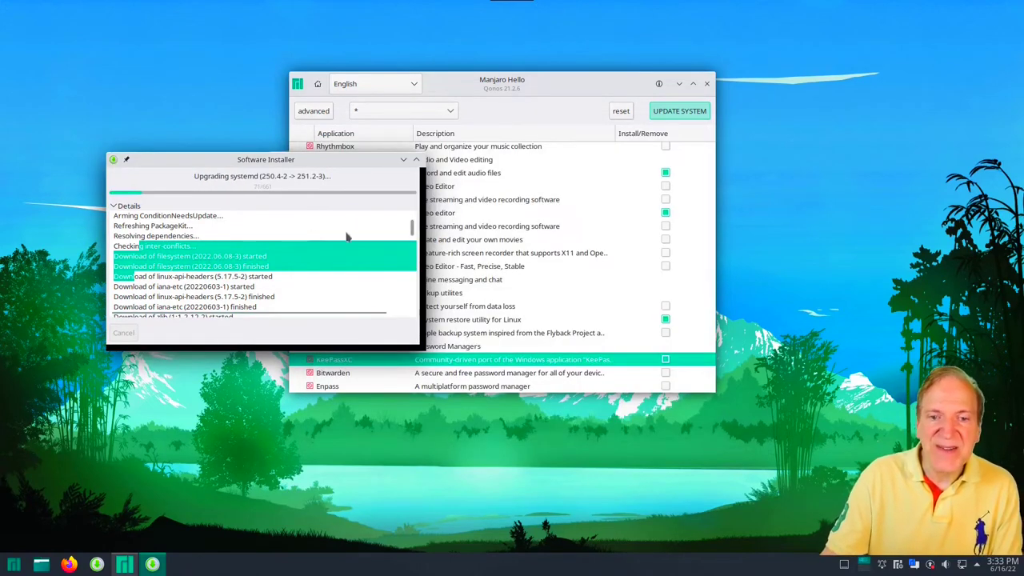
Step: Show the alternatives for the Simple Menu and choose Application Launcher
right_click(13, 564)
click(44, 514)
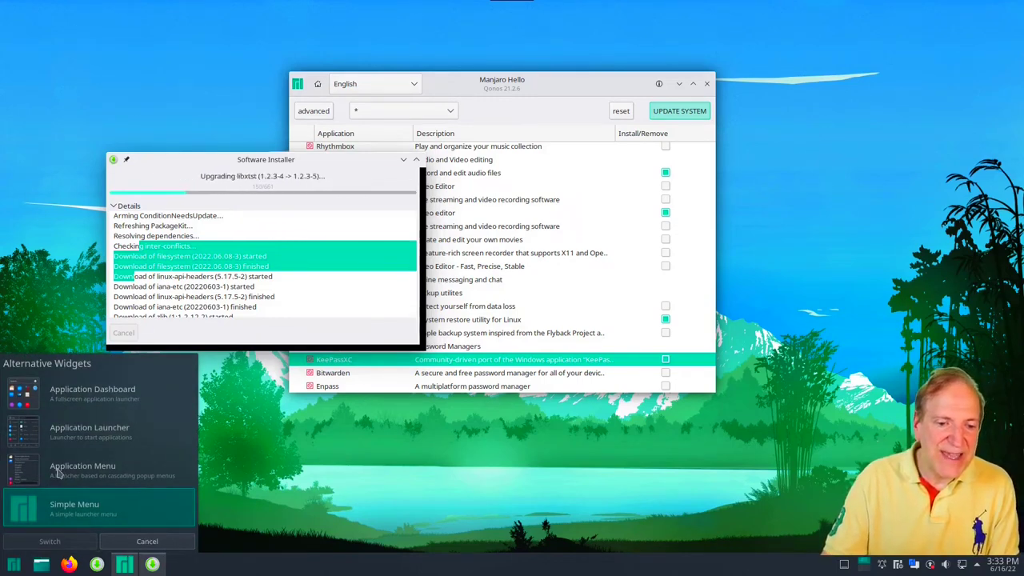
click(86, 436)
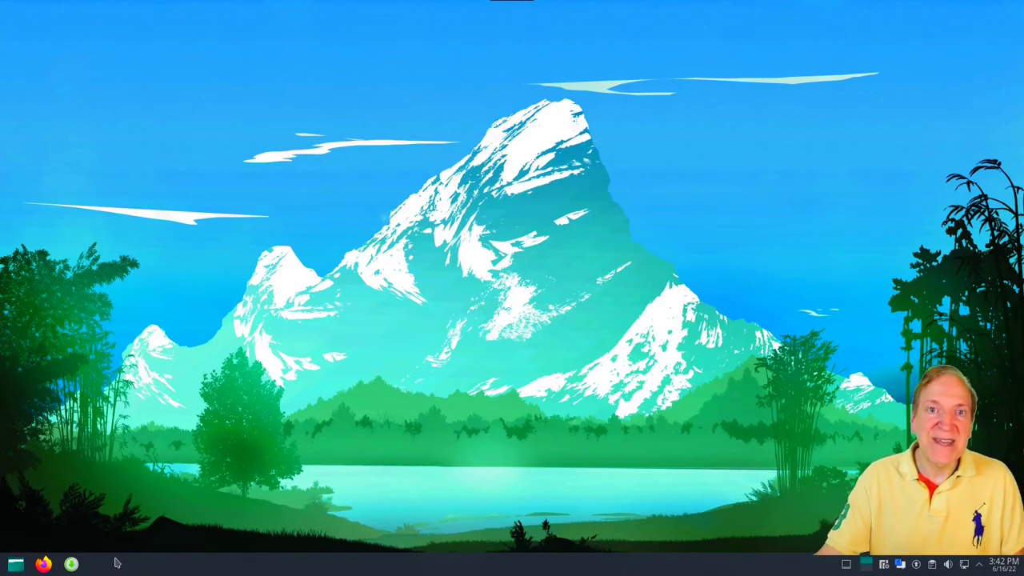
Step: Search the available widgets for "menu", add Application Menu to the panel and close the widget list
right_click(157, 568)
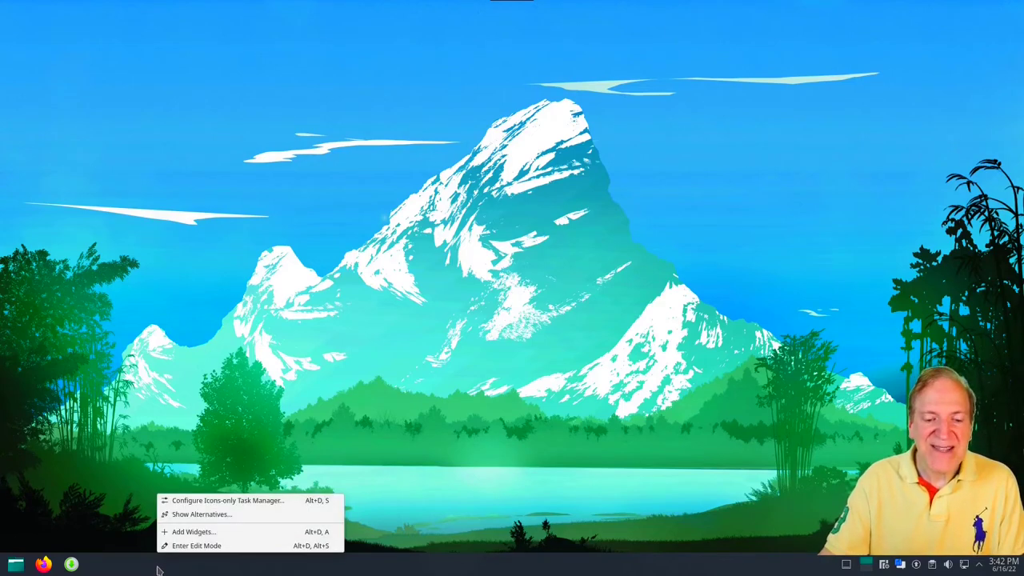
click(199, 534)
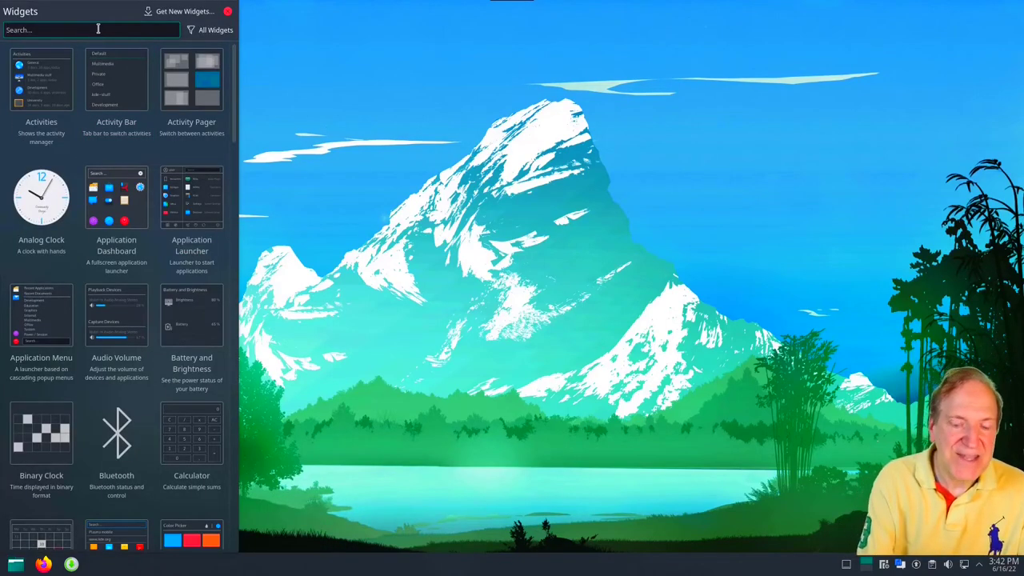
text(menu)
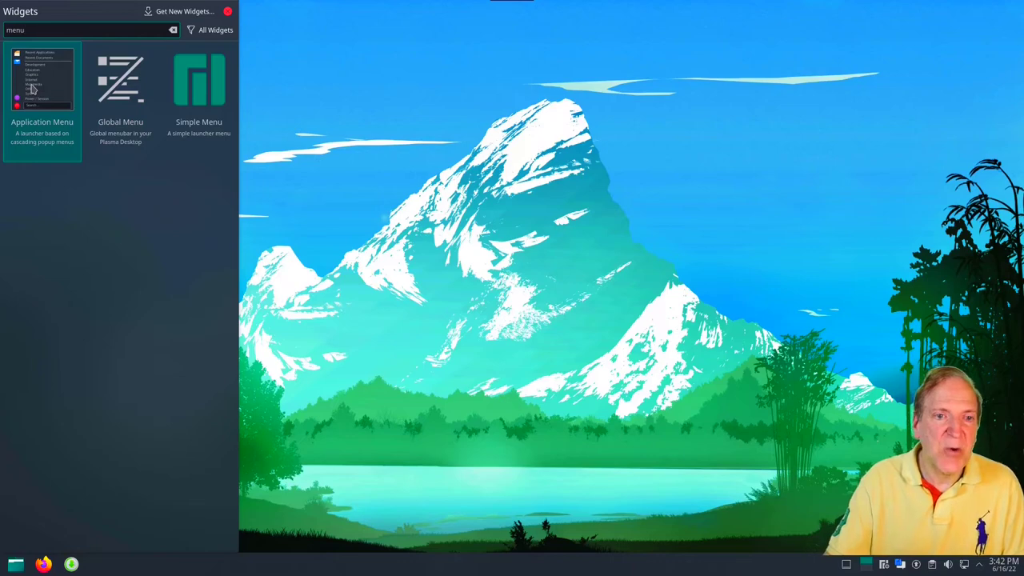
double_click(35, 90)
double_click(46, 92)
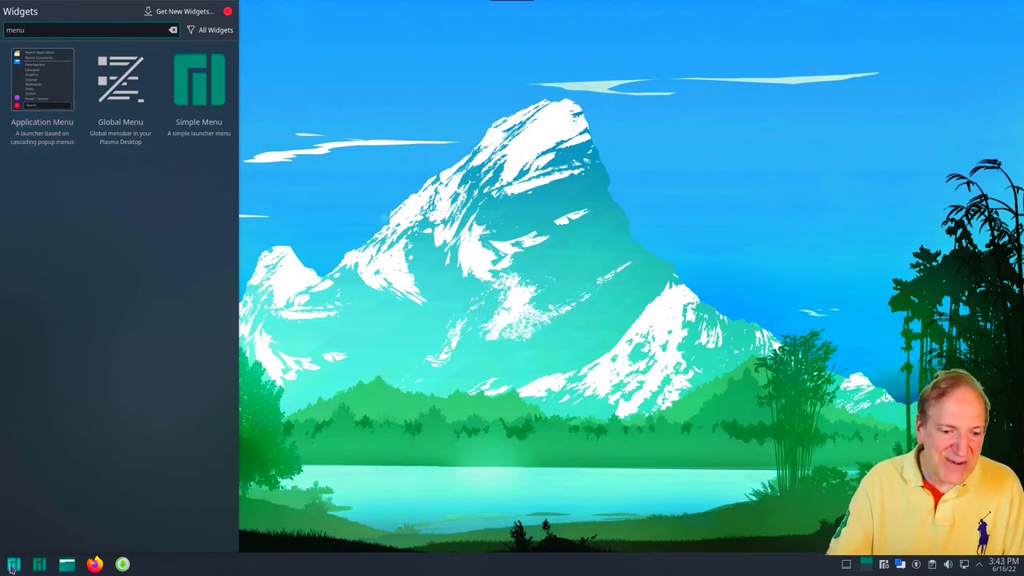
click(227, 11)
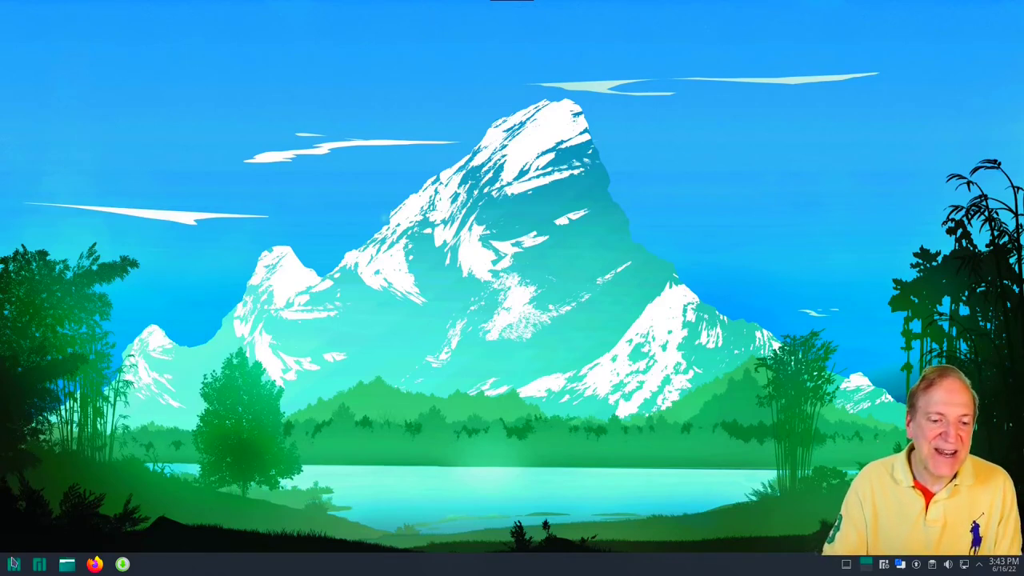
Step: Remove the duplicate Application Menu widget in panel edit mode and open the remaining one
right_click(216, 570)
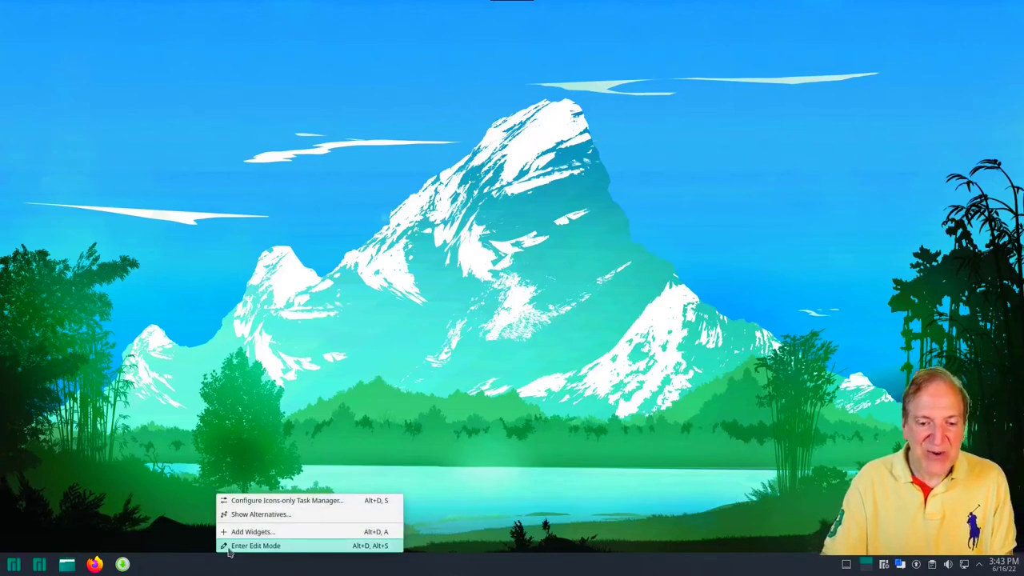
click(230, 546)
mouse_move(18, 566)
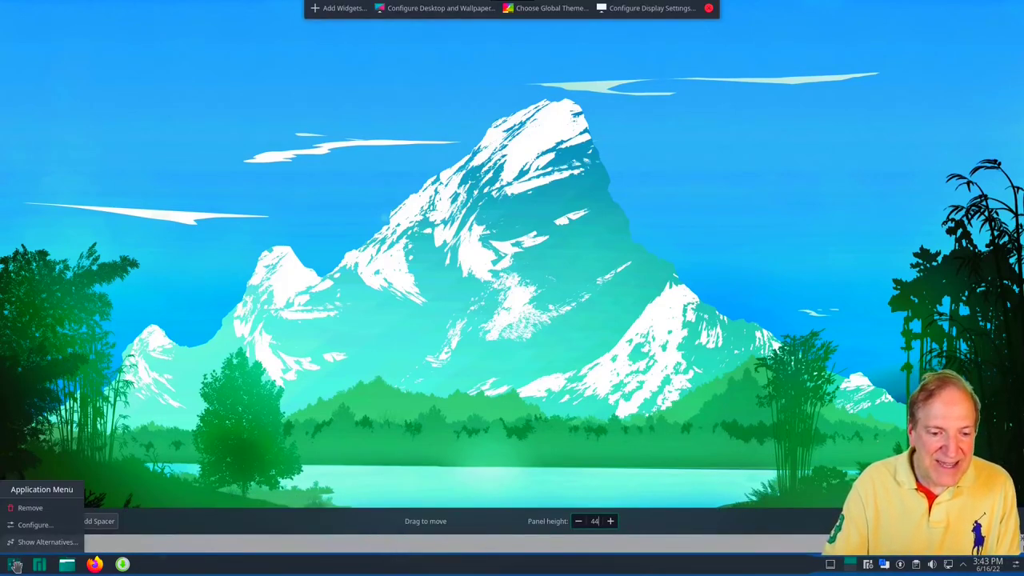
click(32, 508)
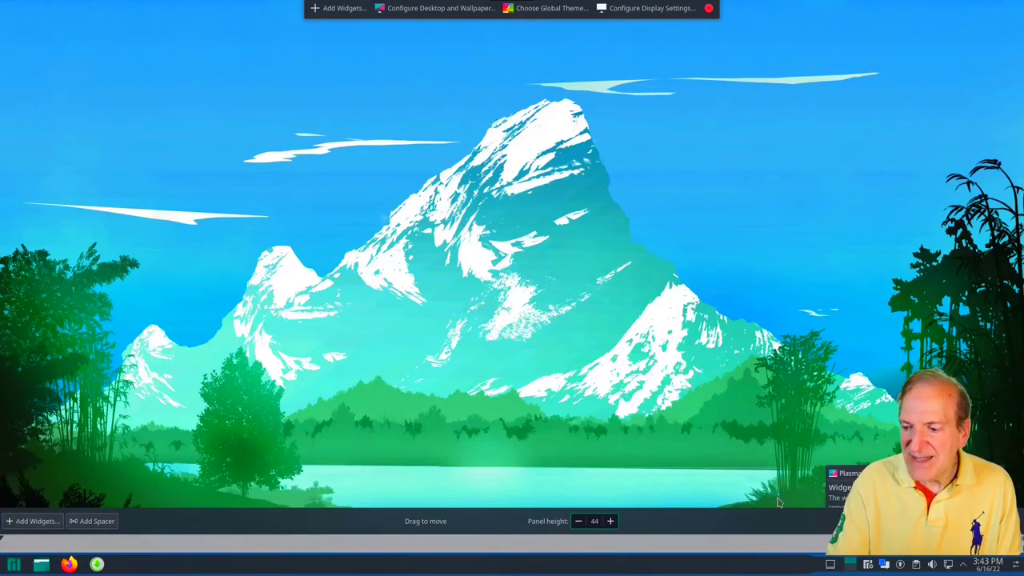
click(708, 8)
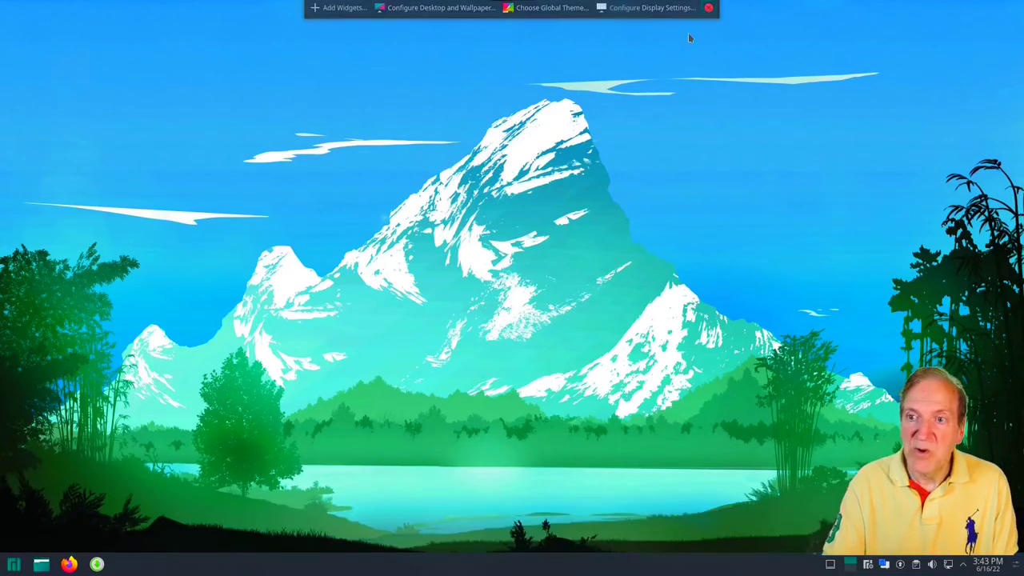
click(12, 566)
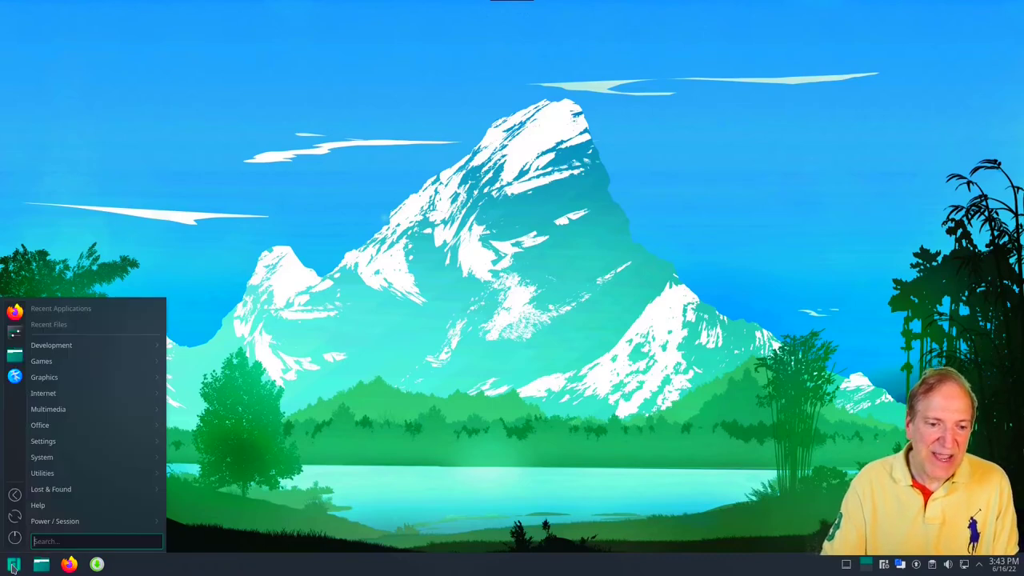
Step: Browse the Application Menu's categories from Development to Lost & Found and open the menu's settings
mouse_move(50, 353)
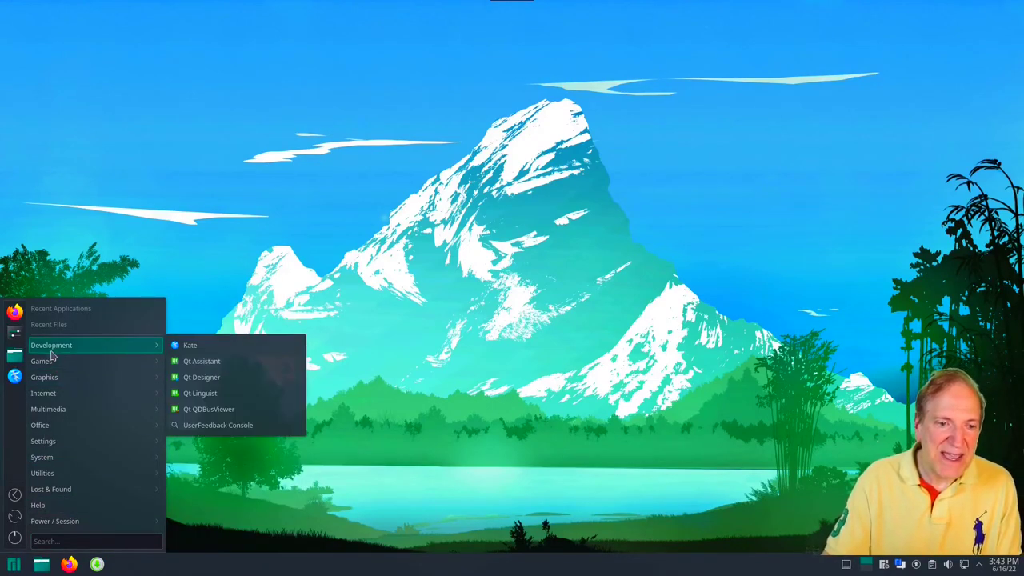
mouse_move(41, 410)
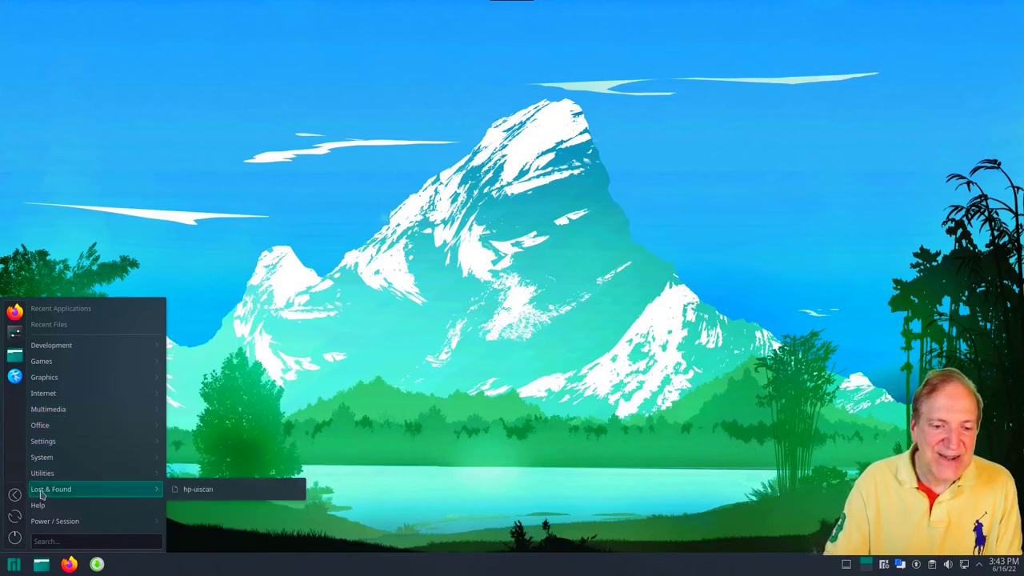
right_click(14, 564)
click(47, 504)
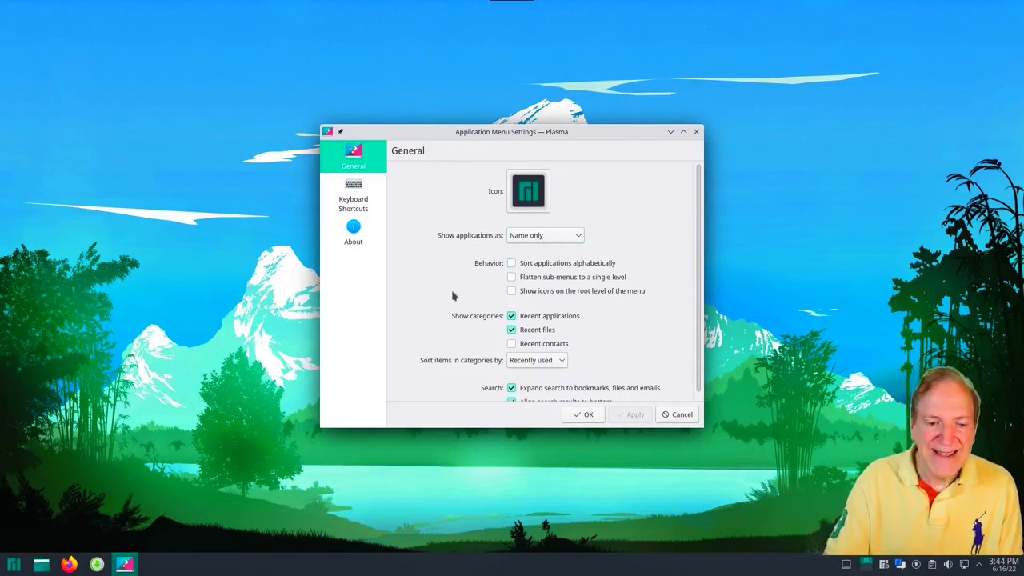
Step: Try the option to sort applications alphabetically, look at the menu's Graphics category, and turn the option off
click(512, 263)
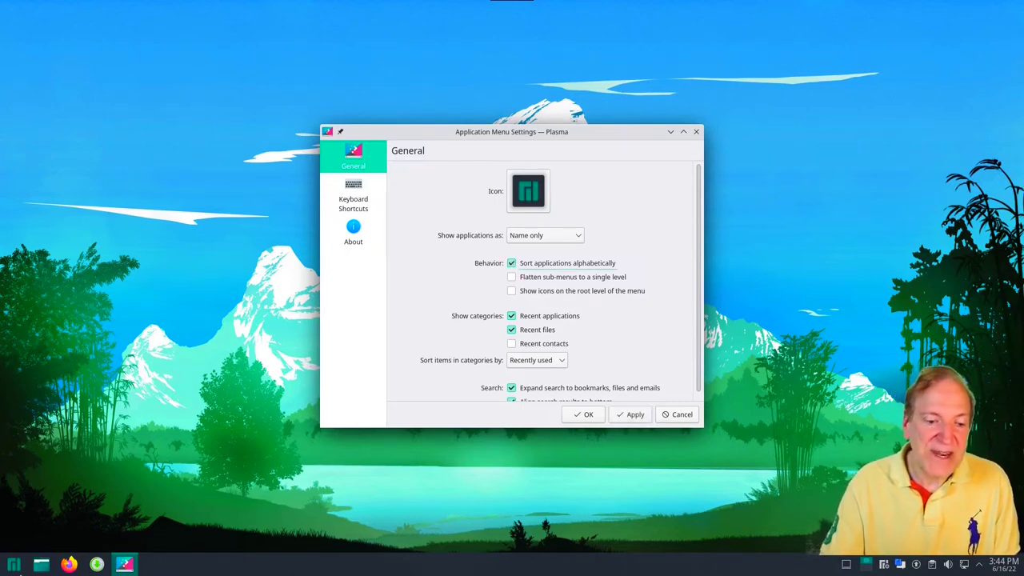
click(14, 566)
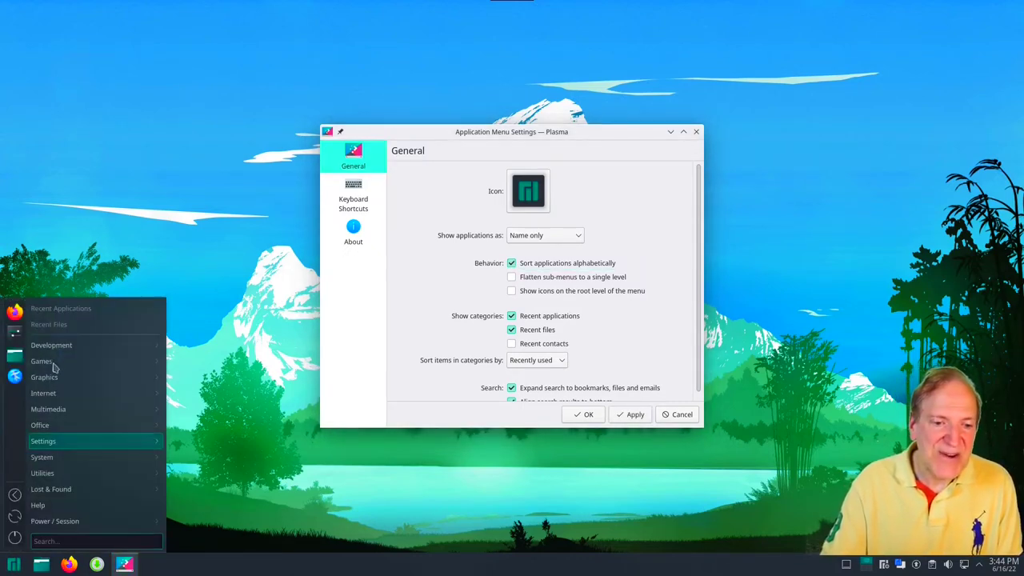
mouse_move(52, 380)
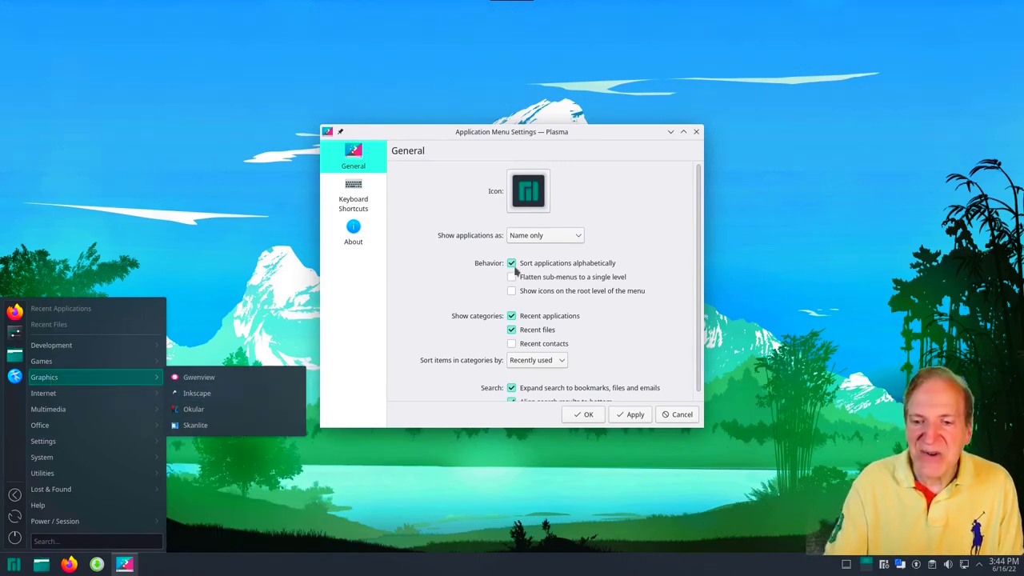
click(513, 266)
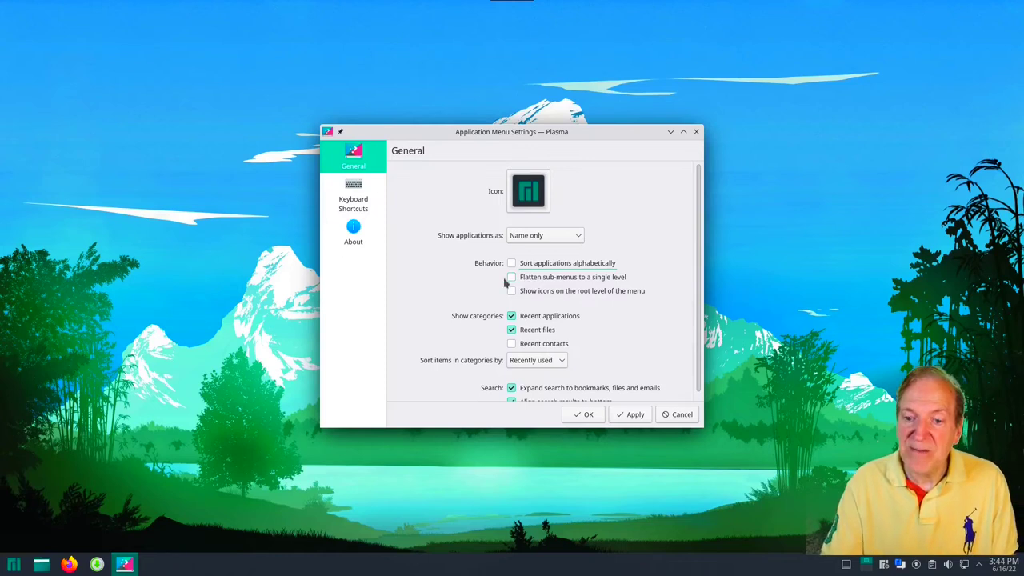
Step: Try flattening sub-menus to a single level, look at the menu's Development category, and turn the option off
click(511, 277)
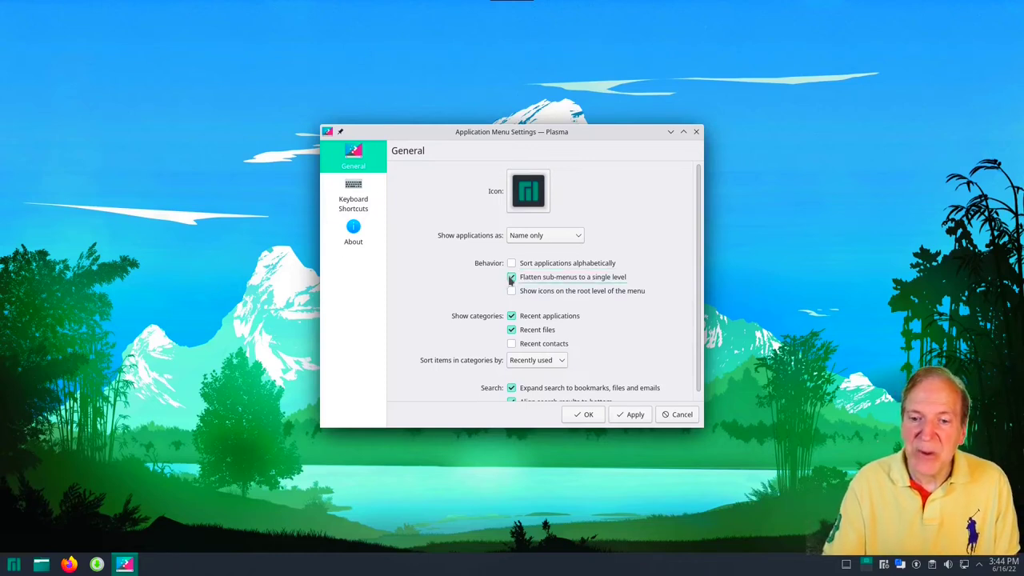
click(9, 564)
mouse_move(96, 409)
mouse_move(66, 346)
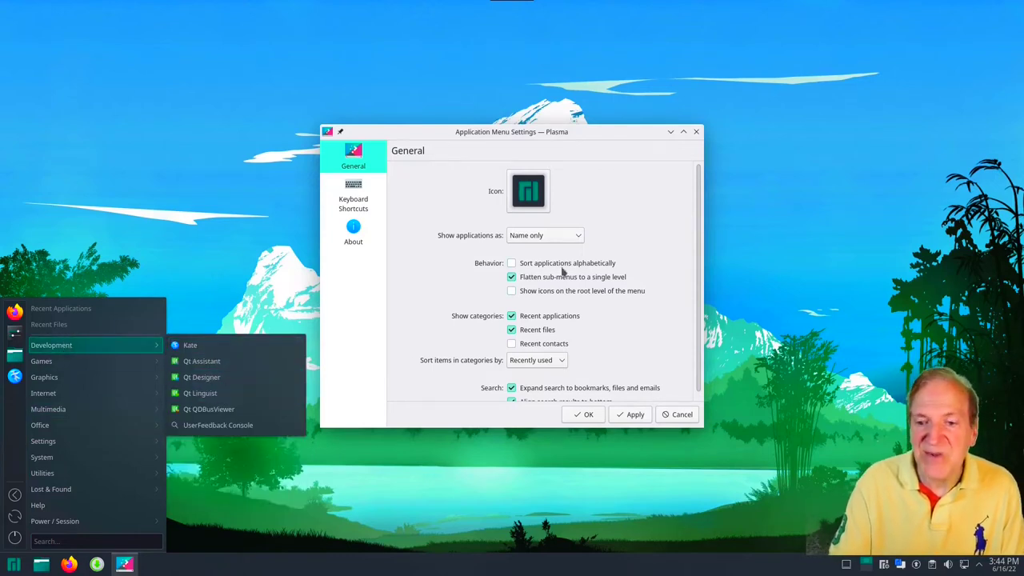
click(510, 280)
Step: Apply the Application Menu settings and close them
scroll(560, 286, down, 1)
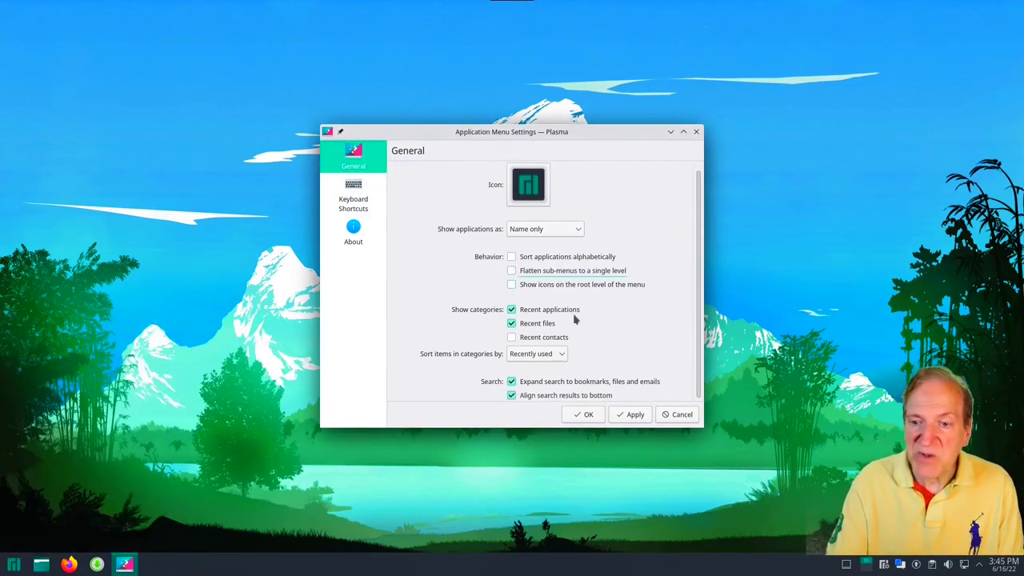
click(629, 415)
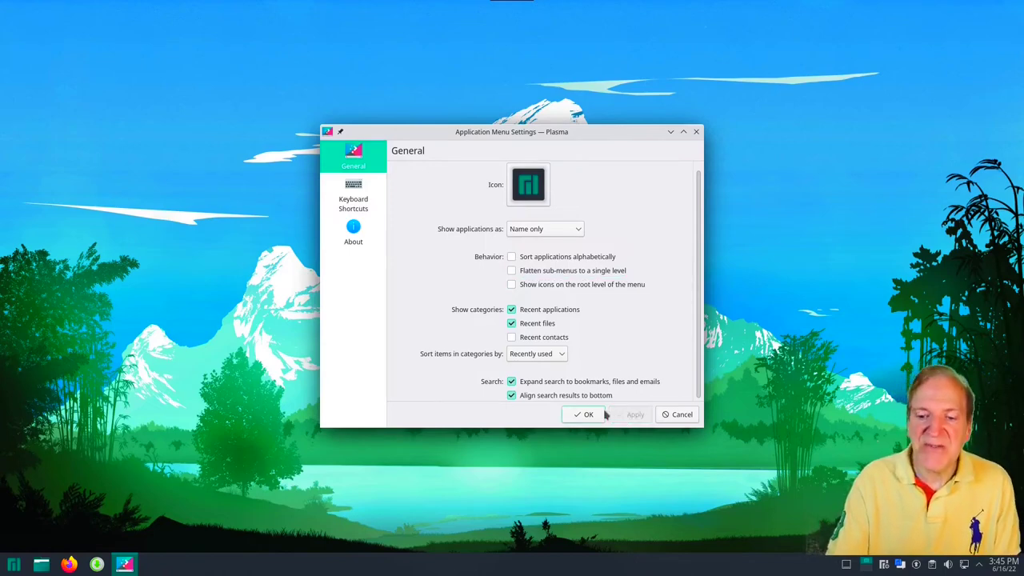
click(678, 415)
Step: Show the alternatives for the Application Menu and switch to Application Dashboard
right_click(13, 566)
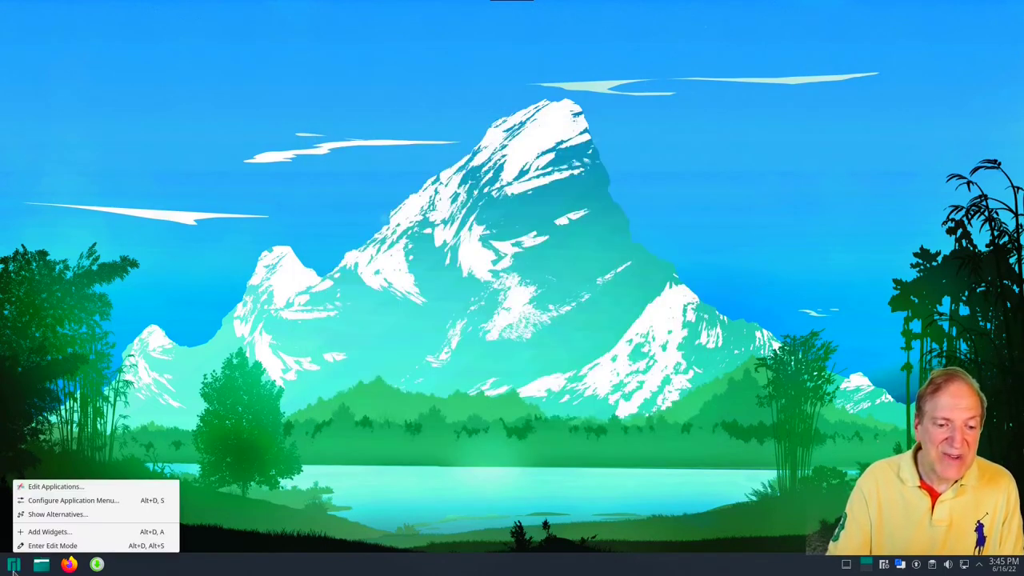
click(21, 564)
right_click(19, 565)
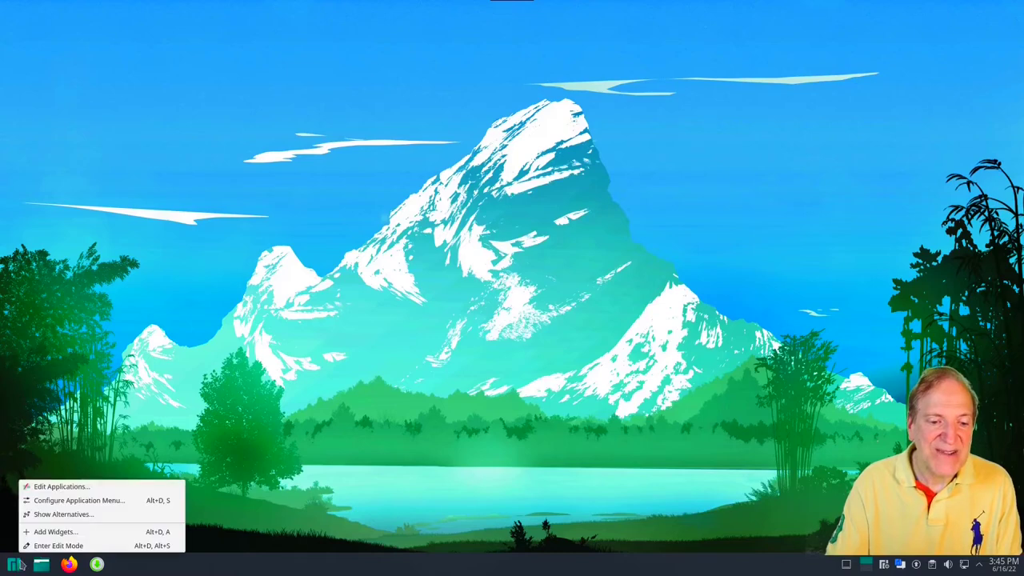
click(47, 516)
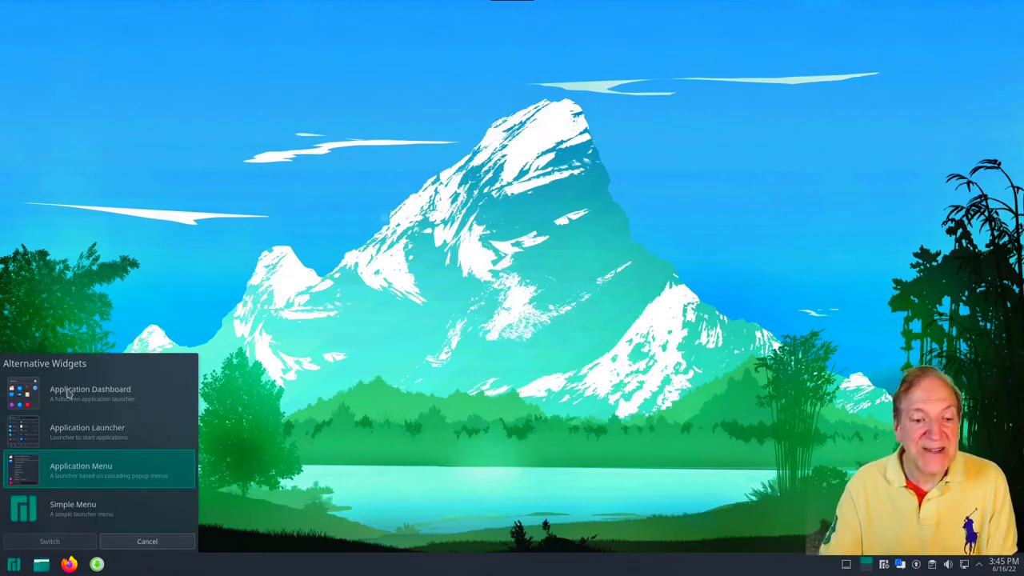
click(68, 392)
click(38, 542)
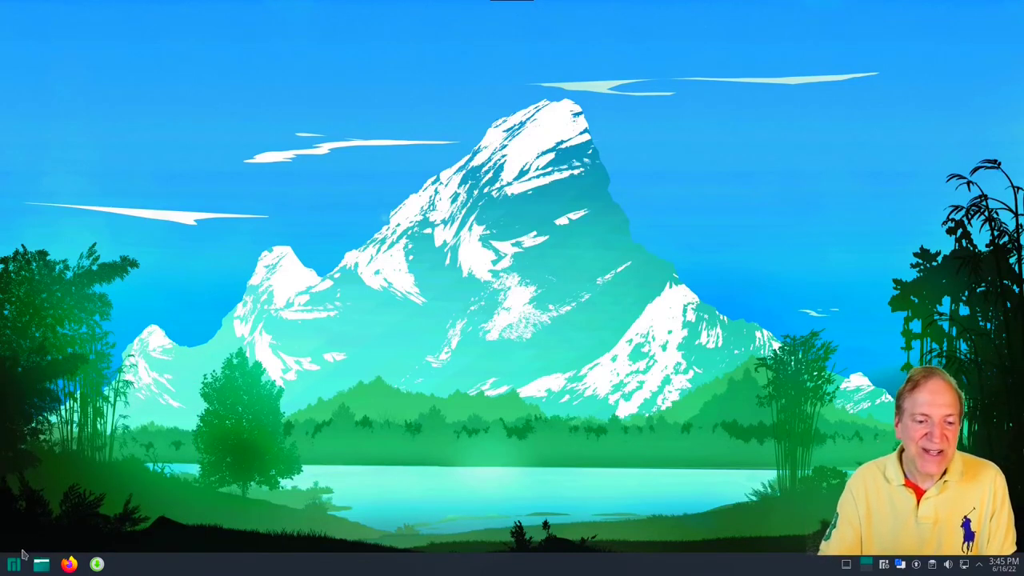
Step: Open the Application Dashboard, browse All Applications and the categories such as Development, Multimedia and Office, and close it
click(13, 564)
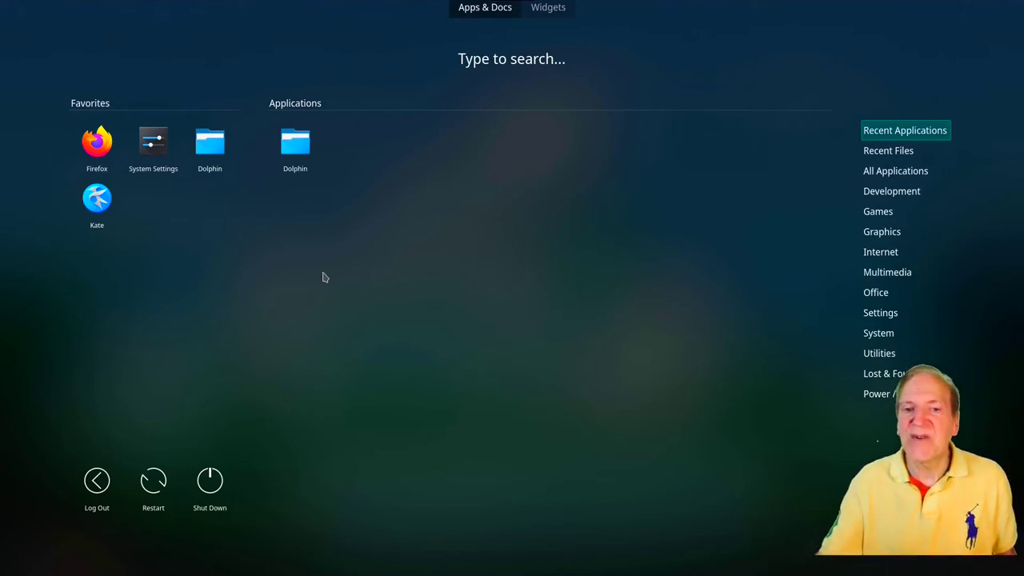
click(891, 171)
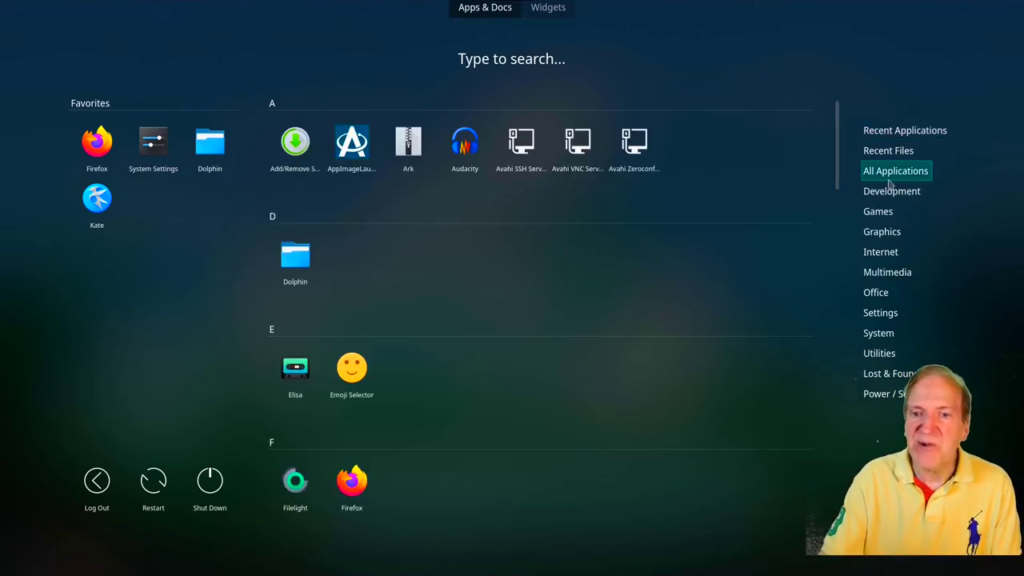
mouse_move(888, 185)
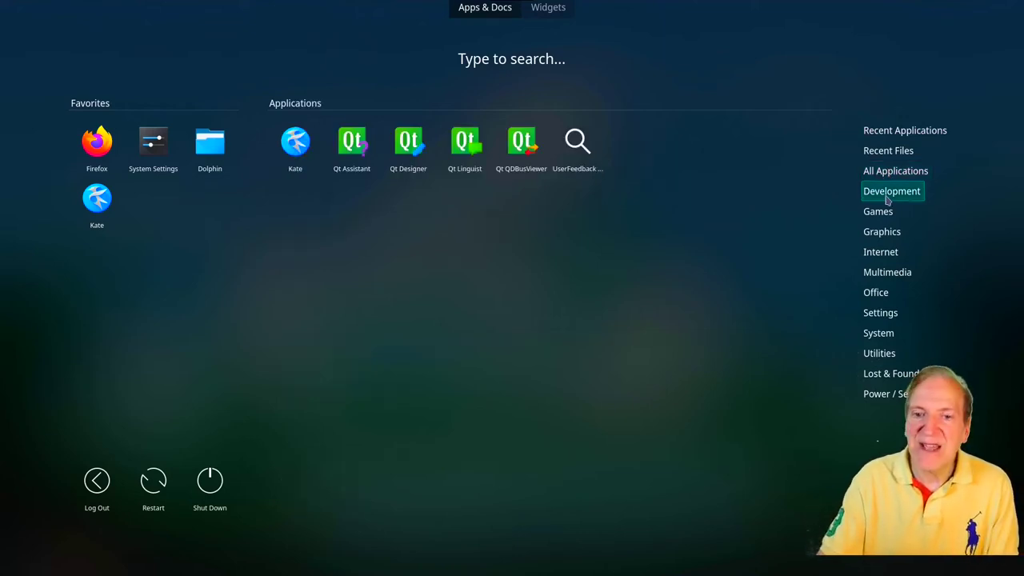
mouse_move(885, 264)
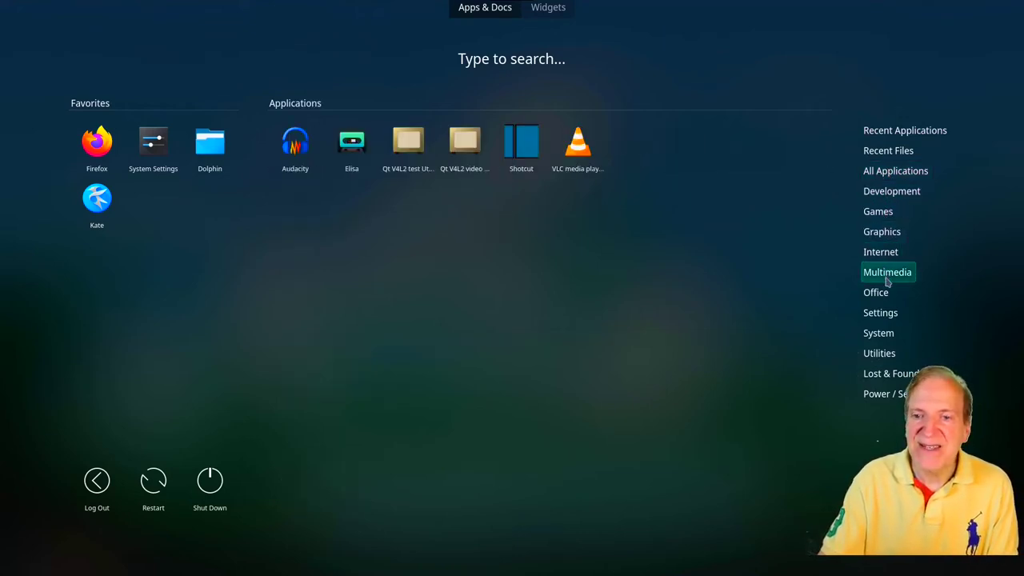
mouse_move(884, 361)
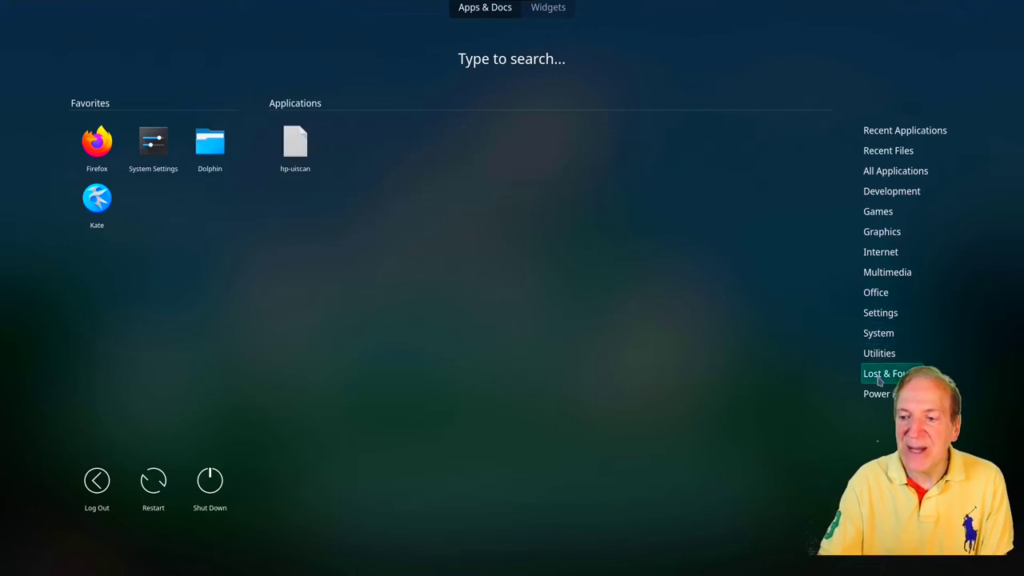
mouse_move(877, 294)
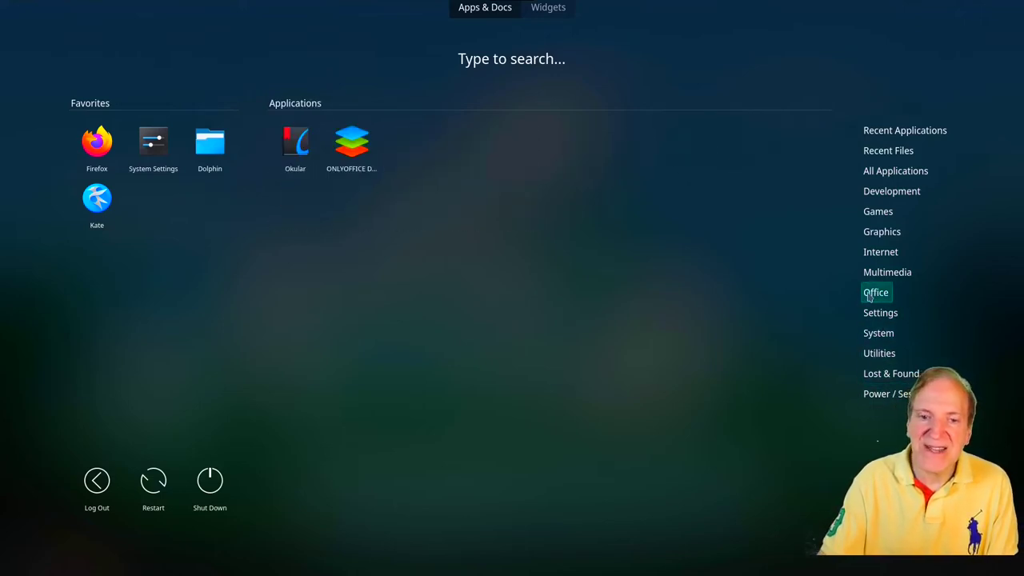
click(438, 403)
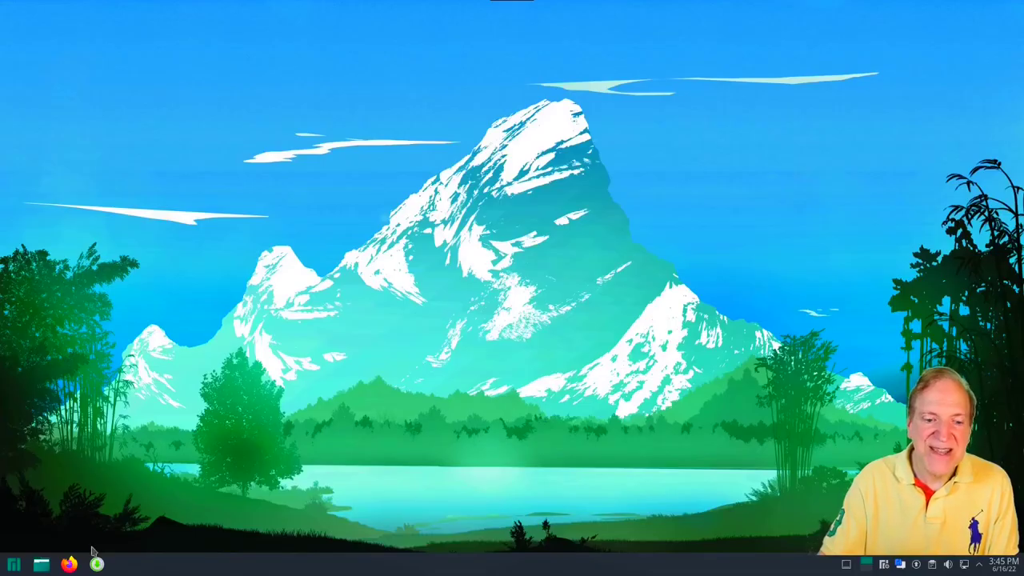
Step: Browse the dashboard's widget categories, including Environment and Weather and Utilities, and leave the dashboard
click(14, 564)
click(550, 11)
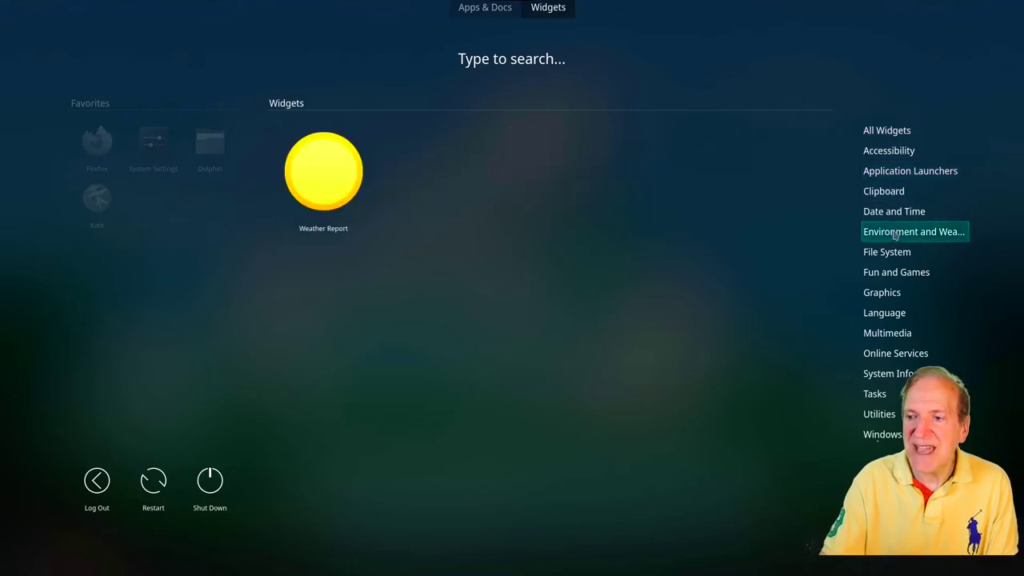
mouse_move(879, 356)
mouse_move(877, 415)
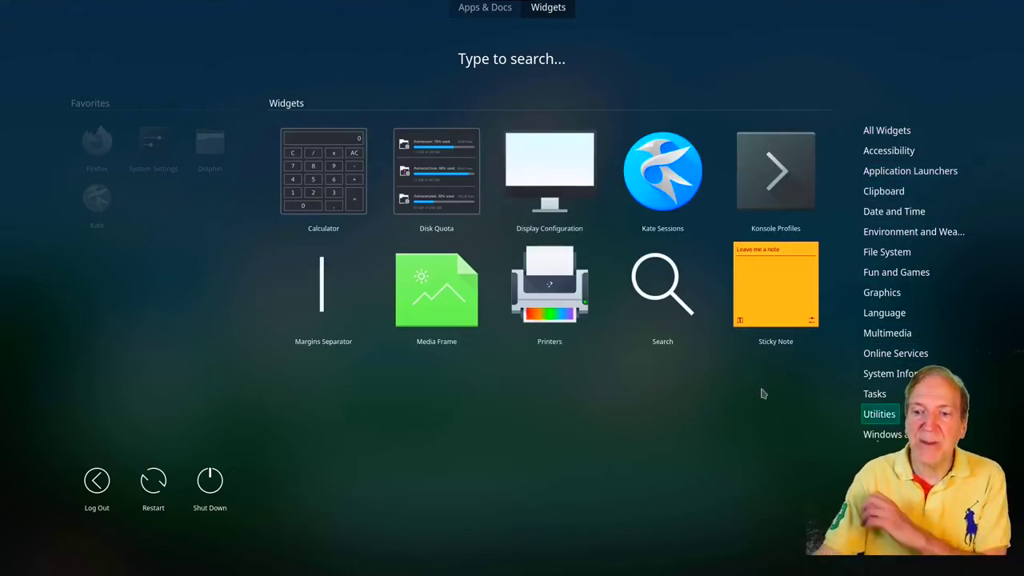
click(216, 49)
click(14, 564)
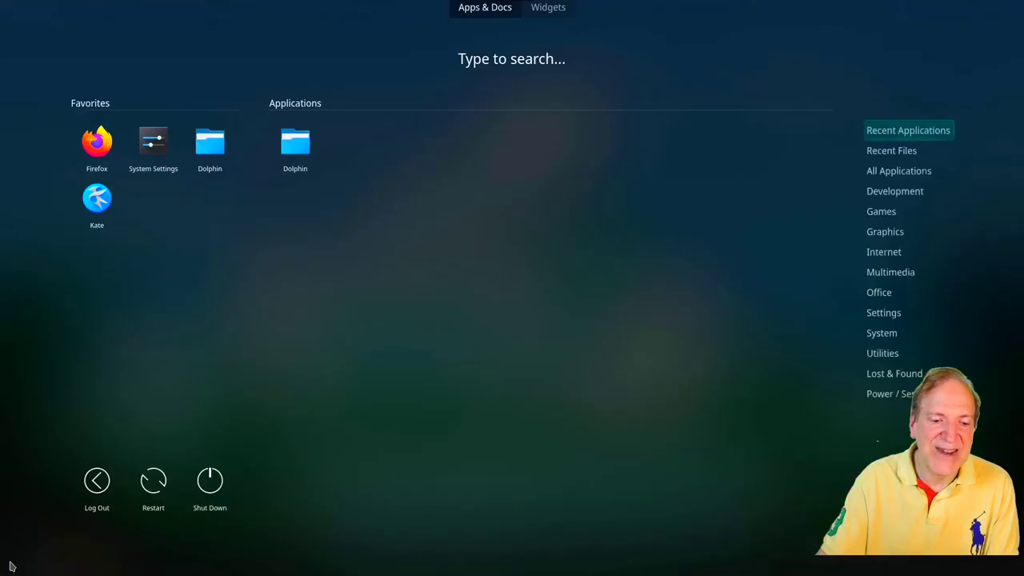
click(11, 569)
Step: Review the Application Dashboard's general settings and close them without changes
right_click(13, 564)
click(80, 501)
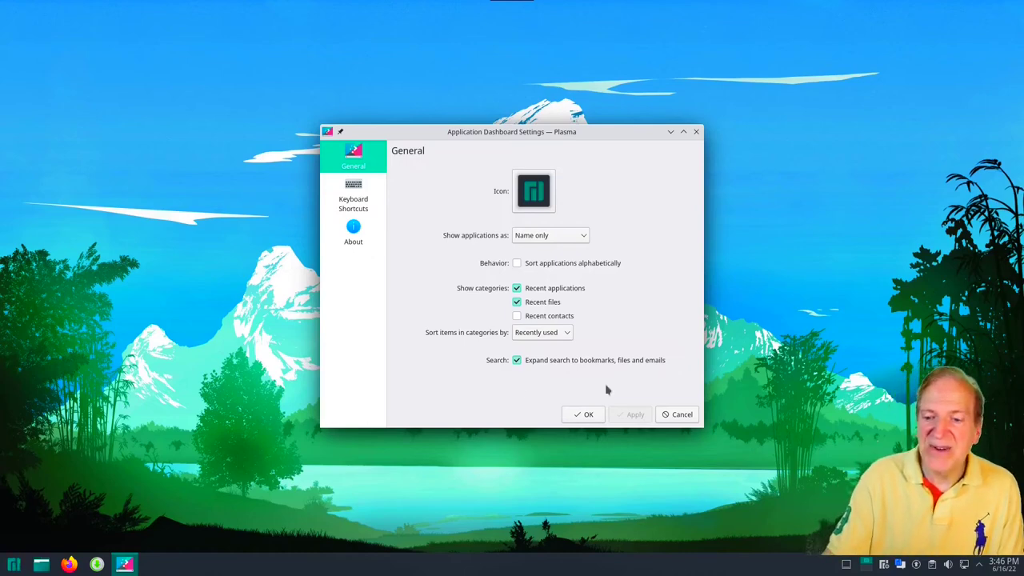
click(674, 416)
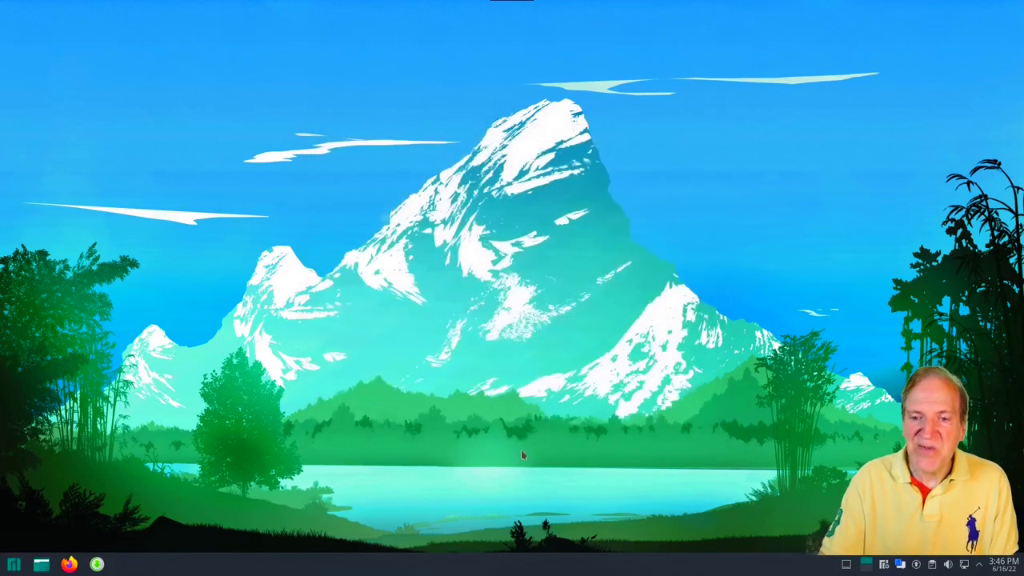
Step: Replace the Application Dashboard with the Application Launcher alternative and open the launcher to browse its categories
right_click(14, 565)
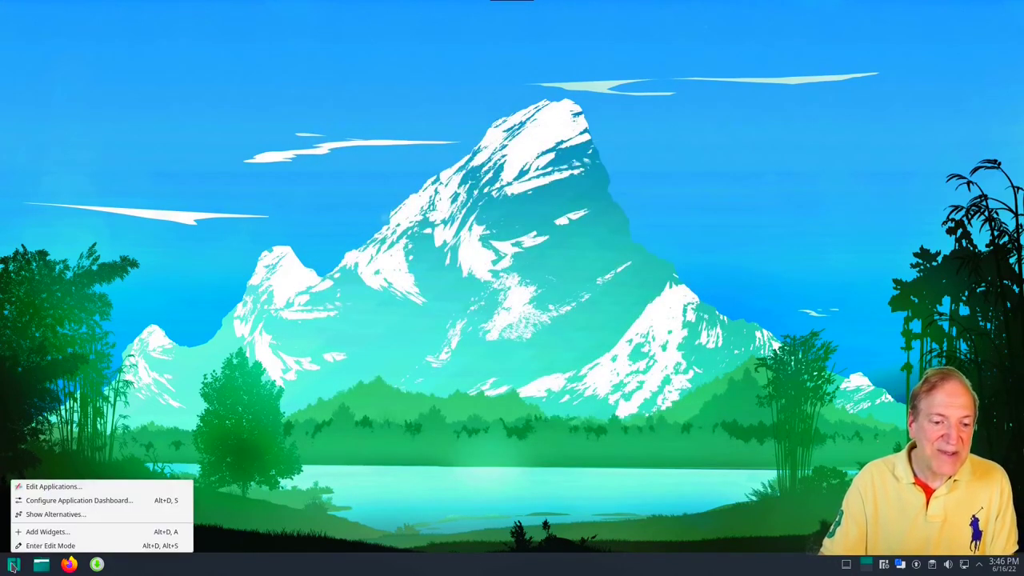
click(44, 516)
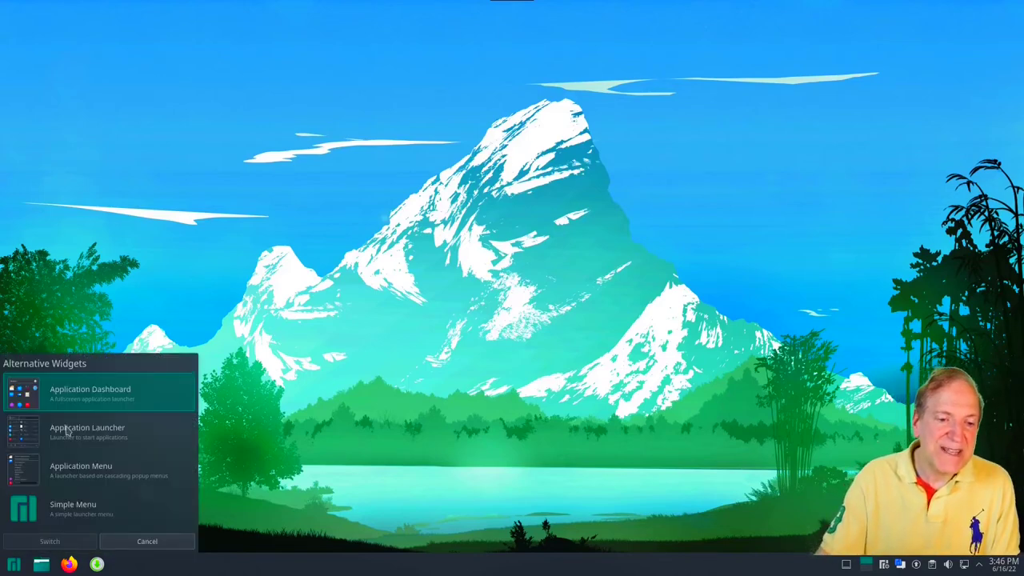
click(69, 430)
click(56, 543)
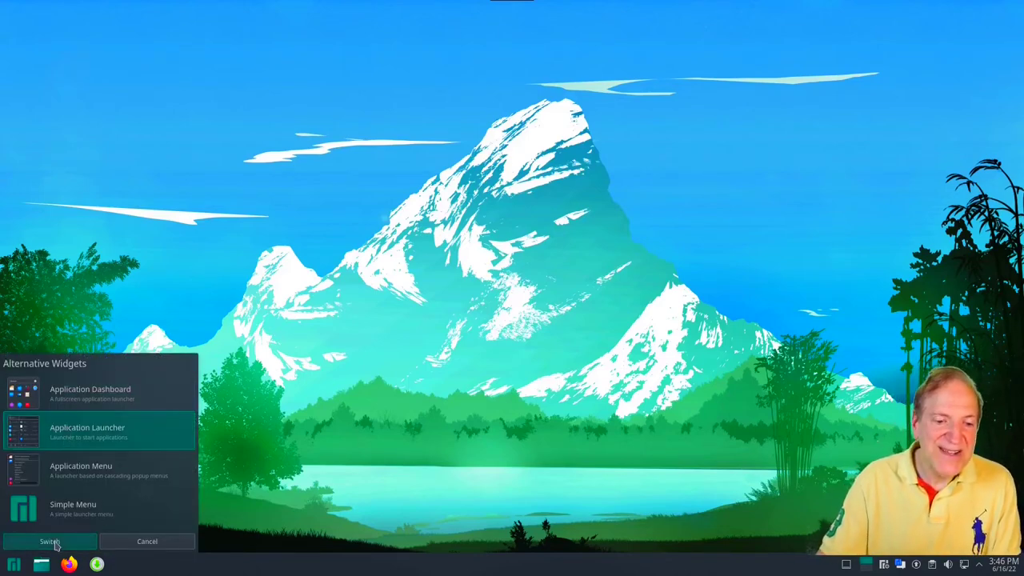
click(12, 564)
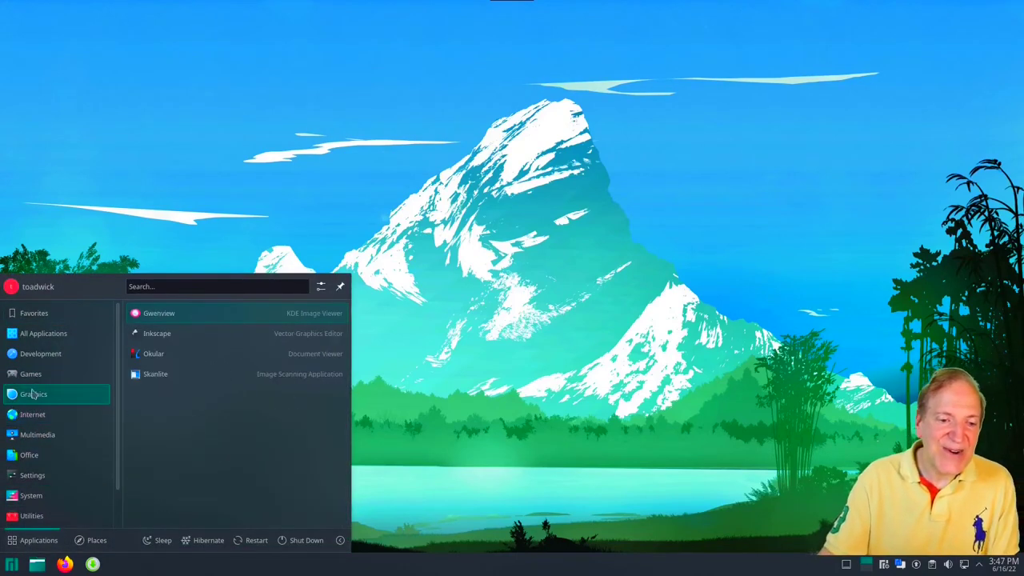
Step: Set the Application Launcher to show other applications in a grid, save the settings and check the Settings category
right_click(12, 568)
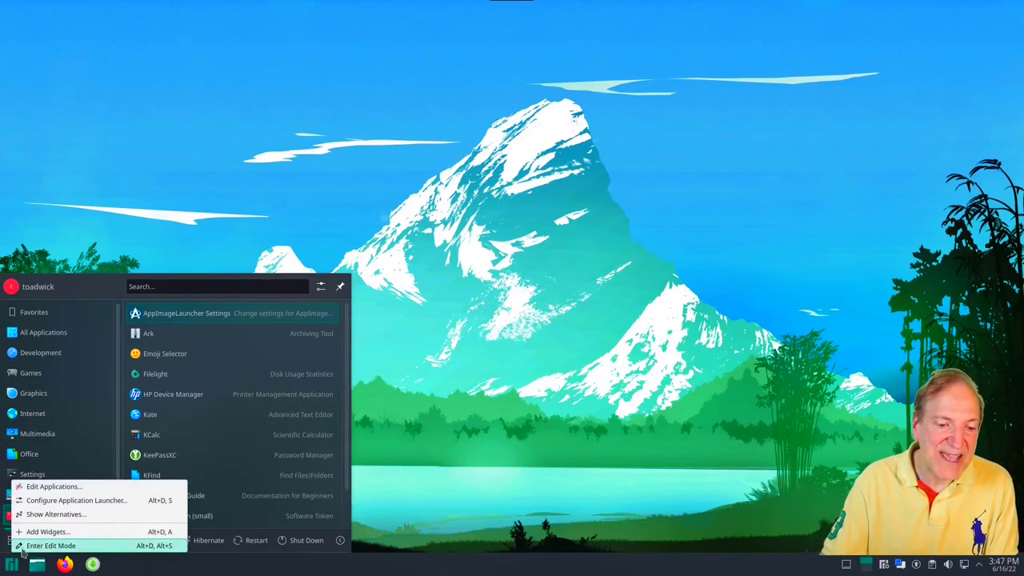
click(42, 502)
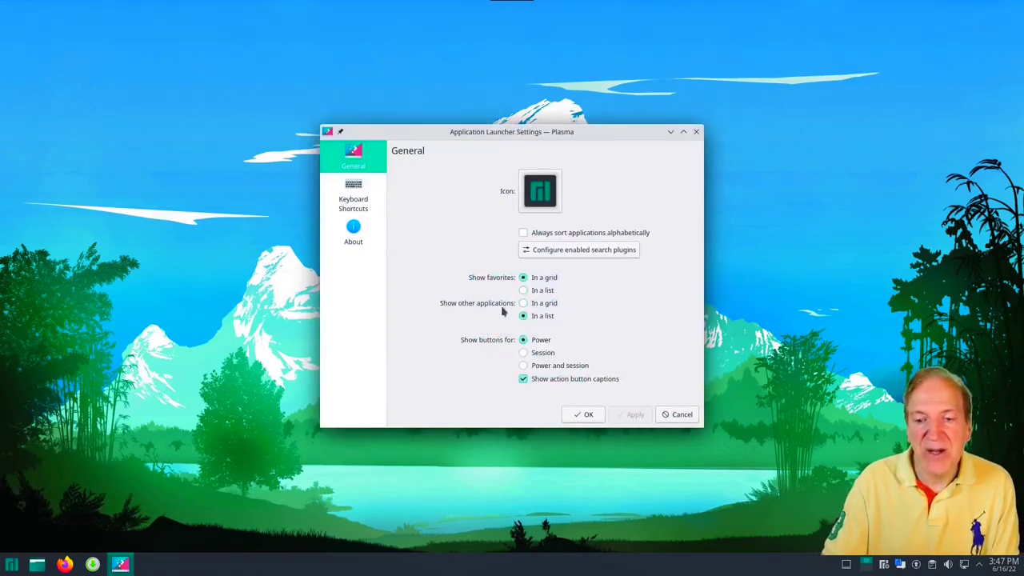
click(524, 303)
click(630, 414)
click(583, 414)
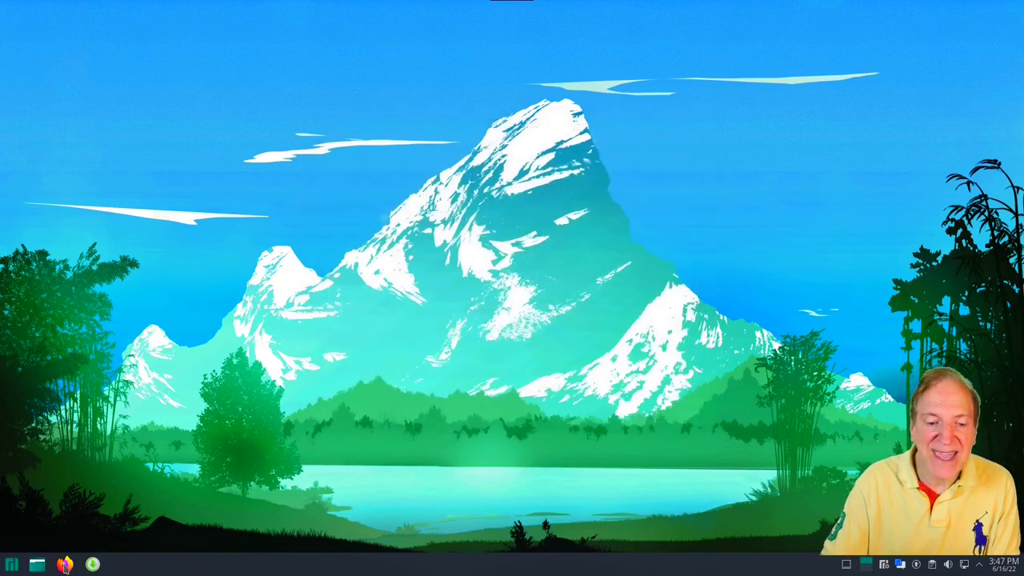
click(12, 563)
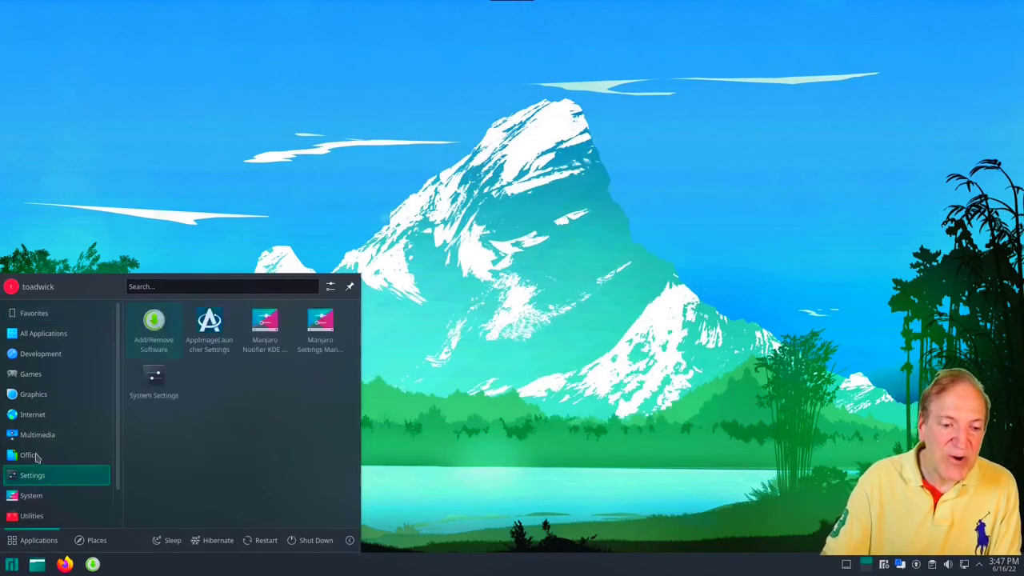
Step: Browse the launcher's application categories from All Applications through Multimedia, and open Add/Remove Software from the Settings category
mouse_move(24, 336)
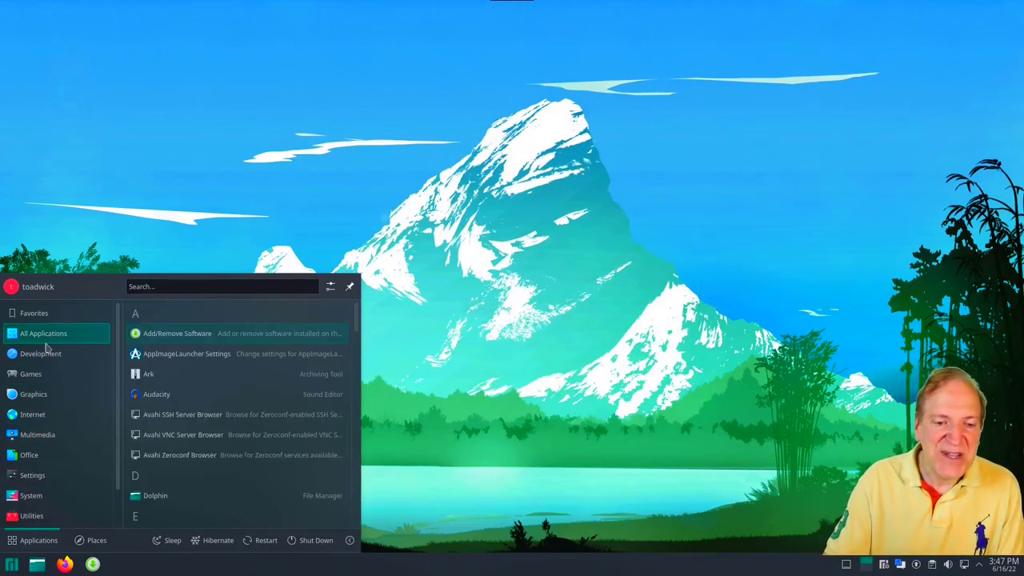
mouse_move(46, 363)
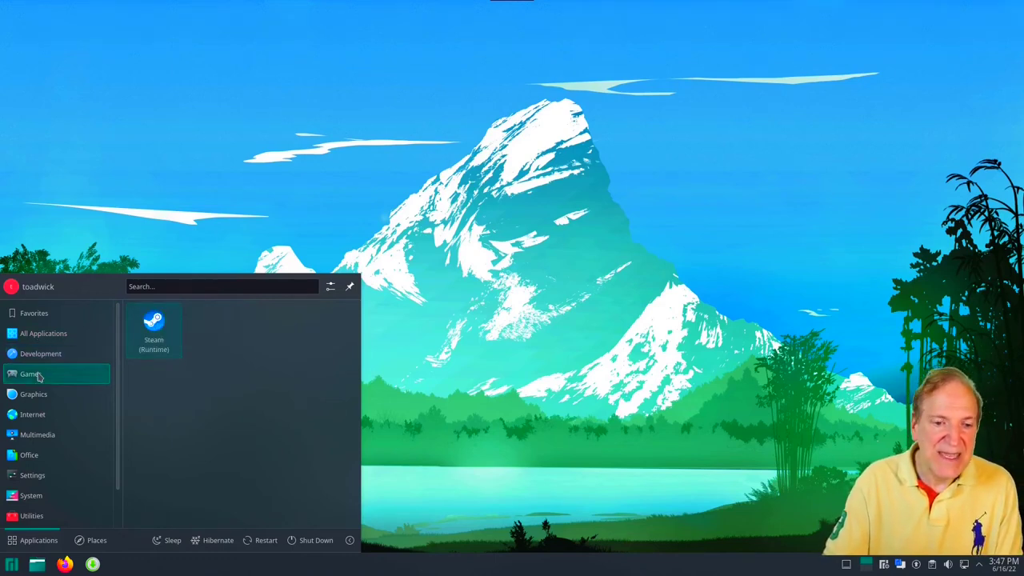
mouse_move(36, 394)
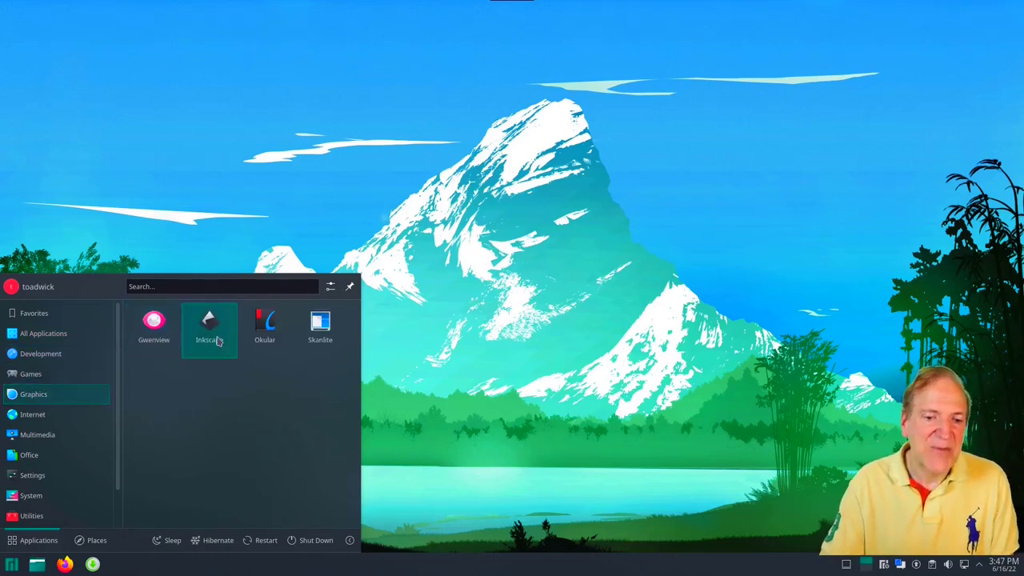
mouse_move(40, 417)
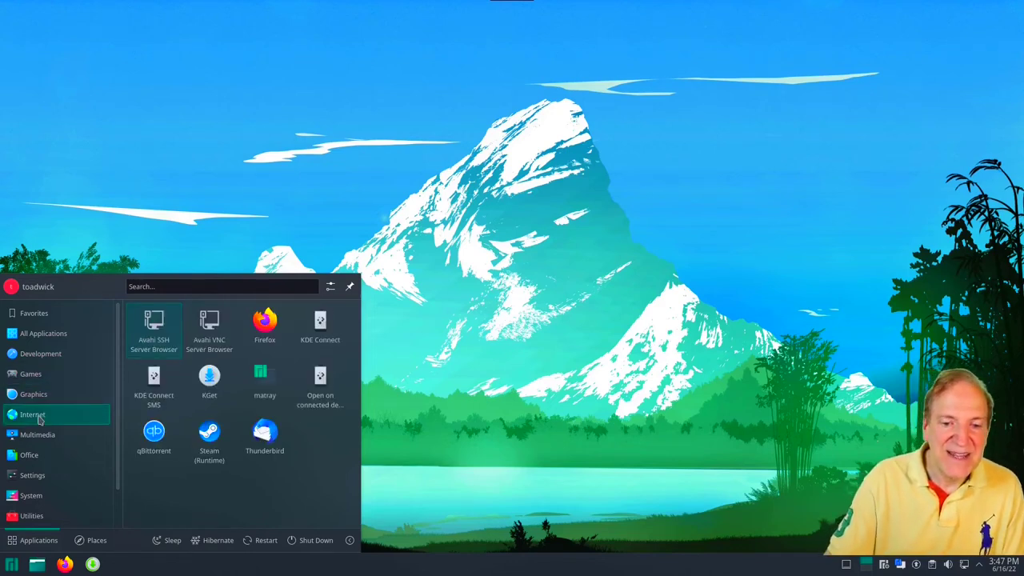
mouse_move(35, 440)
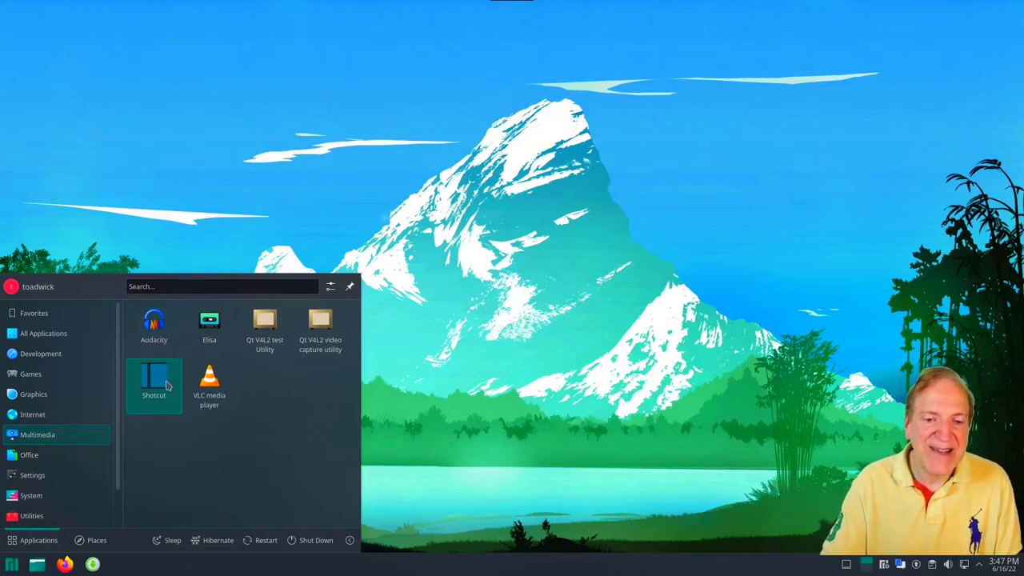
mouse_move(46, 478)
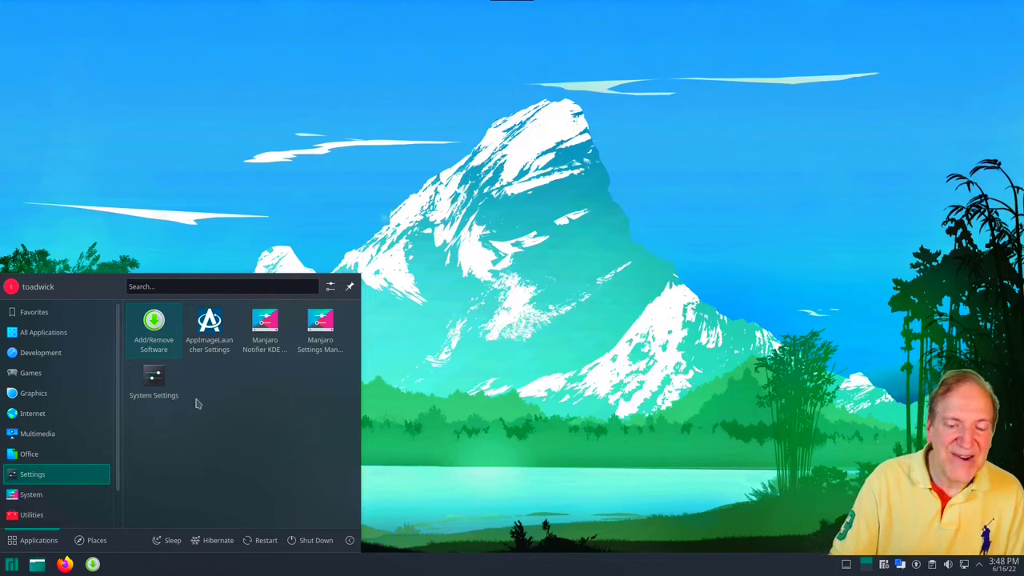
click(160, 336)
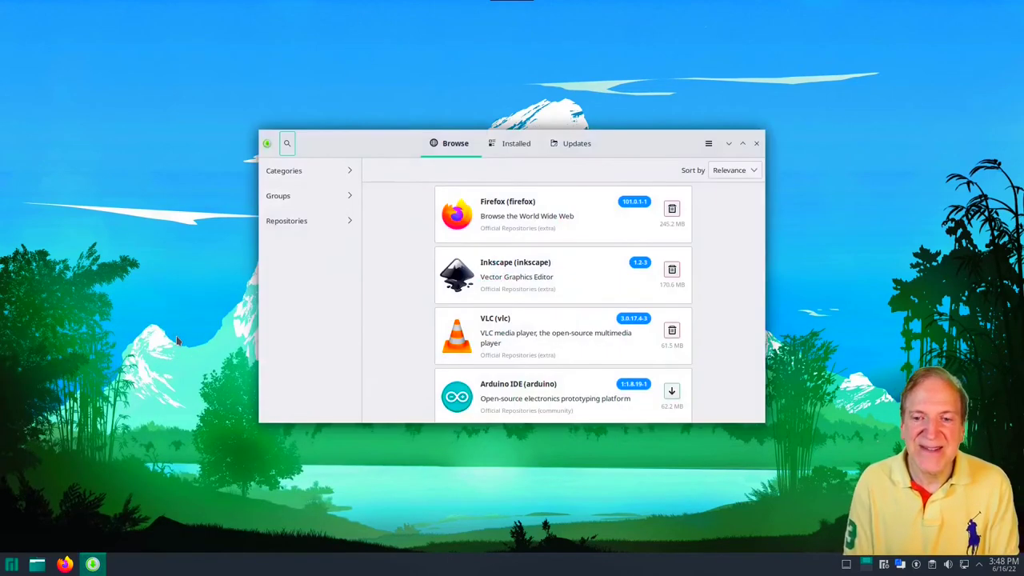
Step: View the package manager's About information and close it
click(708, 143)
click(620, 270)
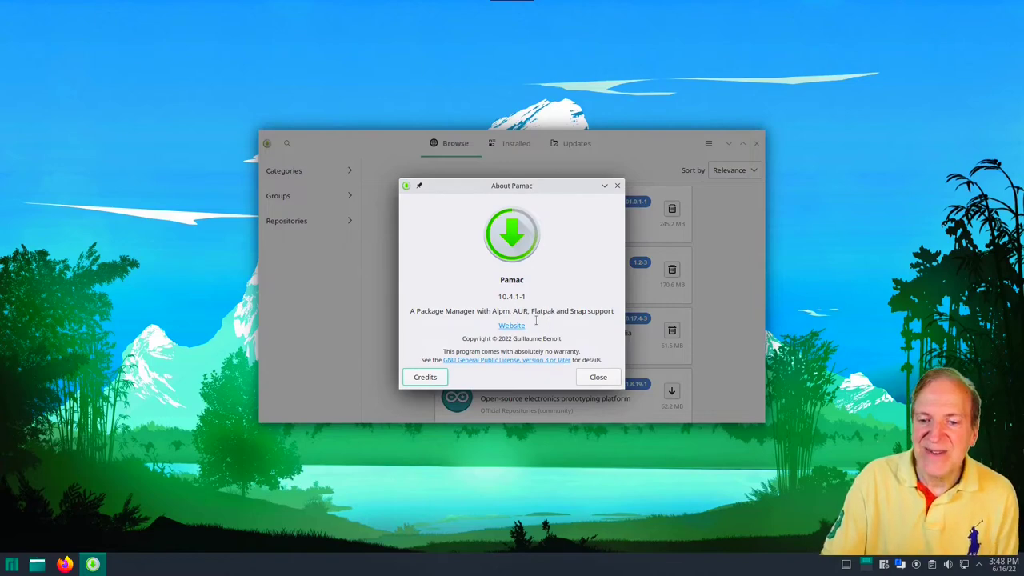
click(598, 376)
Step: Open the package manager's preferences, authenticate with the account password, and enable AUR support in the third-party settings
click(708, 145)
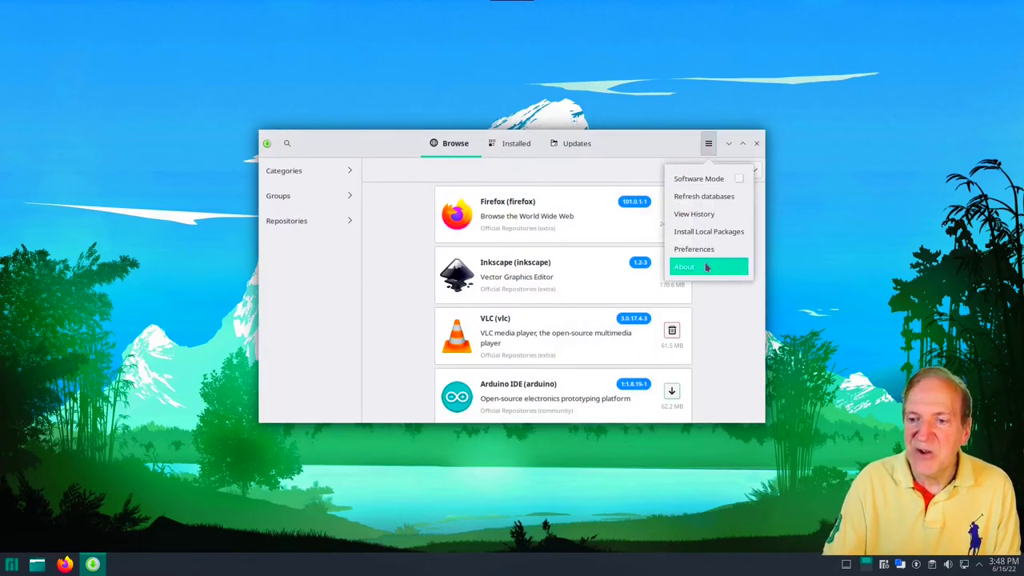
click(694, 248)
text(**********)
key(Return)
click(572, 140)
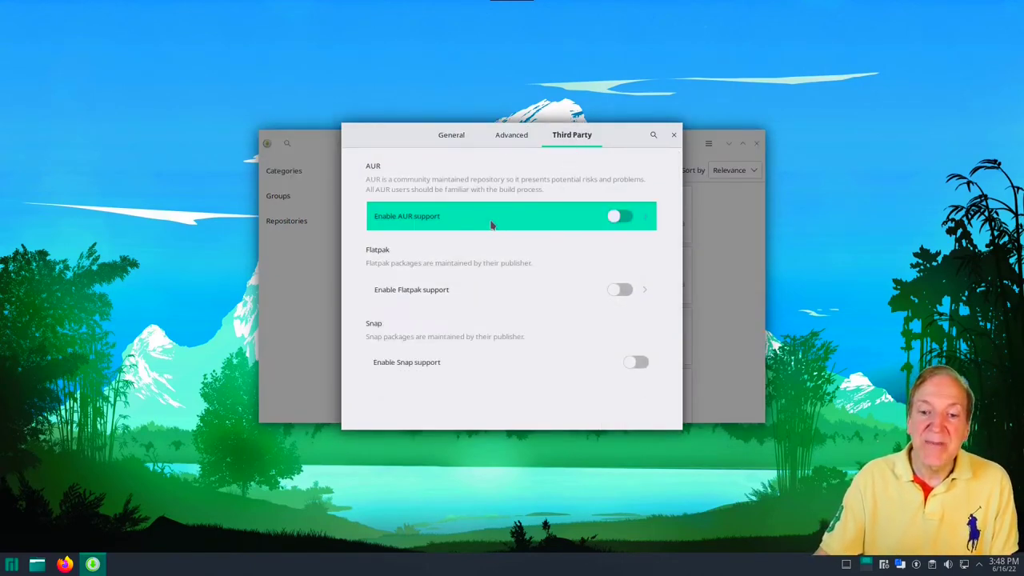
click(630, 216)
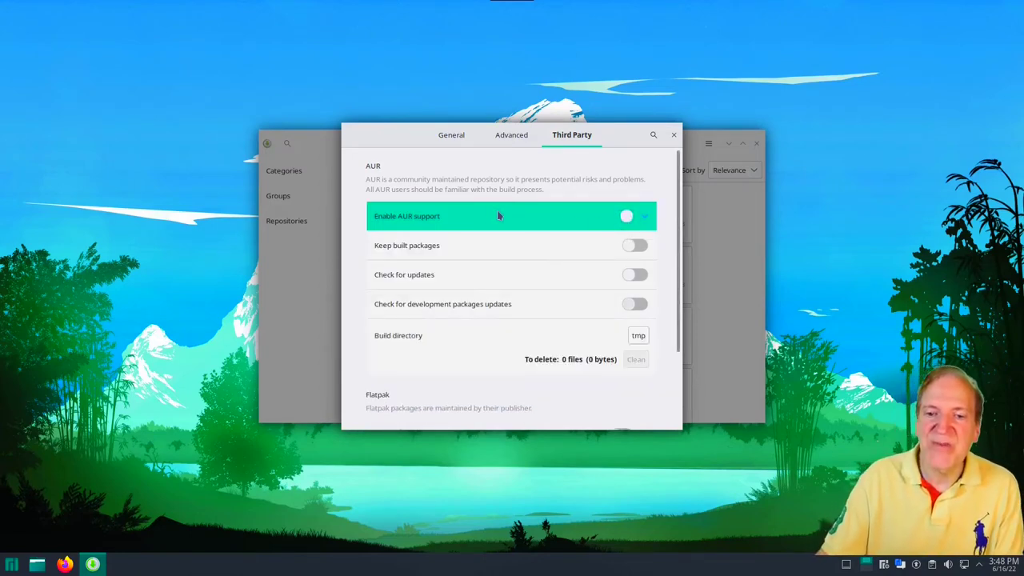
Step: Enable Flatpak support and Snap support in the third-party preferences
scroll(592, 253, down, 3)
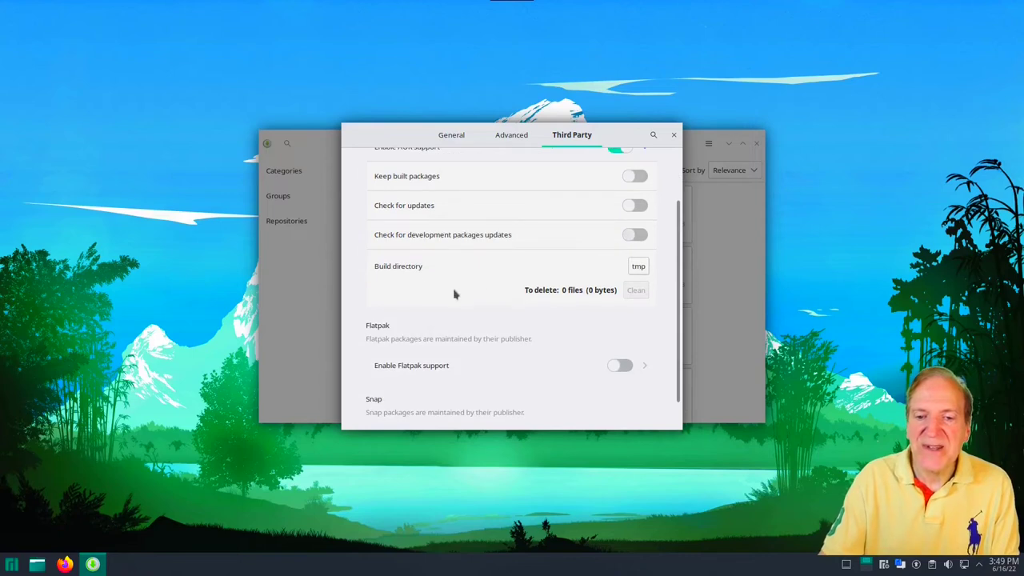
scroll(566, 312, down, 1)
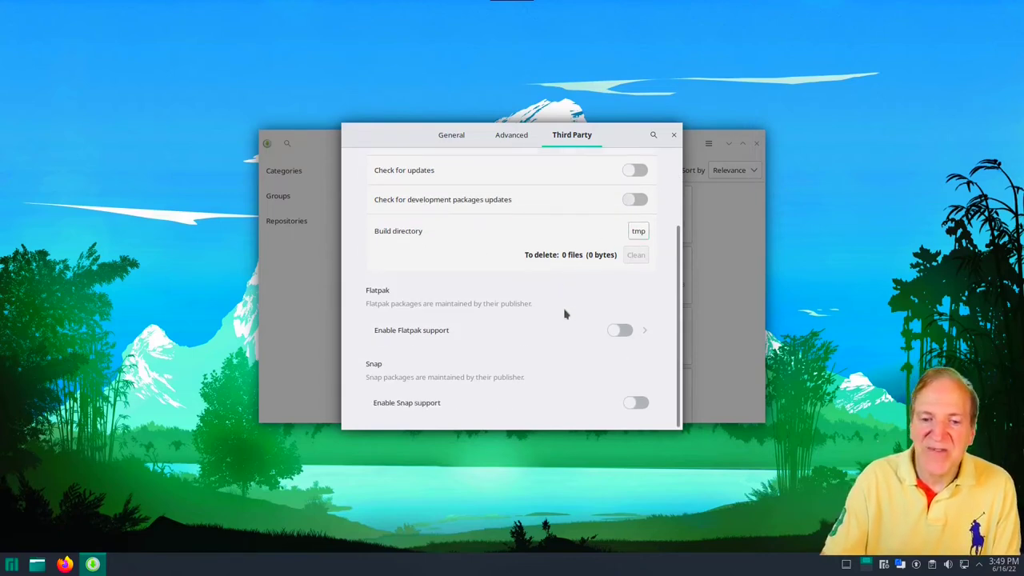
click(618, 330)
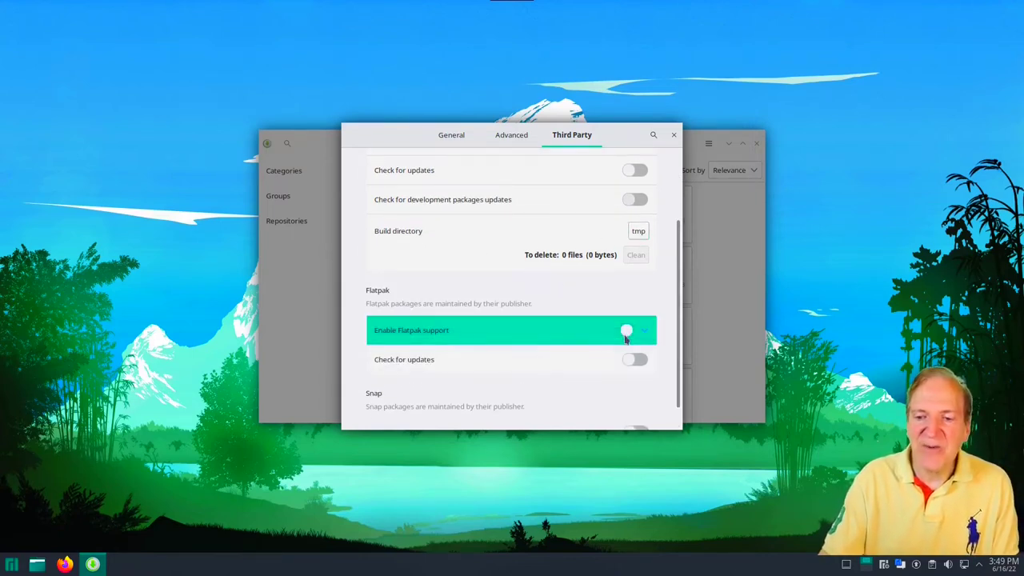
scroll(568, 315, down, 1)
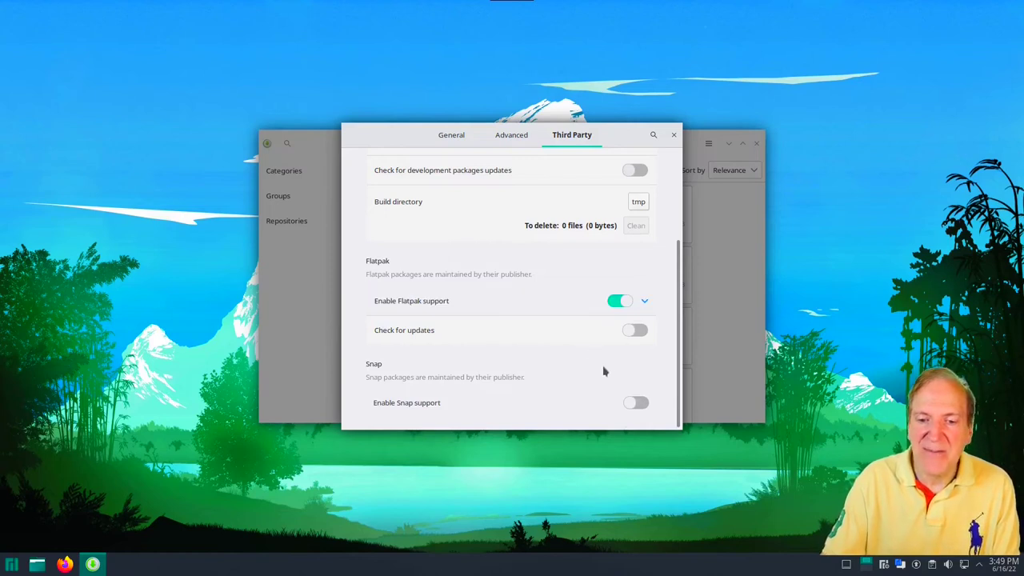
click(644, 405)
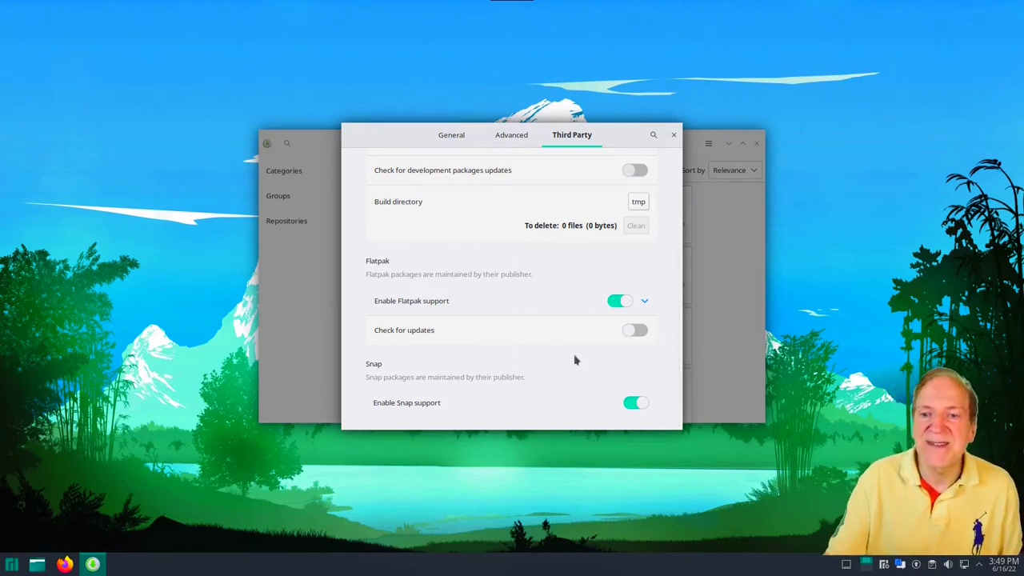
Step: Set the updates check frequency to every day in the general preferences, after checking the advanced preferences
scroll(593, 372, up, 3)
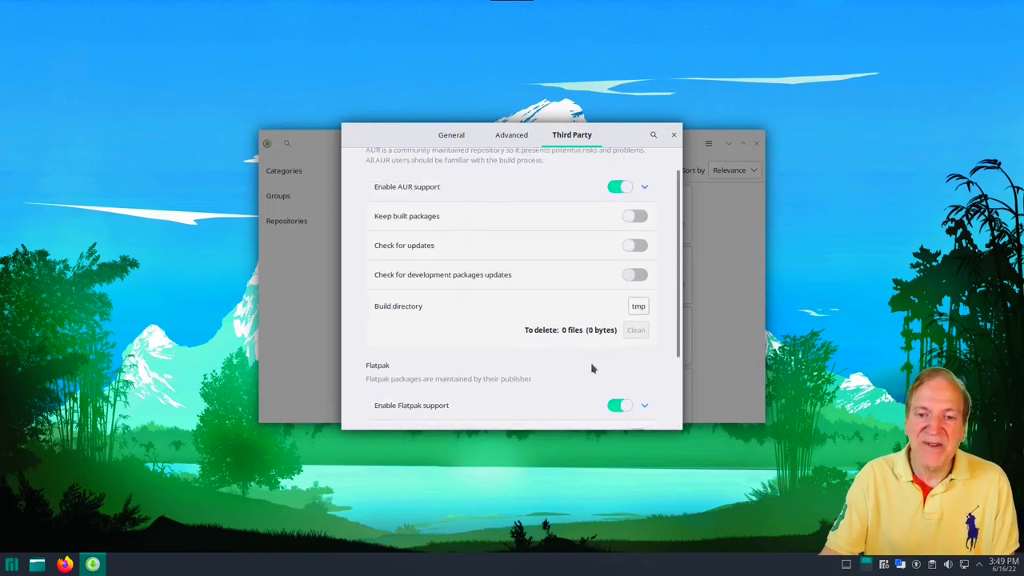
click(512, 136)
click(451, 135)
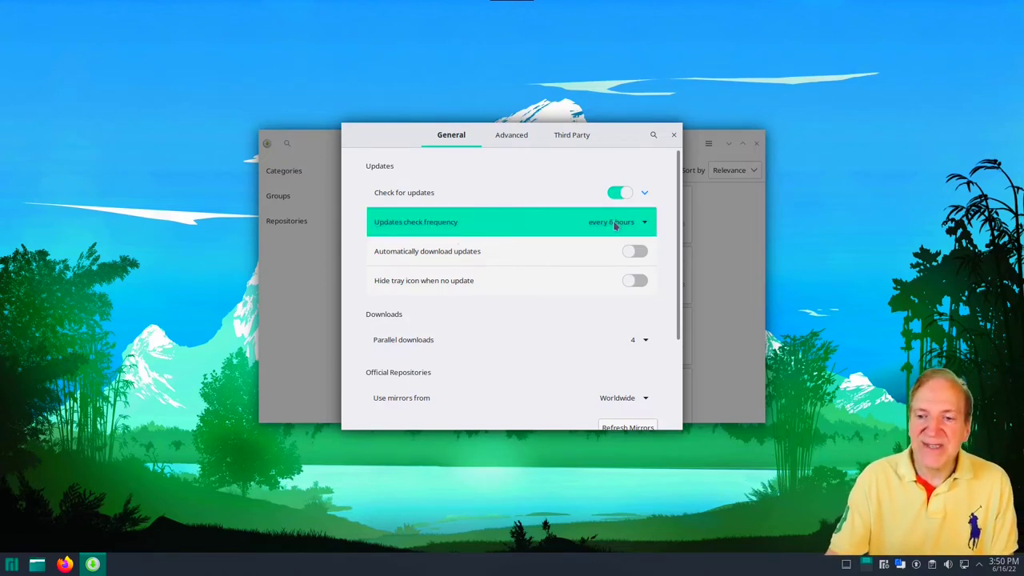
click(647, 223)
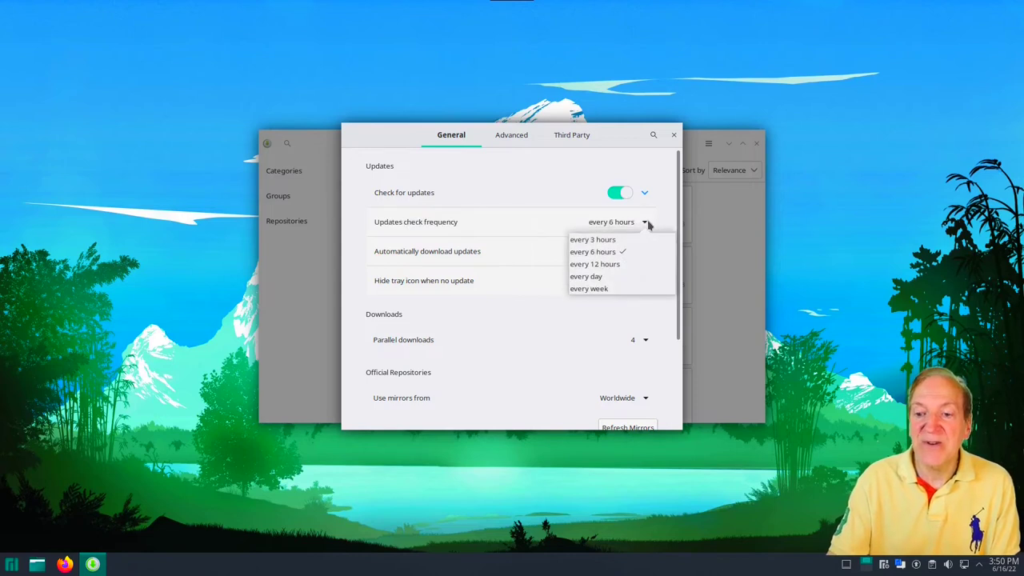
click(602, 277)
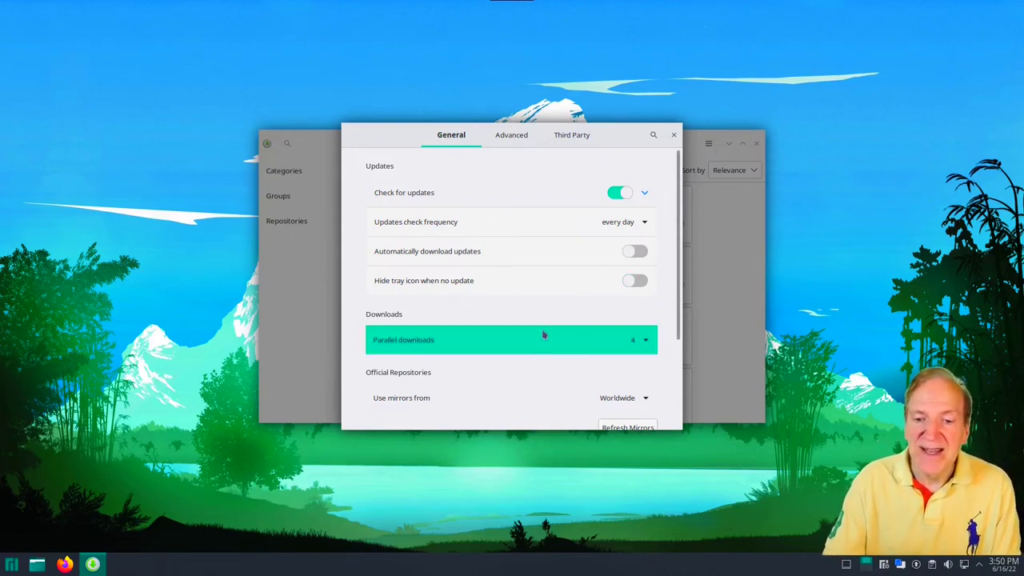
Step: Review the parallel downloads, mirror country and cache preferences without changing them, and close the preferences
scroll(537, 332, down, 2)
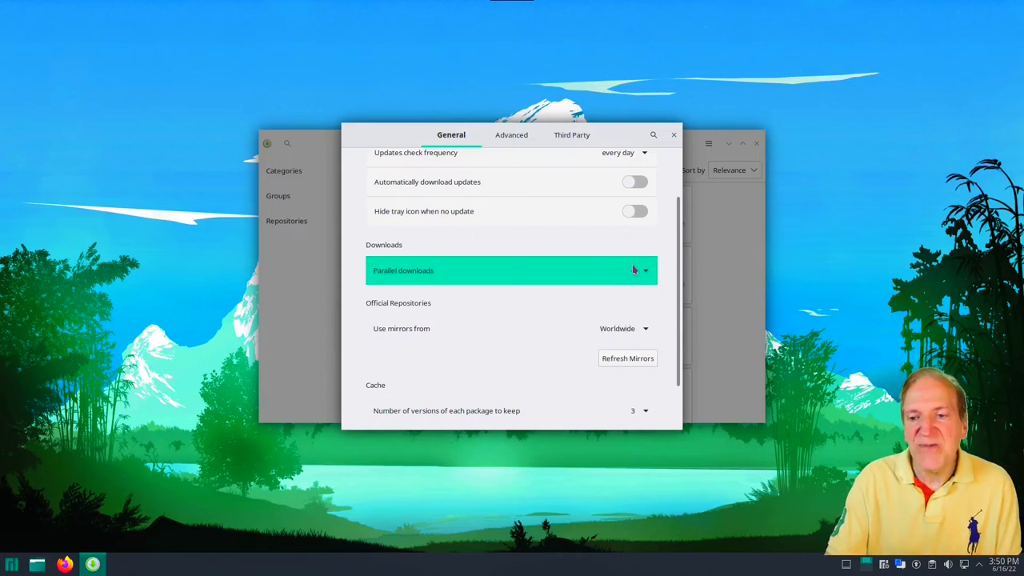
scroll(558, 278, down, 1)
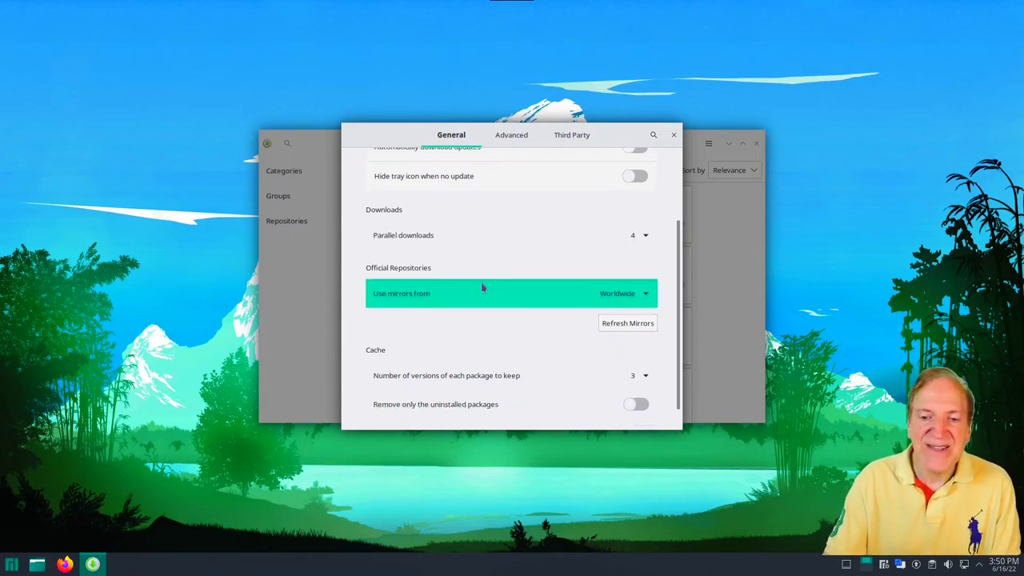
click(646, 295)
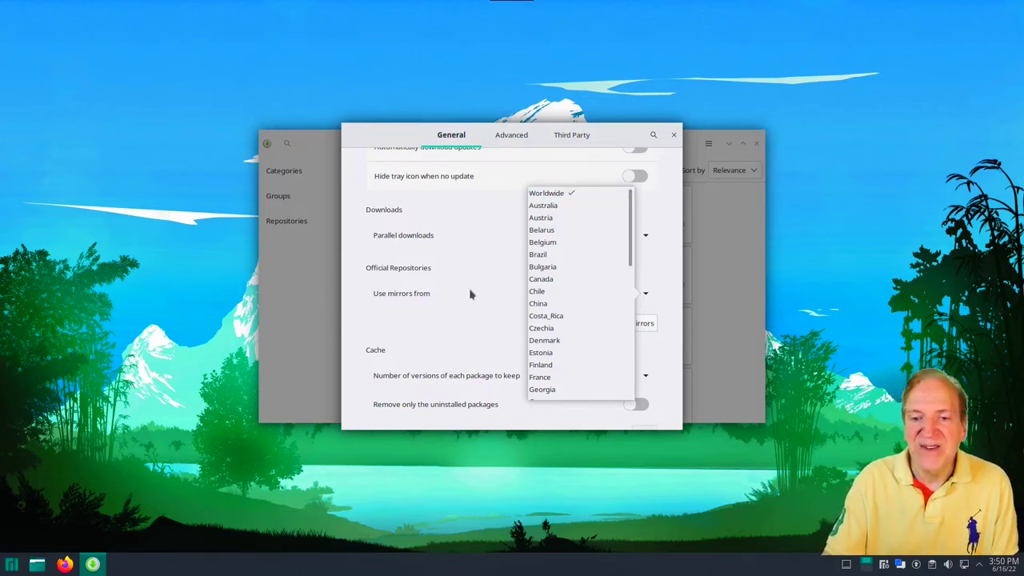
click(439, 319)
scroll(605, 350, down, 1)
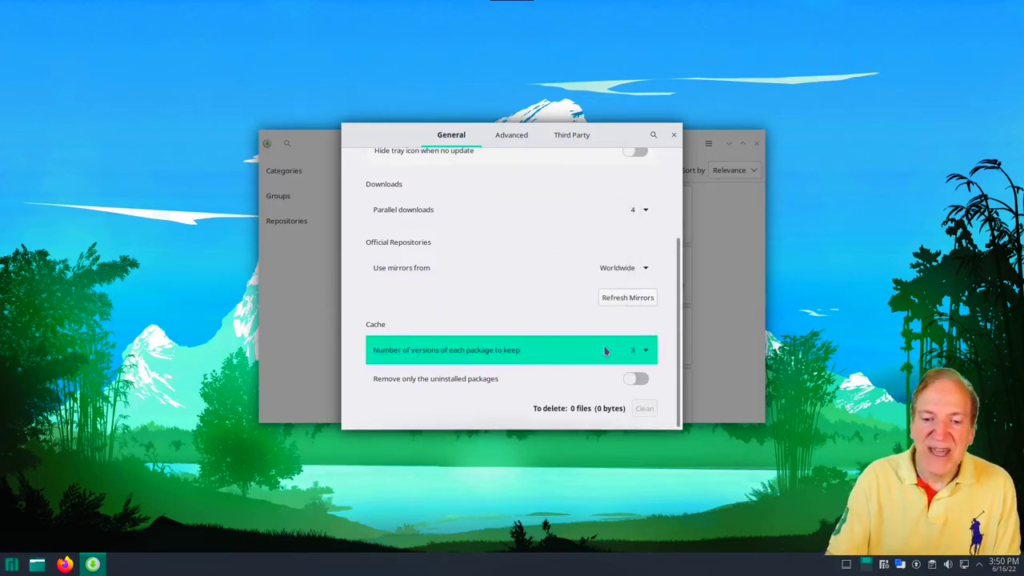
scroll(571, 344, up, 3)
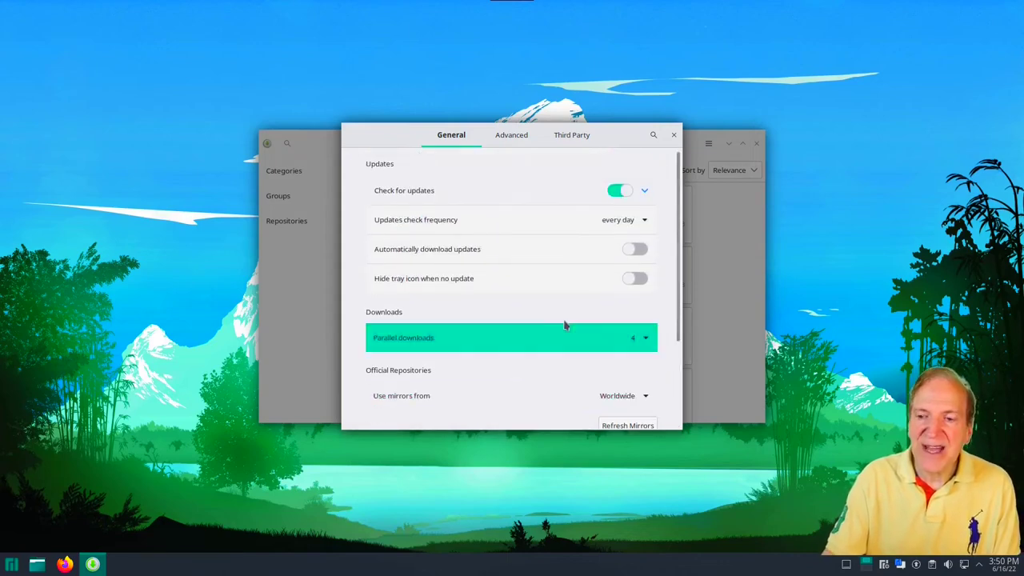
click(674, 136)
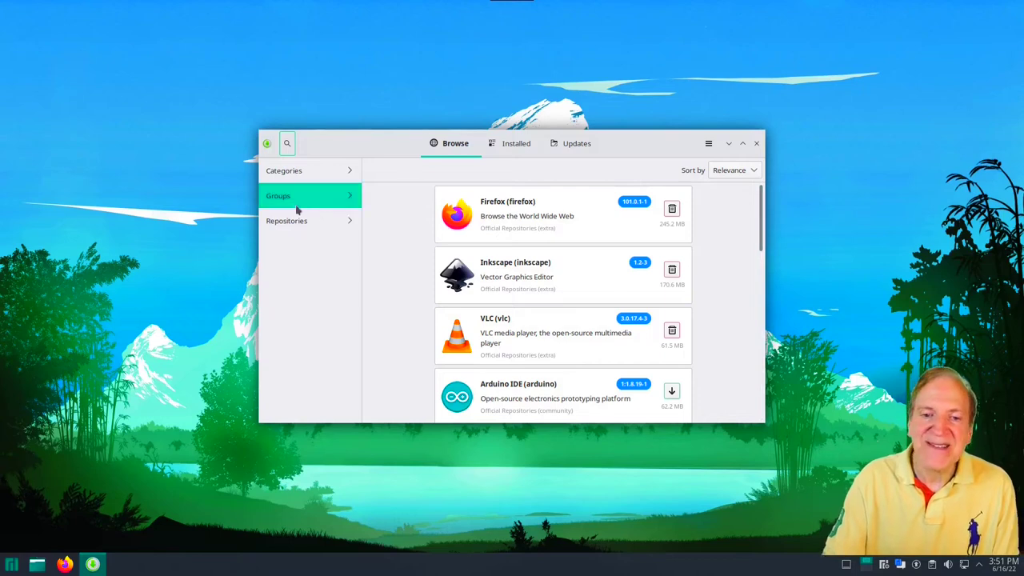
Step: Browse the software categories, including Games and Productivity, and look through the Productivity packages
click(289, 173)
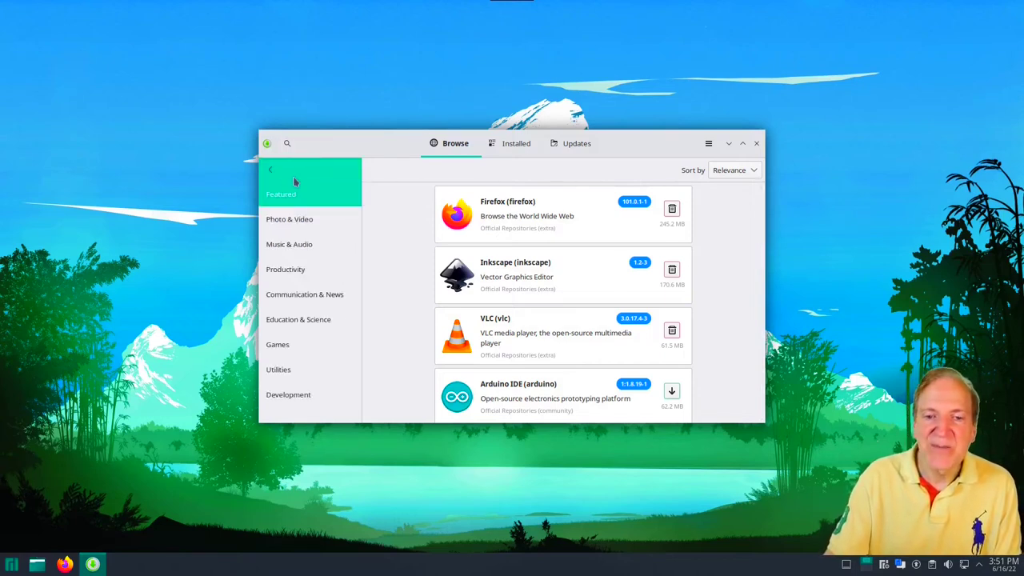
click(280, 344)
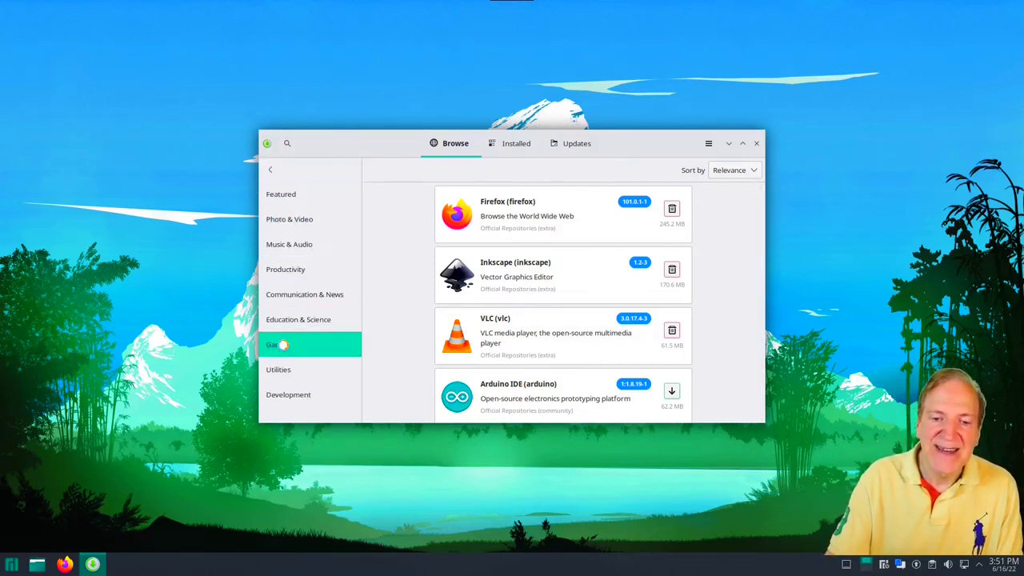
click(287, 274)
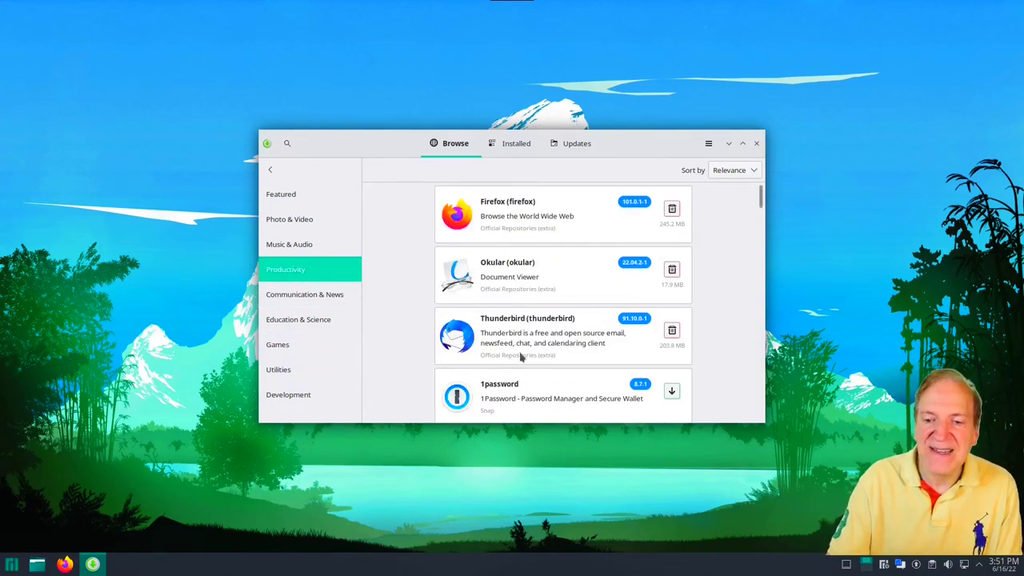
scroll(524, 354, down, 5)
scroll(527, 354, down, 6)
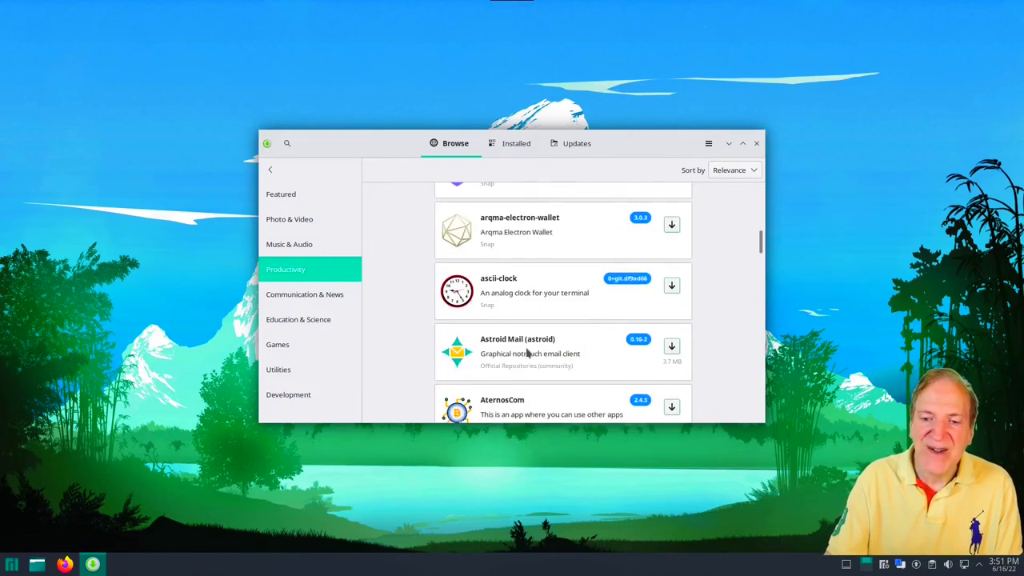
Step: Look through the list of package groups, from alsa past the deepin and gnome groups to the kde groups
scroll(530, 355, down, 2)
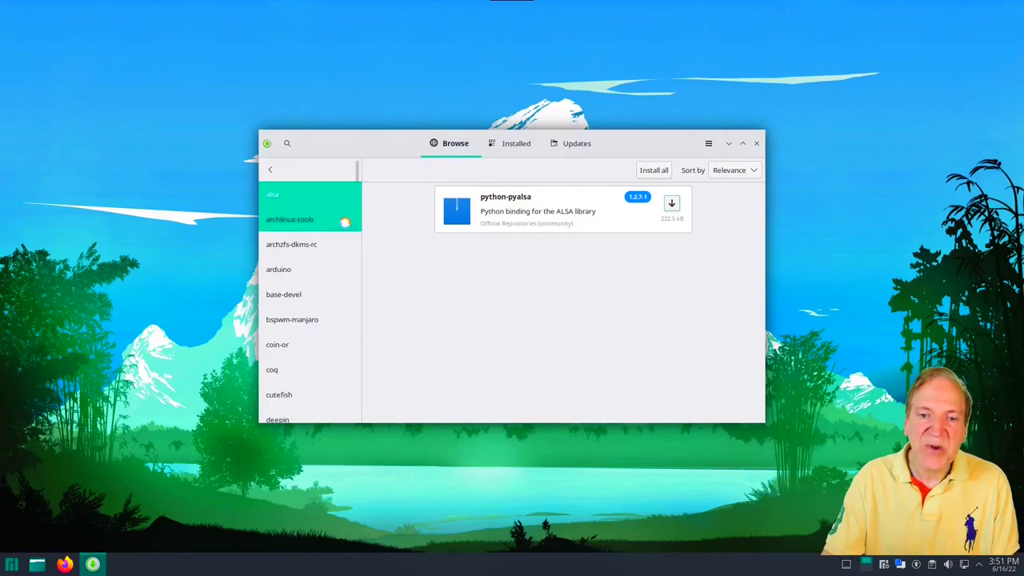
scroll(331, 227, down, 3)
click(282, 260)
click(352, 201)
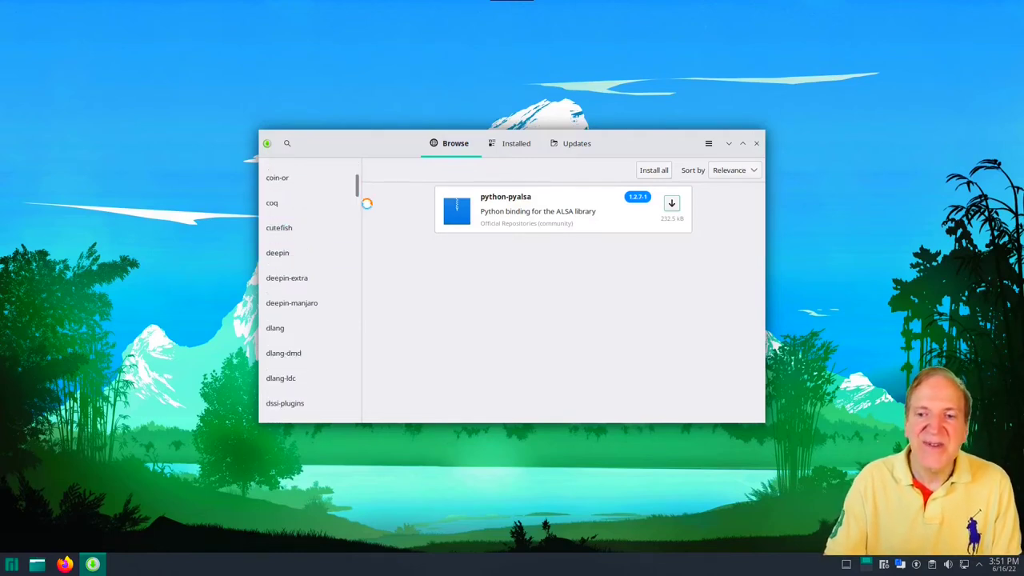
click(293, 228)
click(275, 254)
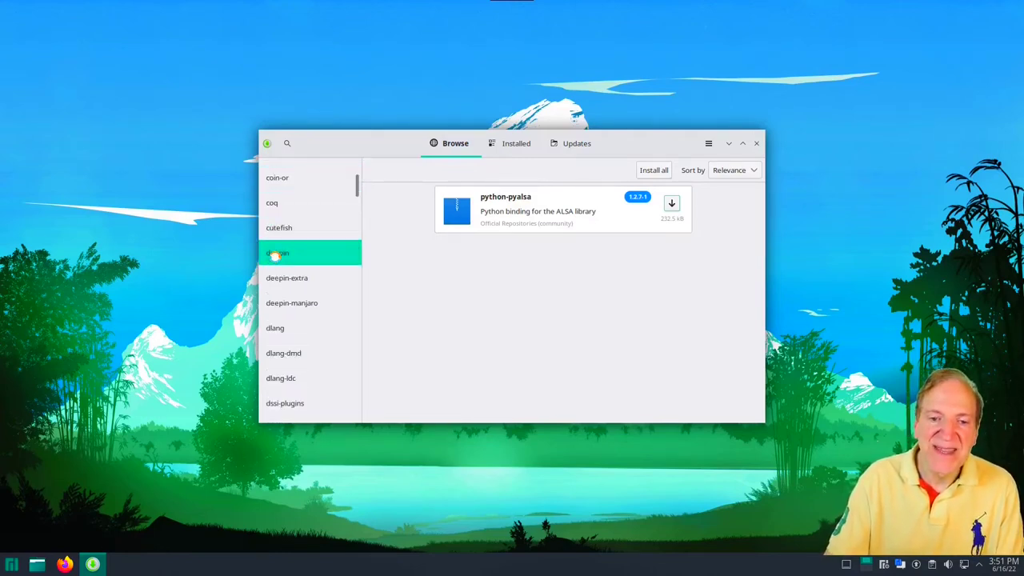
click(296, 278)
scroll(296, 278, down, 3)
click(297, 279)
scroll(299, 279, down, 2)
scroll(299, 279, down, 1)
click(300, 279)
scroll(299, 280, down, 1)
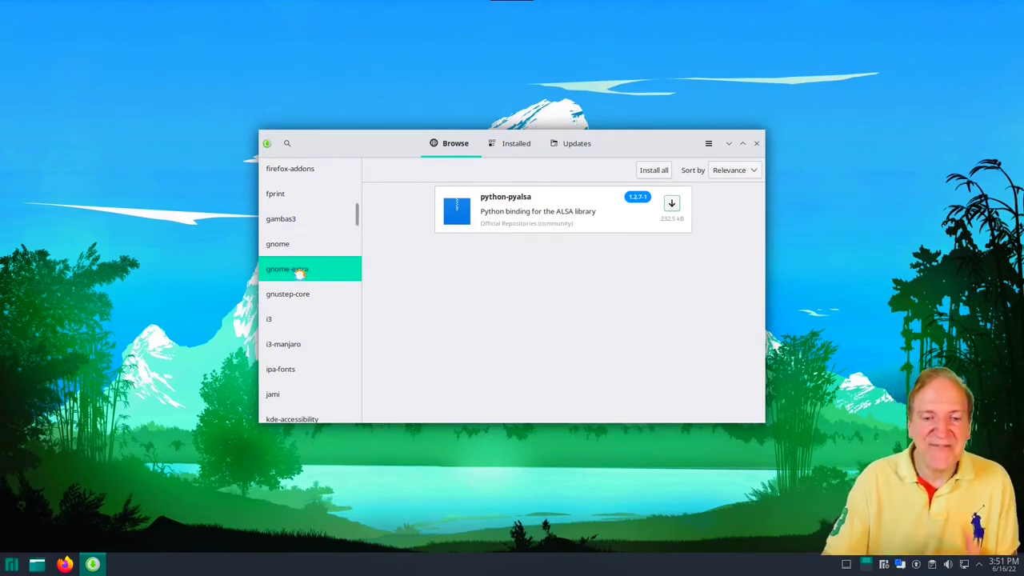
scroll(307, 344, down, 3)
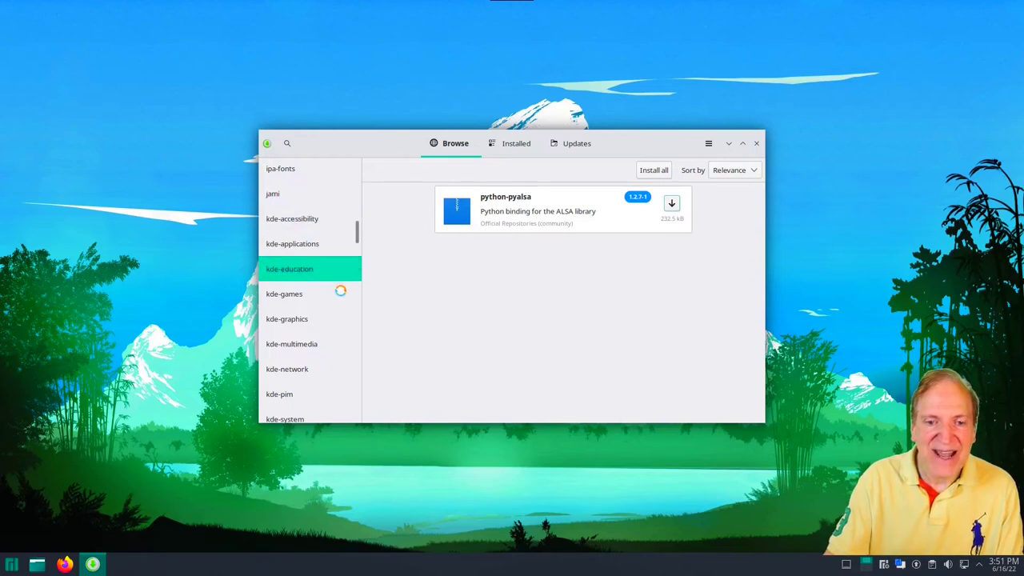
Step: Look through the package groups from kde-education down to the linux extramodules groups and return to the start of the list
scroll(319, 328, down, 3)
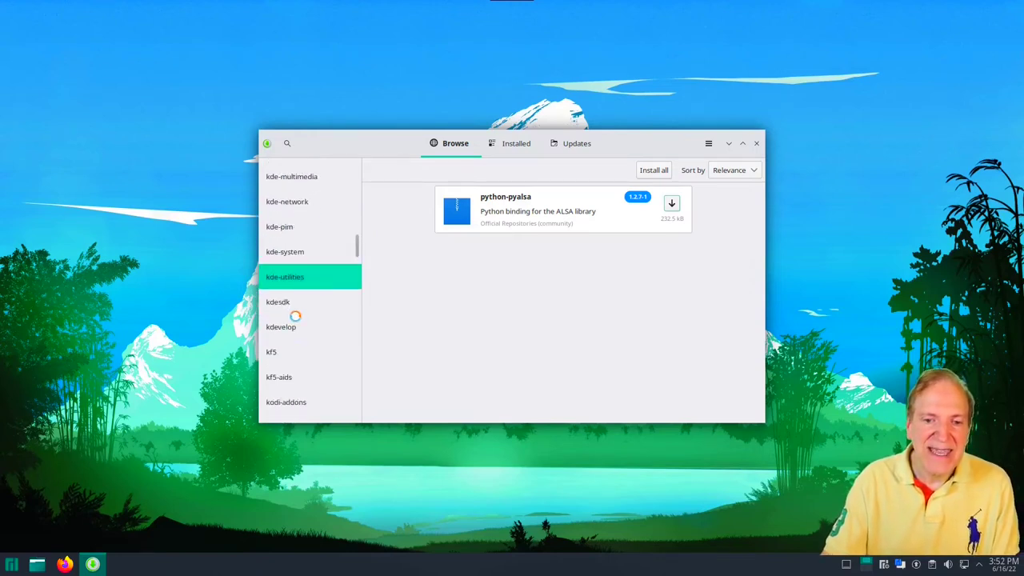
scroll(311, 334, down, 1)
scroll(311, 334, down, 5)
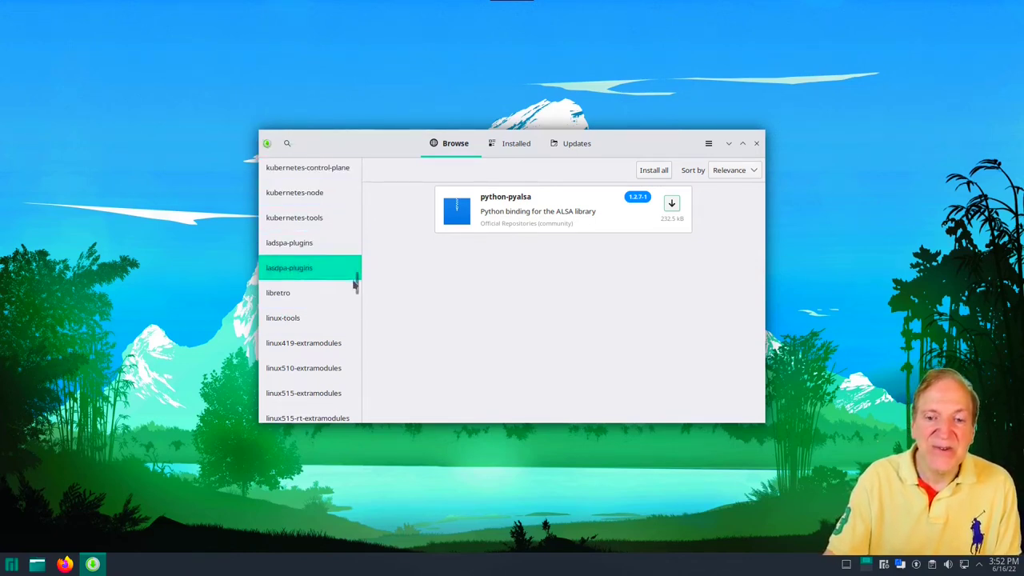
scroll(357, 168, up, 7)
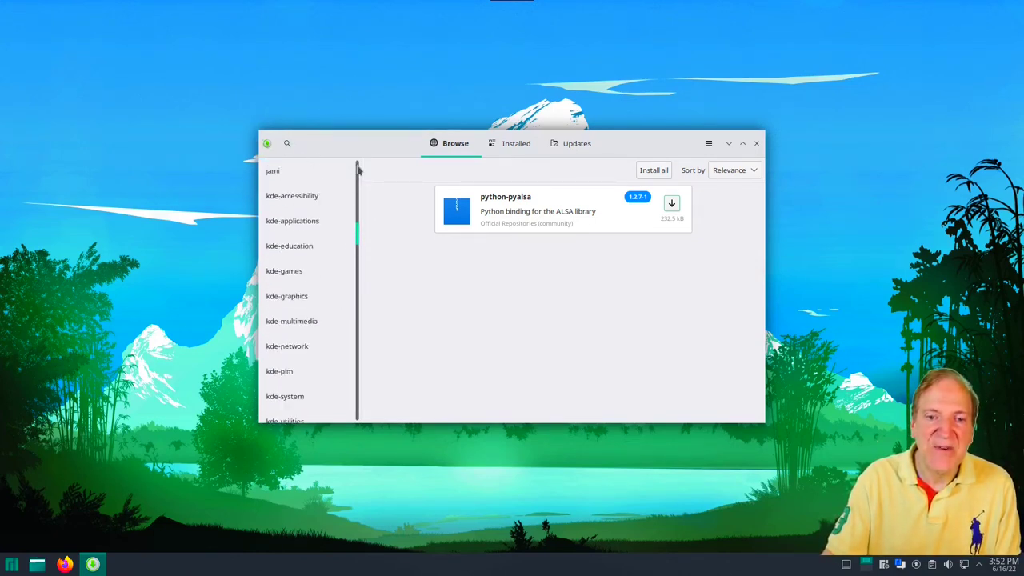
drag(359, 222, 359, 161)
Step: Look through the core, extra, community and multilib repositories, and close Add/Remove Software
click(270, 170)
click(270, 225)
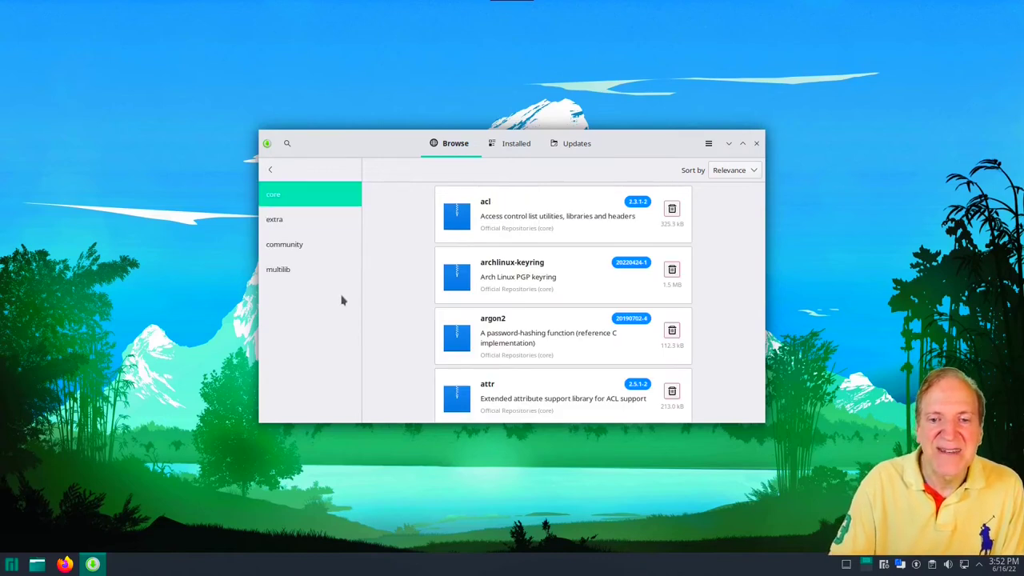
click(286, 228)
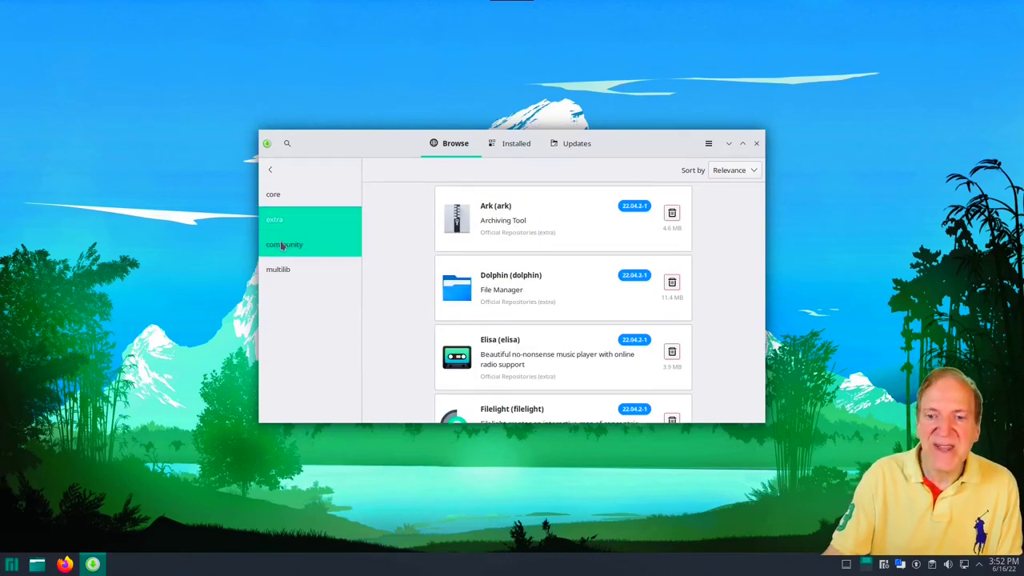
click(281, 246)
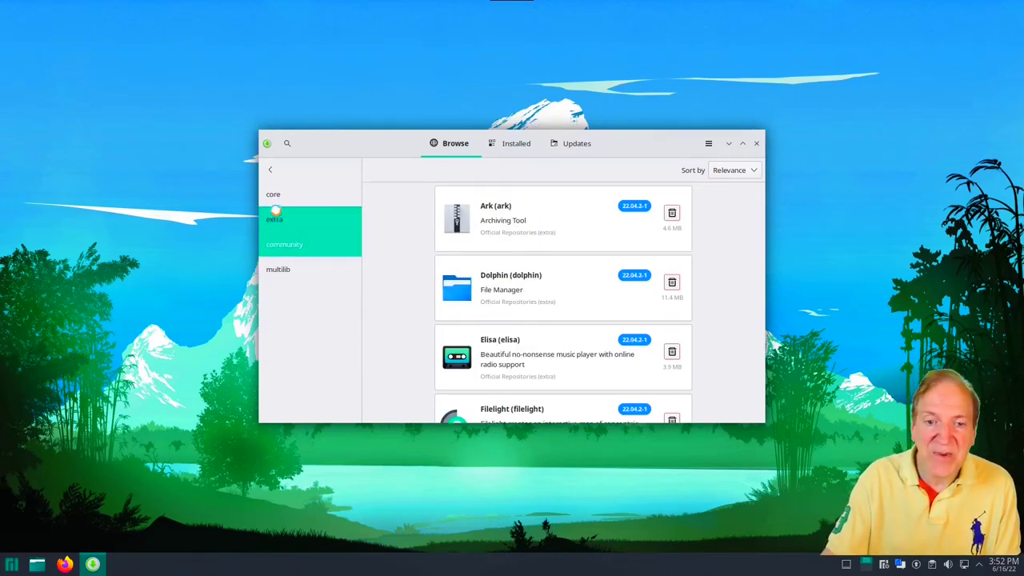
click(279, 196)
click(285, 227)
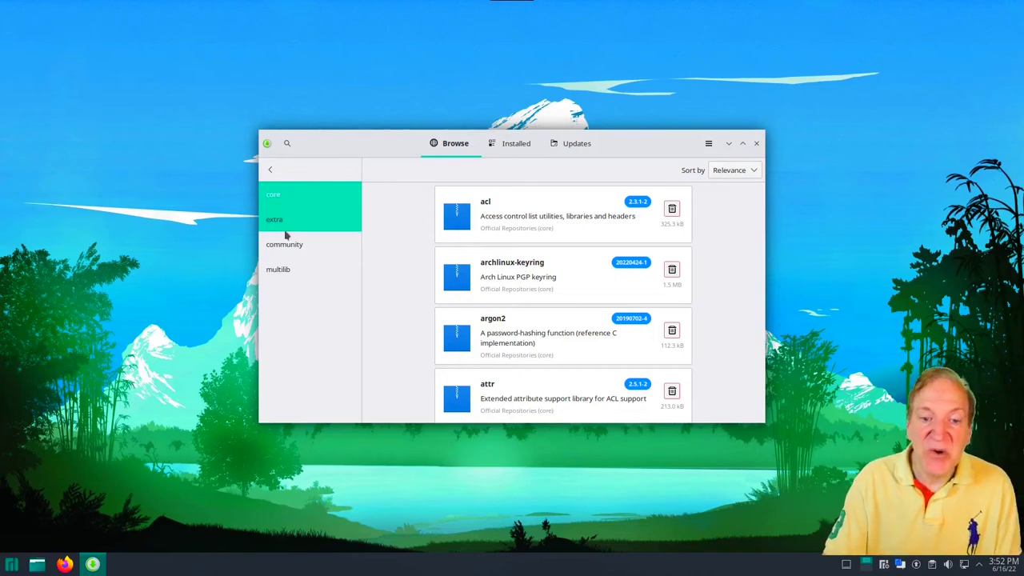
click(292, 246)
click(290, 267)
click(291, 242)
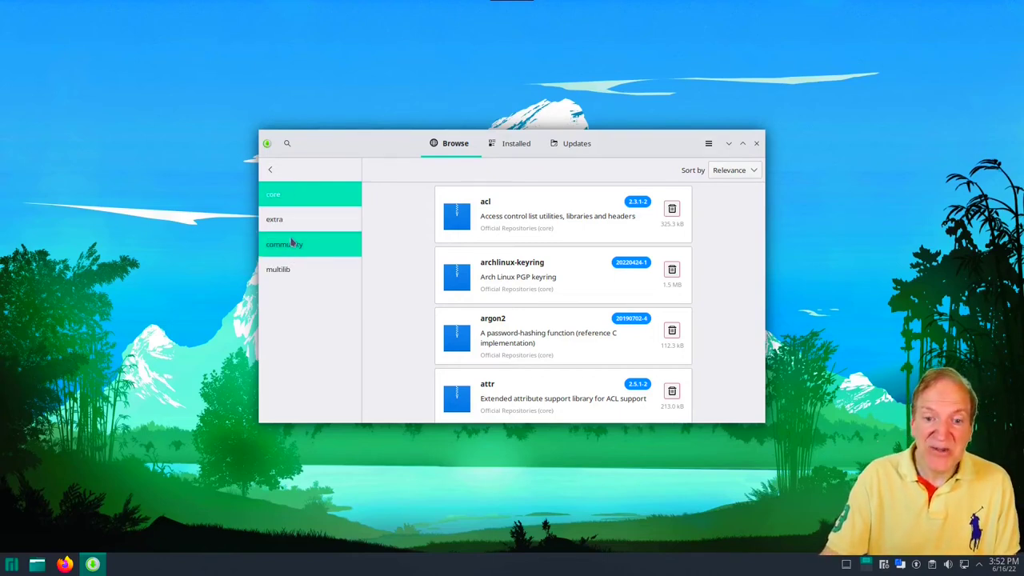
click(297, 224)
click(276, 172)
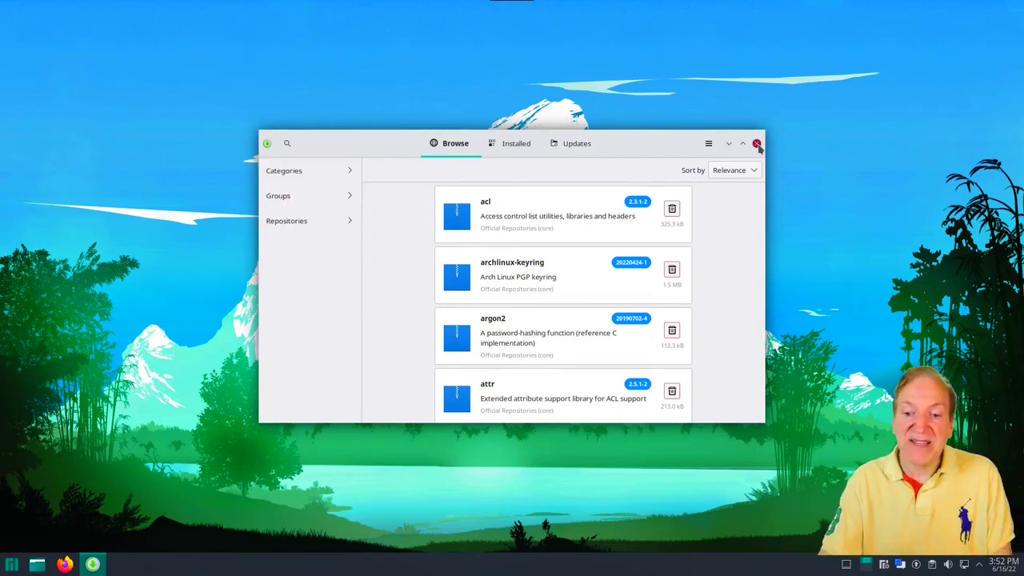
click(756, 144)
Step: Switch to the Dolphin file manager at the Home folder, widen its window and reposition it on the desktop
click(37, 564)
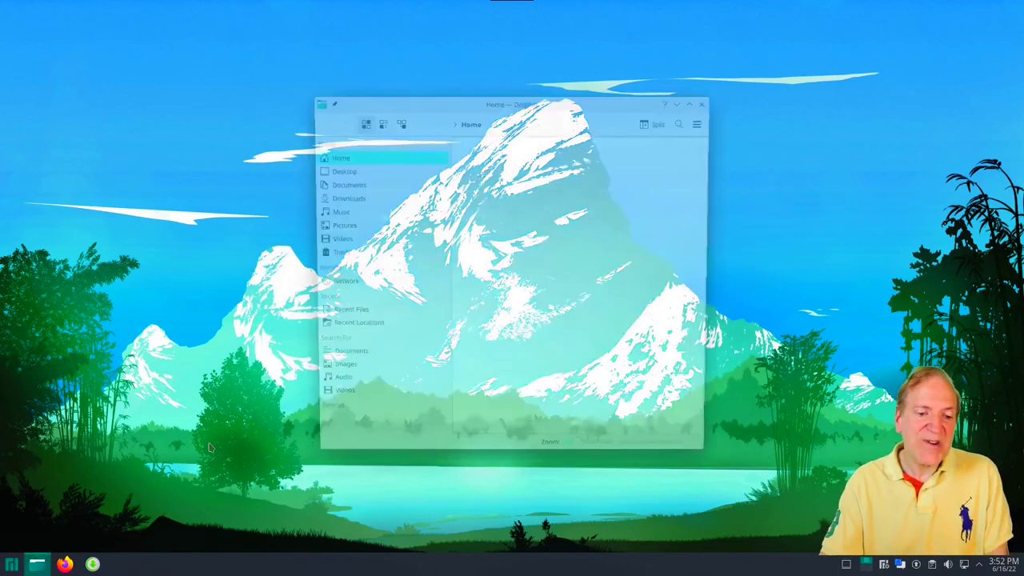
drag(524, 124, 382, 66)
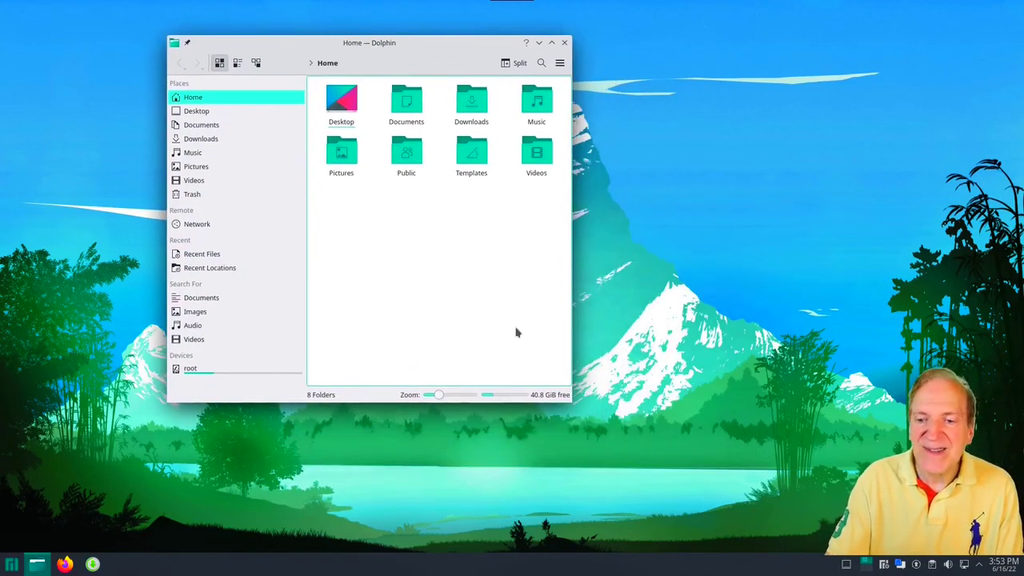
drag(570, 402, 802, 392)
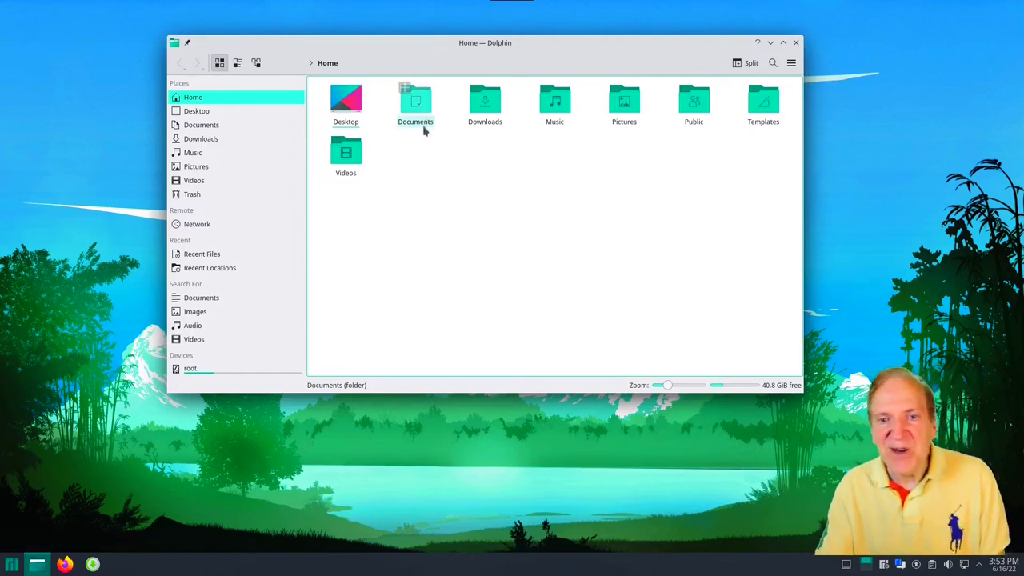
drag(455, 61, 438, 76)
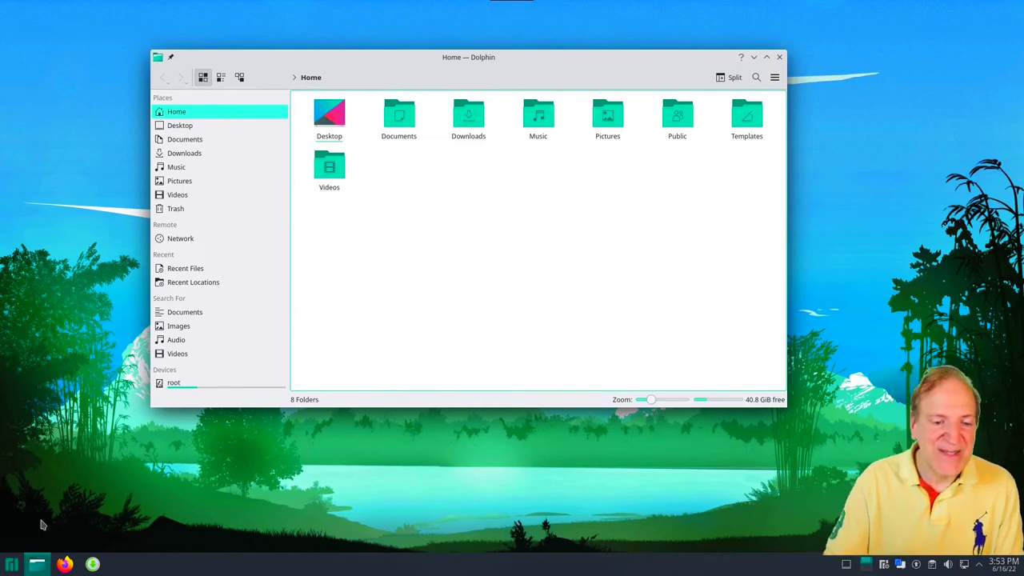
Step: Switch to System Settings, arrange its window so the Dolphin window is also visible, and apply the Dark theme
click(12, 563)
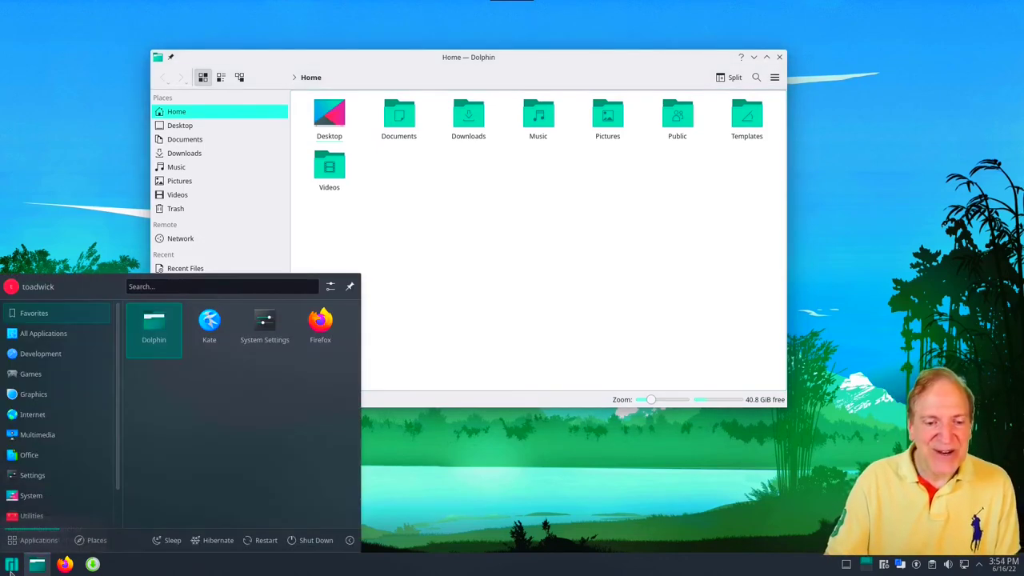
click(271, 327)
drag(458, 61, 322, 27)
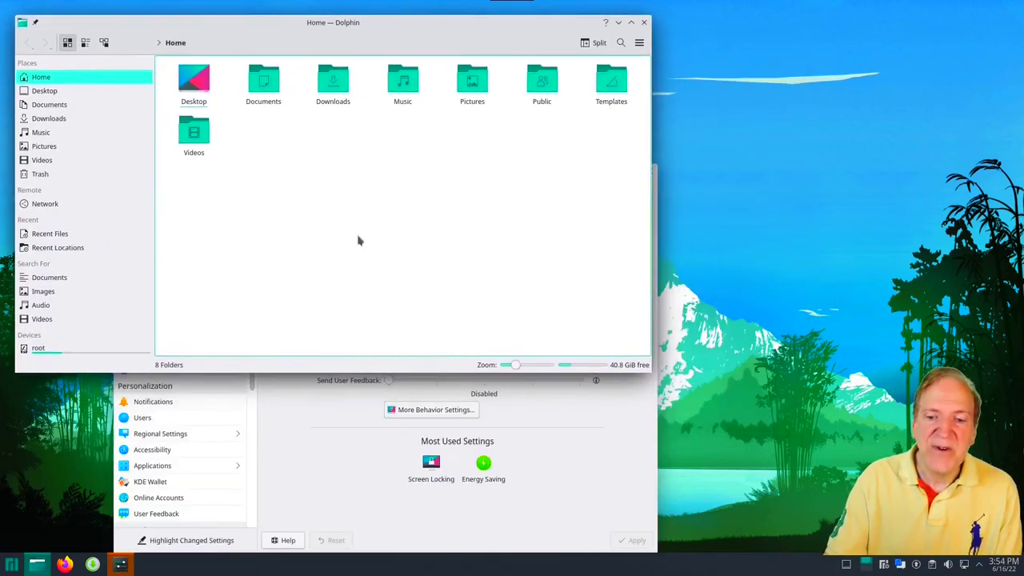
click(565, 493)
drag(415, 170, 711, 107)
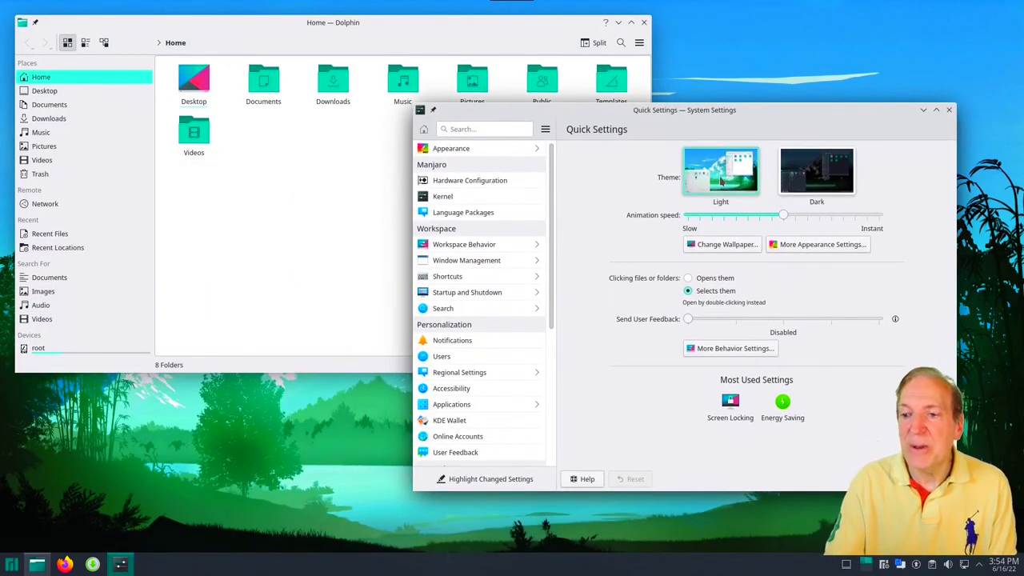
click(819, 172)
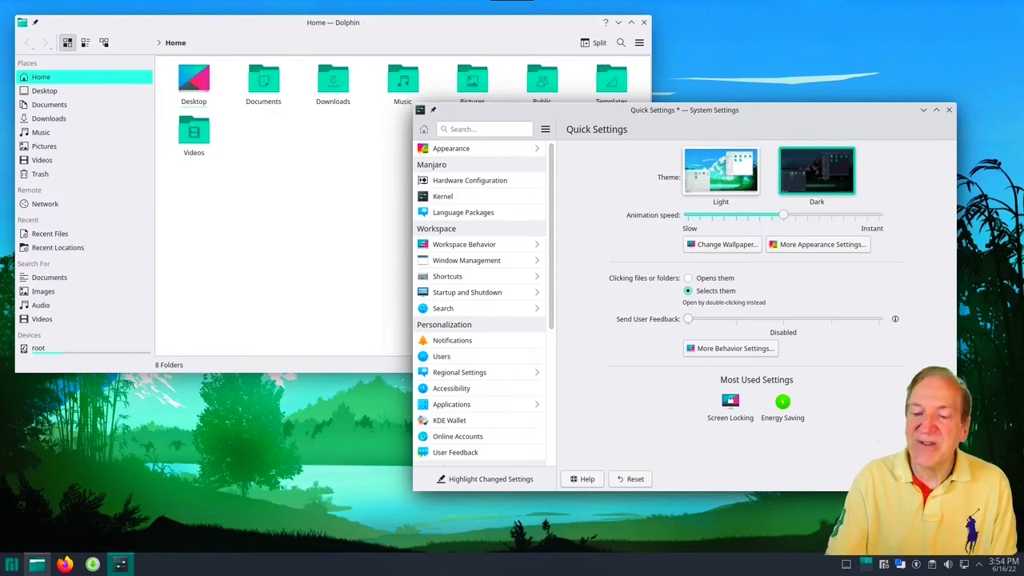
click(923, 478)
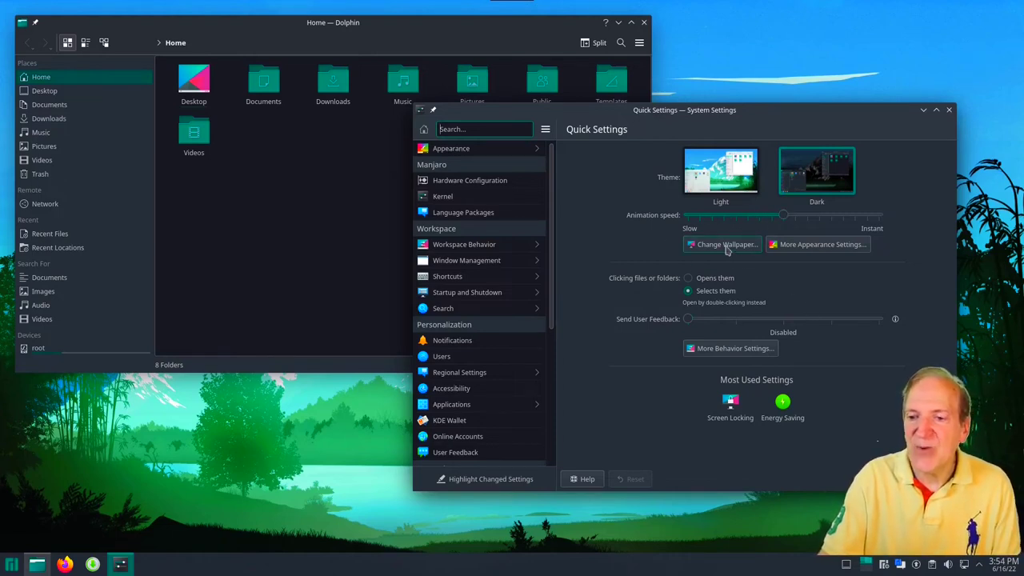
Step: Open the desktop wallpaper settings from the quick settings and apply the Bamboo at Night wallpaper
right_click(237, 437)
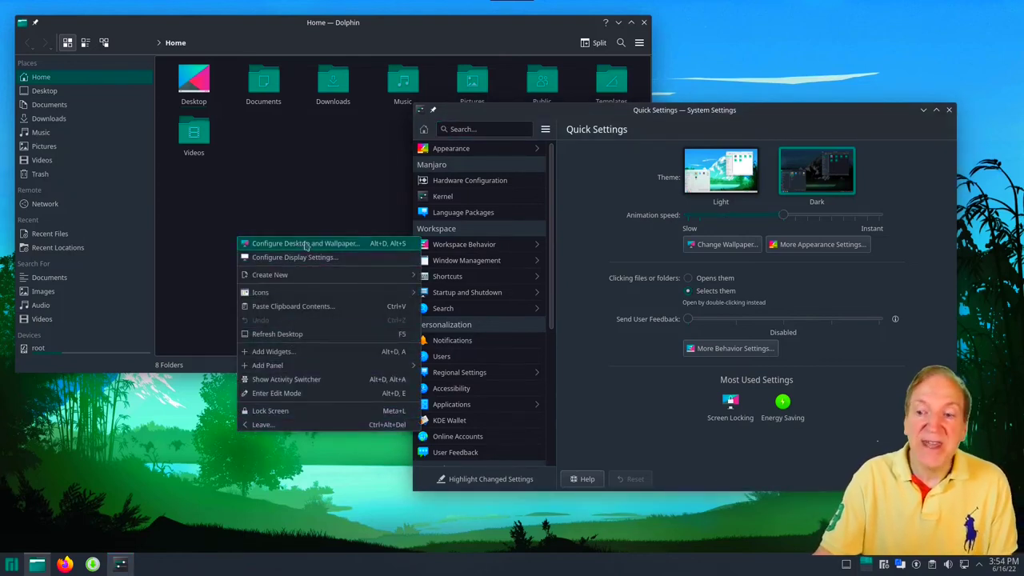
click(620, 233)
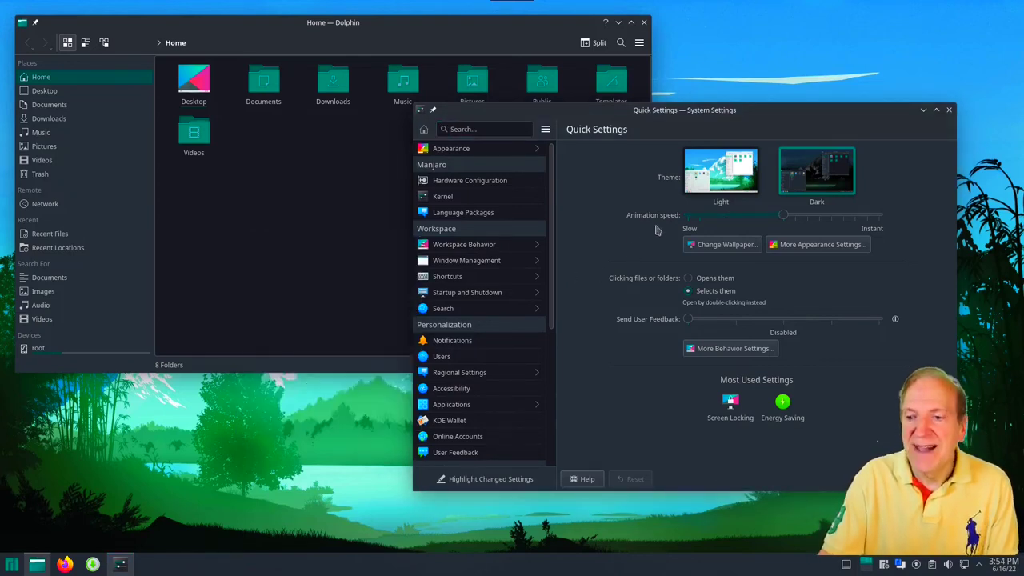
click(712, 247)
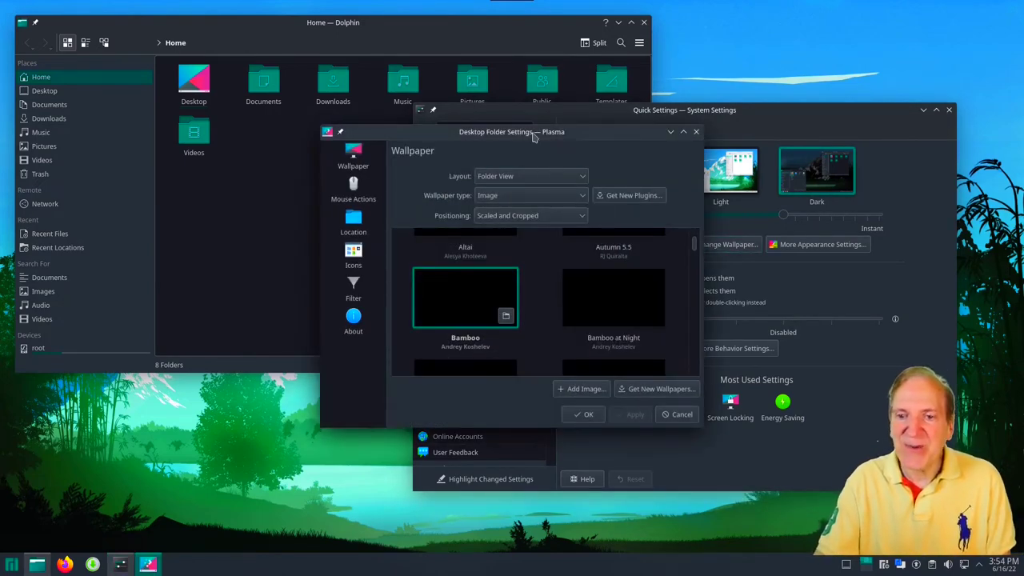
drag(533, 137, 439, 89)
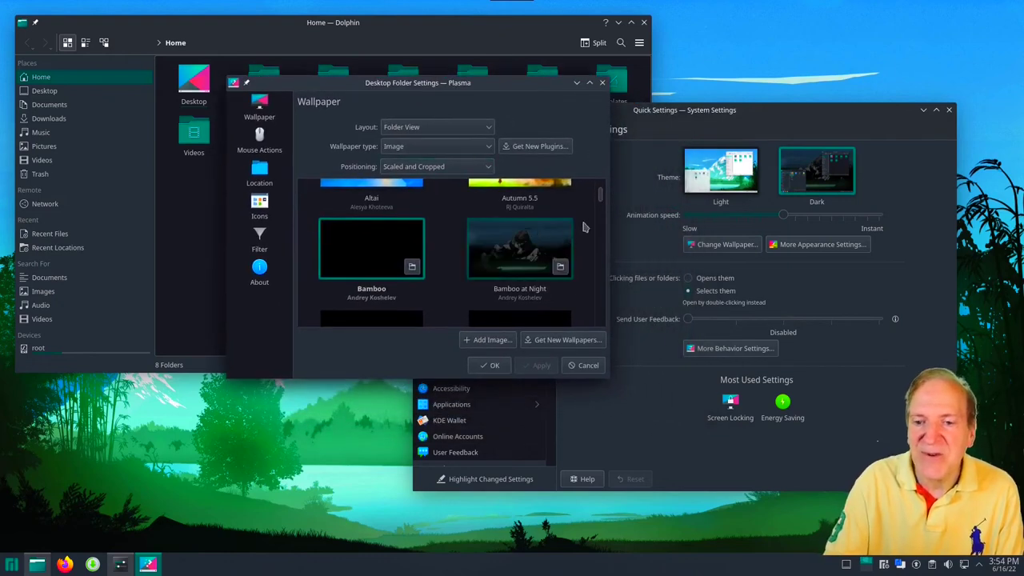
scroll(582, 229, up, 1)
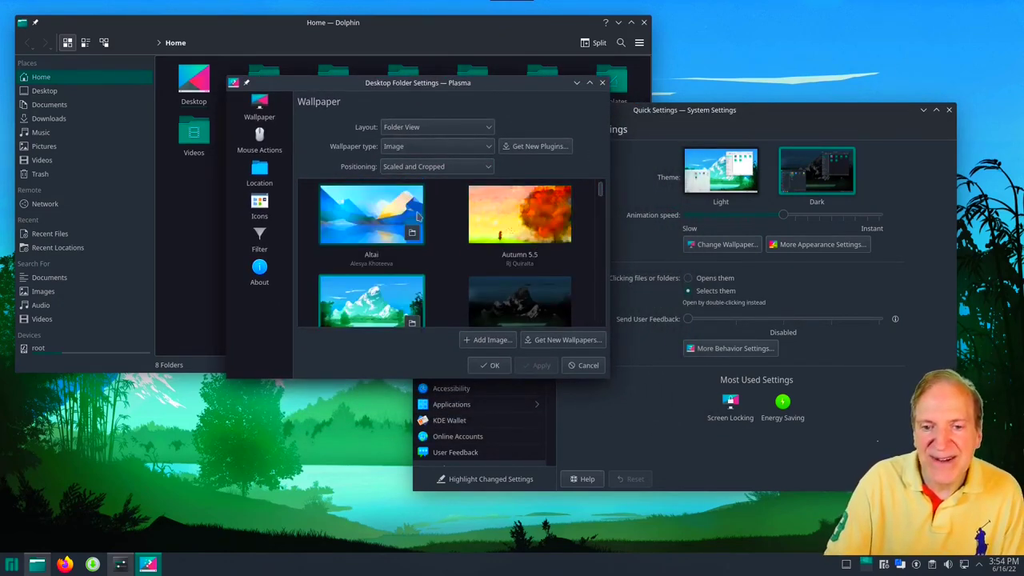
scroll(404, 257, down, 2)
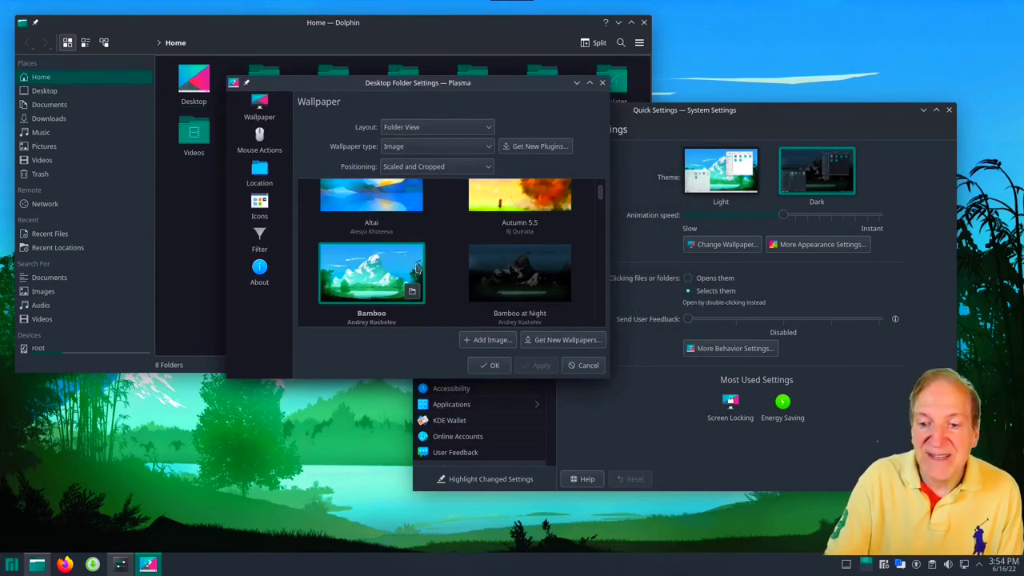
click(518, 245)
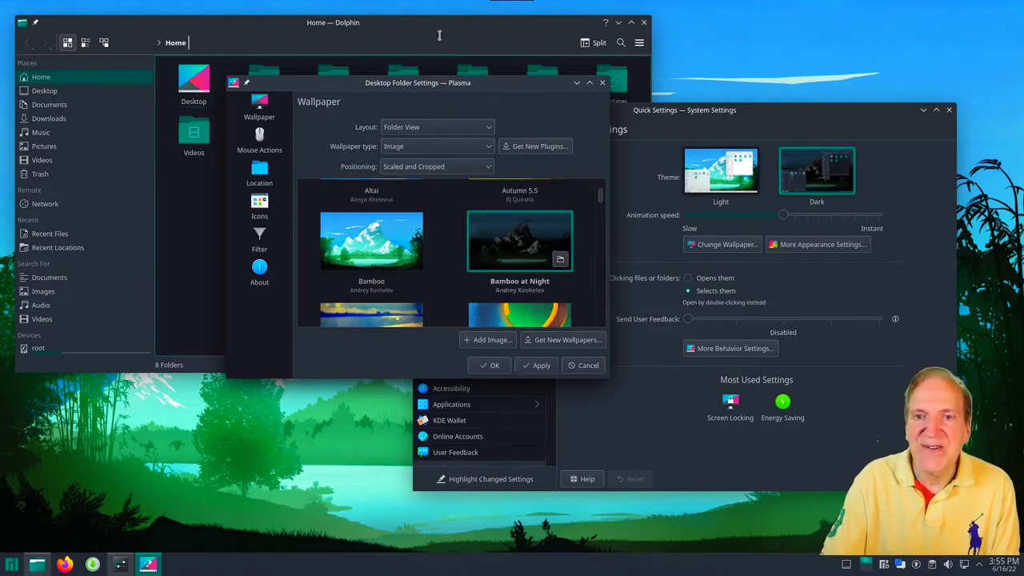
click(542, 366)
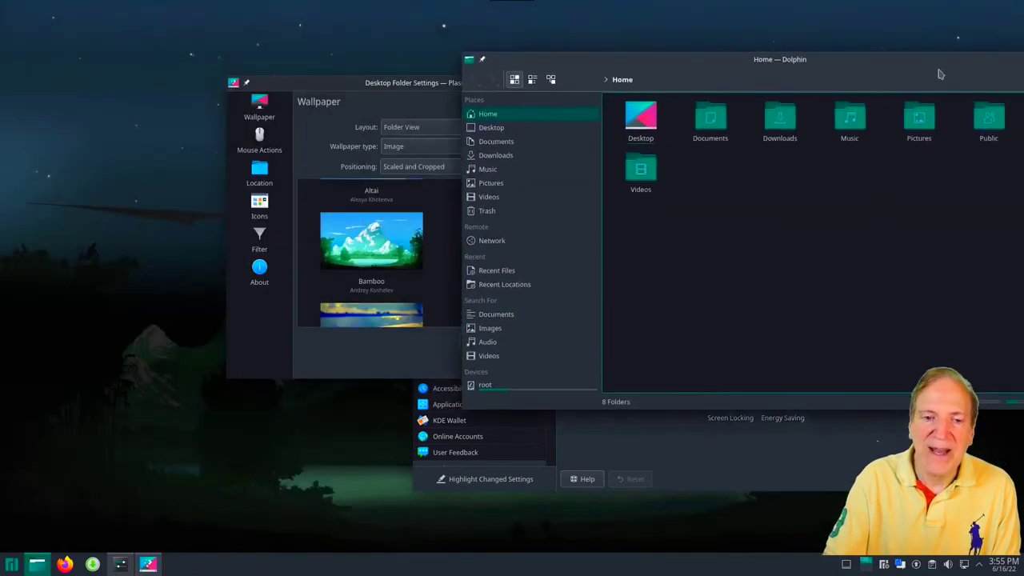
Step: Rearrange the open windows, then clear the desktop so that only the Desktop Folder Settings window shows over the wallpaper
drag(404, 82, 320, 48)
click(652, 73)
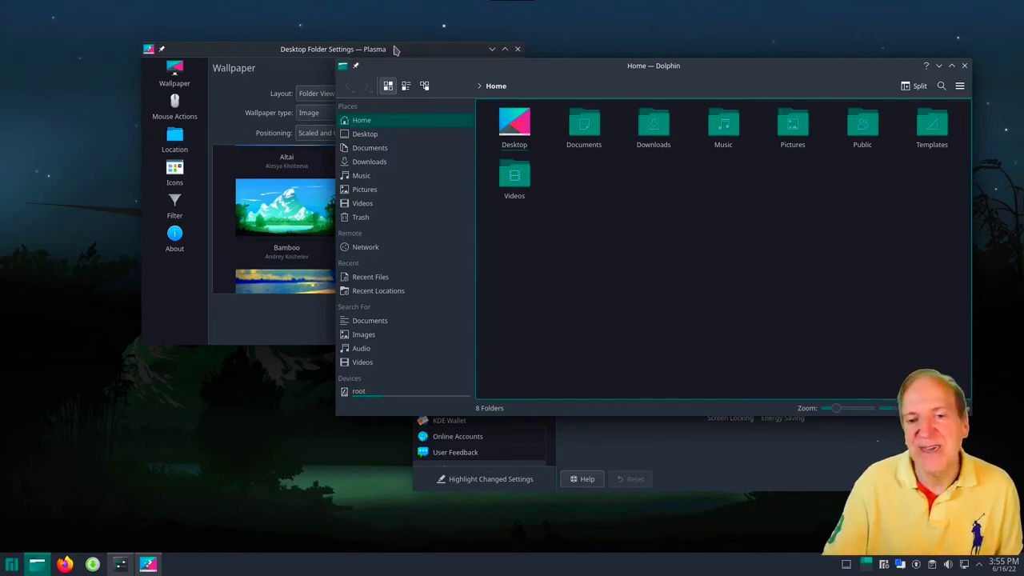
drag(476, 87, 425, 98)
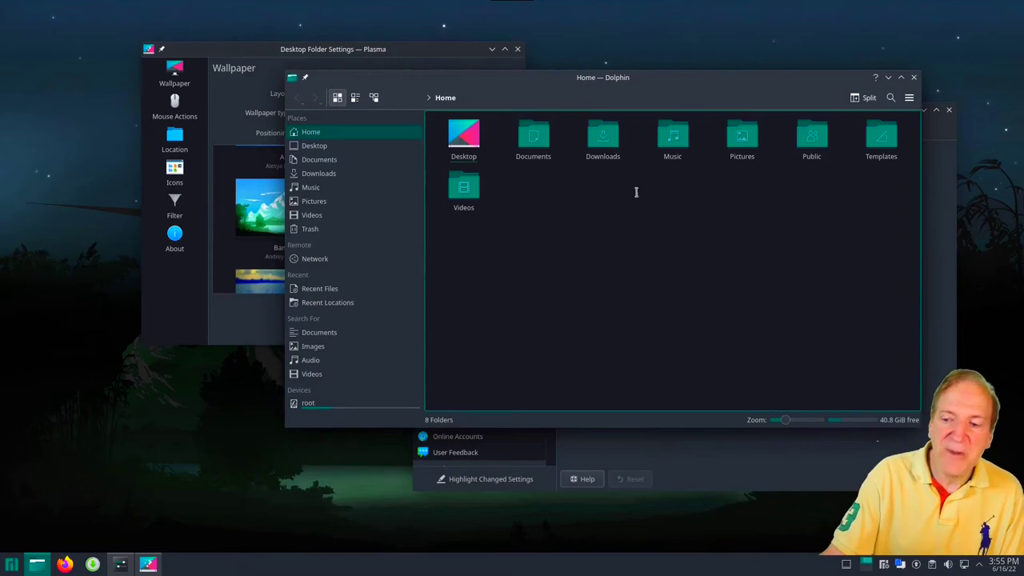
click(848, 566)
drag(406, 57, 503, 87)
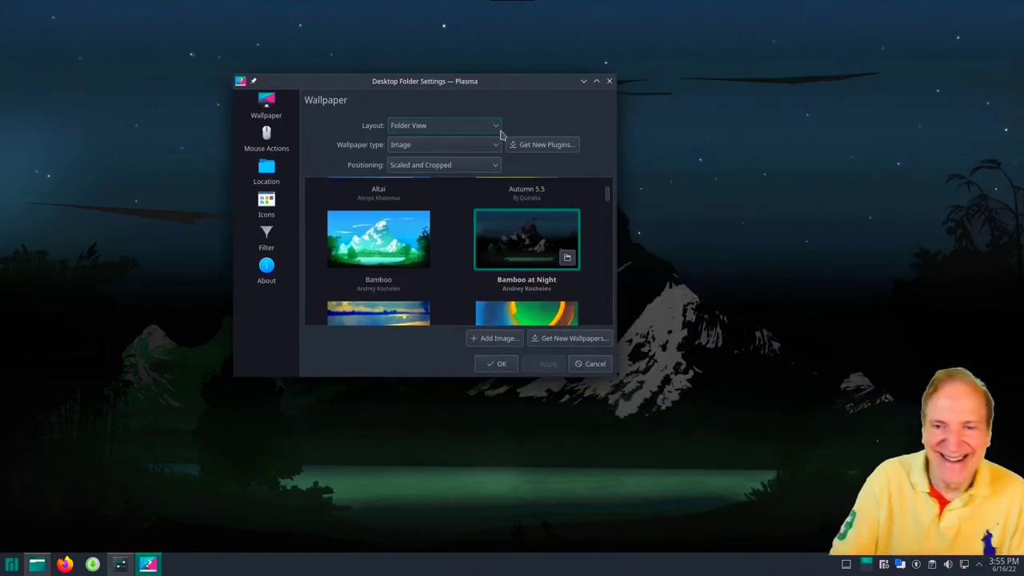
Step: Browse the other wallpapers, selecting Canopée, and apply the Bamboo wallpaper to the desktop
scroll(538, 248, down, 1)
click(537, 248)
scroll(531, 268, down, 3)
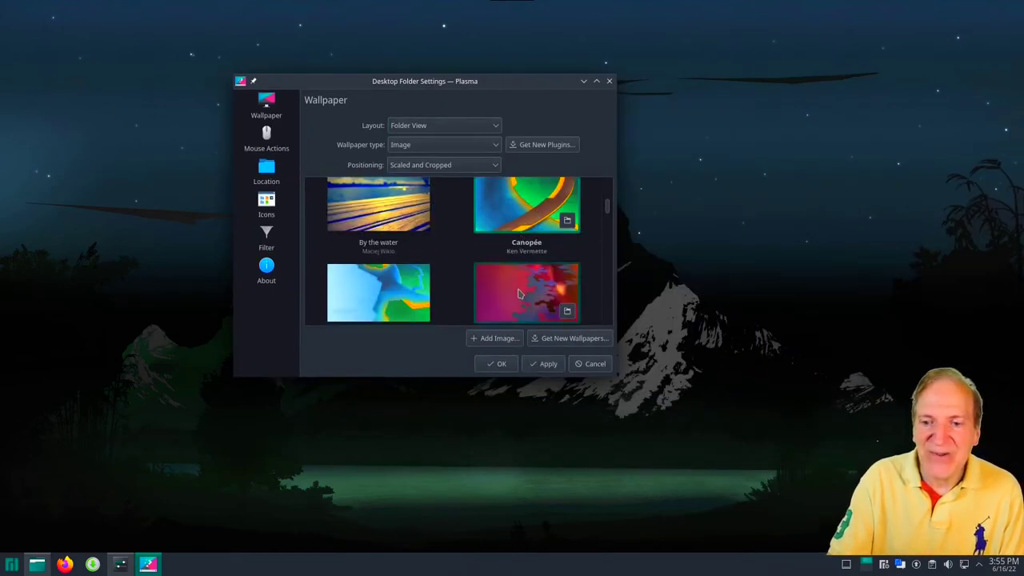
scroll(525, 286, down, 4)
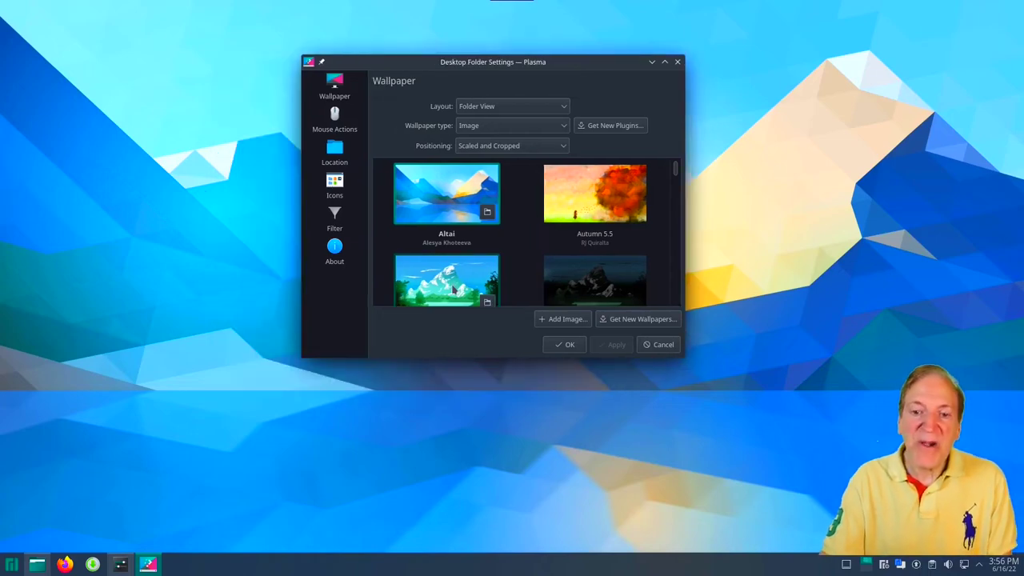
click(480, 276)
click(613, 345)
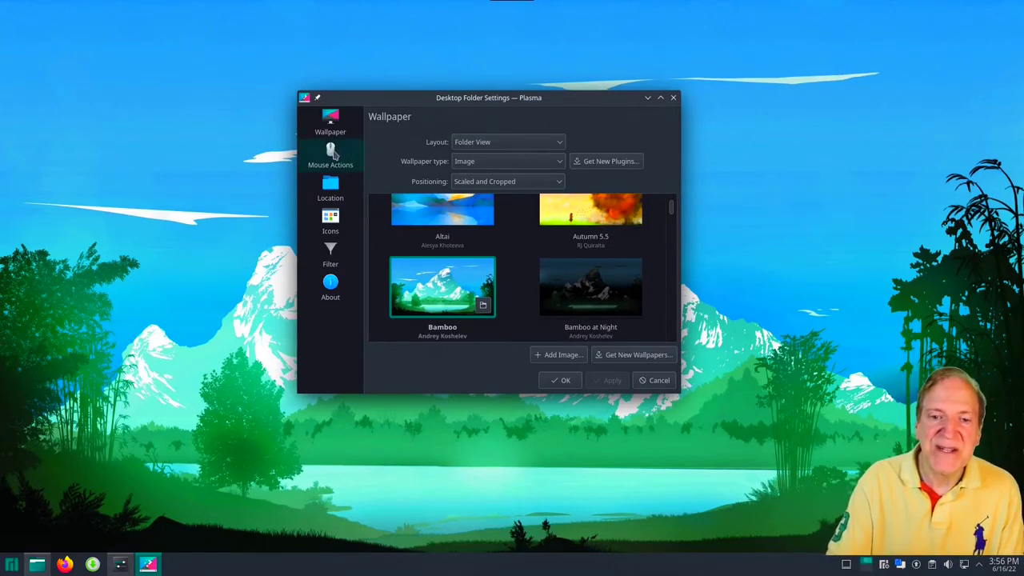
Step: Review the desktop folder's Location and Icons settings without changing them, and return to the bare desktop
click(331, 192)
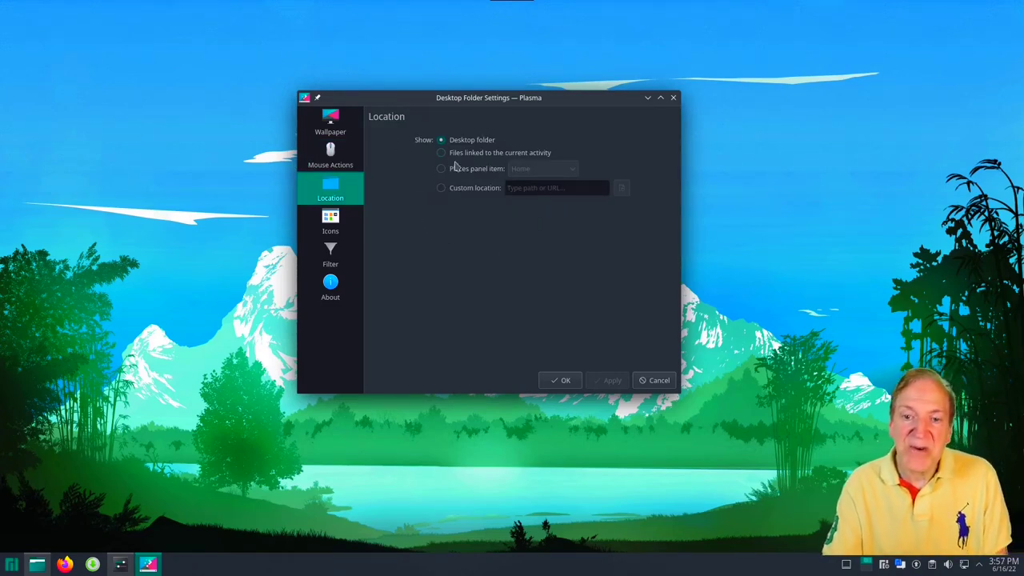
click(334, 224)
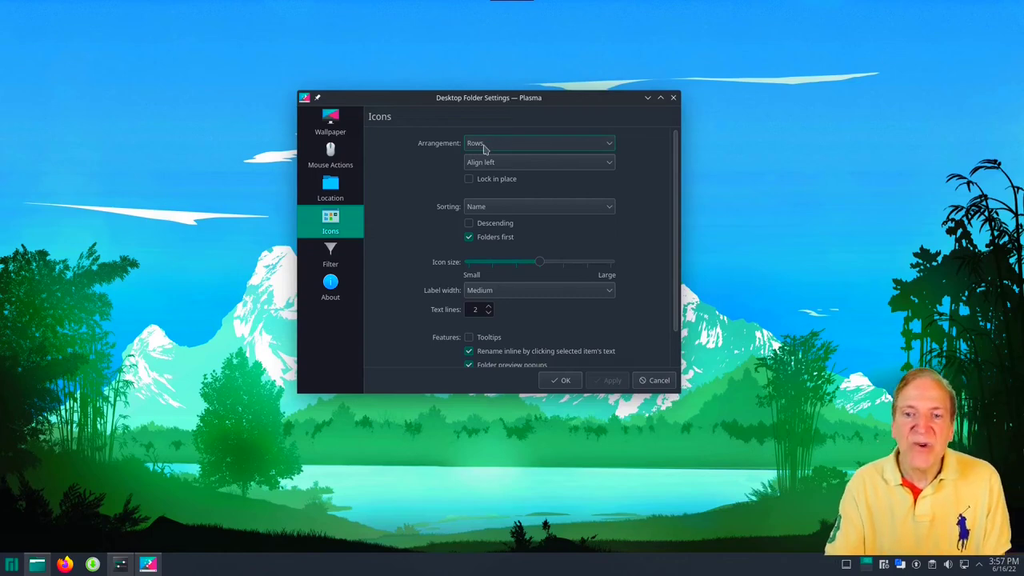
key(Escape)
drag(27, 34, 826, 96)
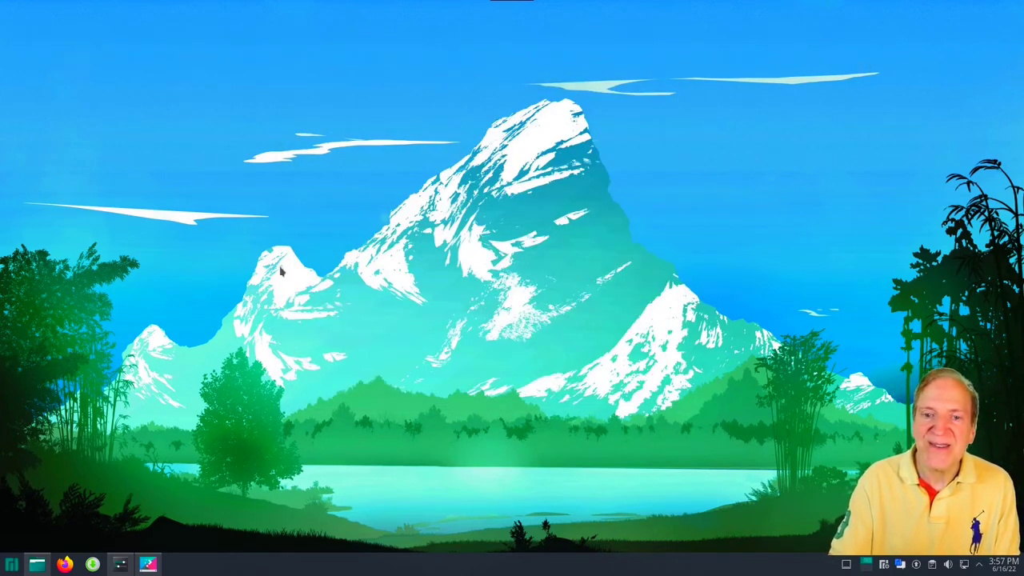
Step: Bring back the Desktop Folder Settings and review the desktop icon options for arrangement, sorting, size and features
key(alt+d)
key(alt+s)
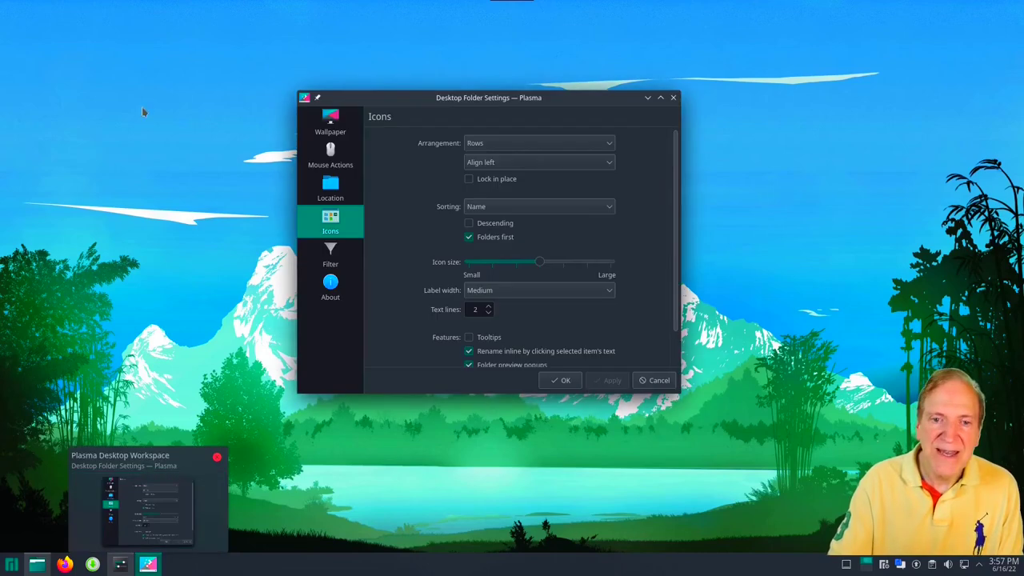
click(608, 145)
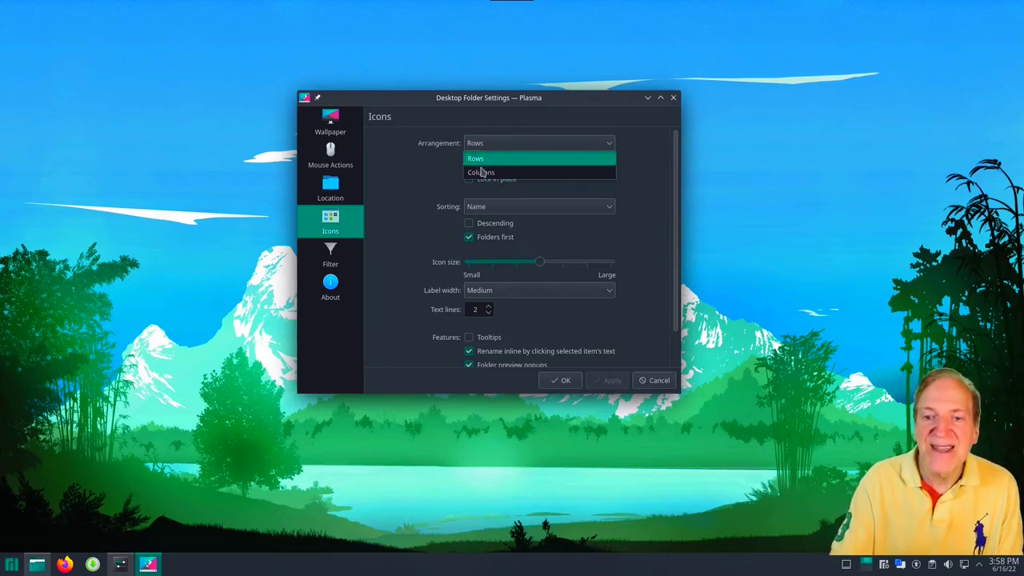
click(423, 168)
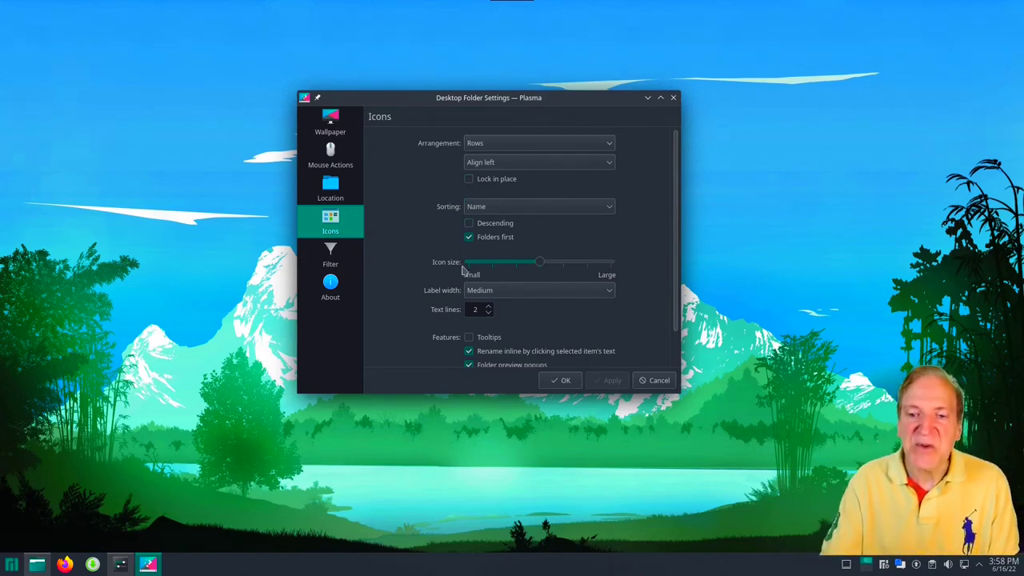
scroll(525, 304, down, 2)
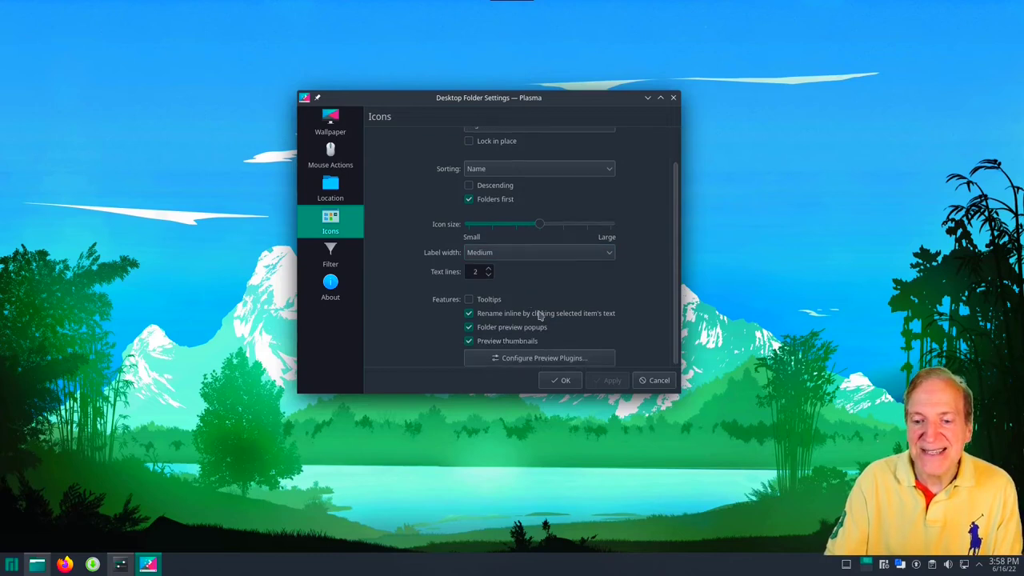
scroll(538, 308, up, 1)
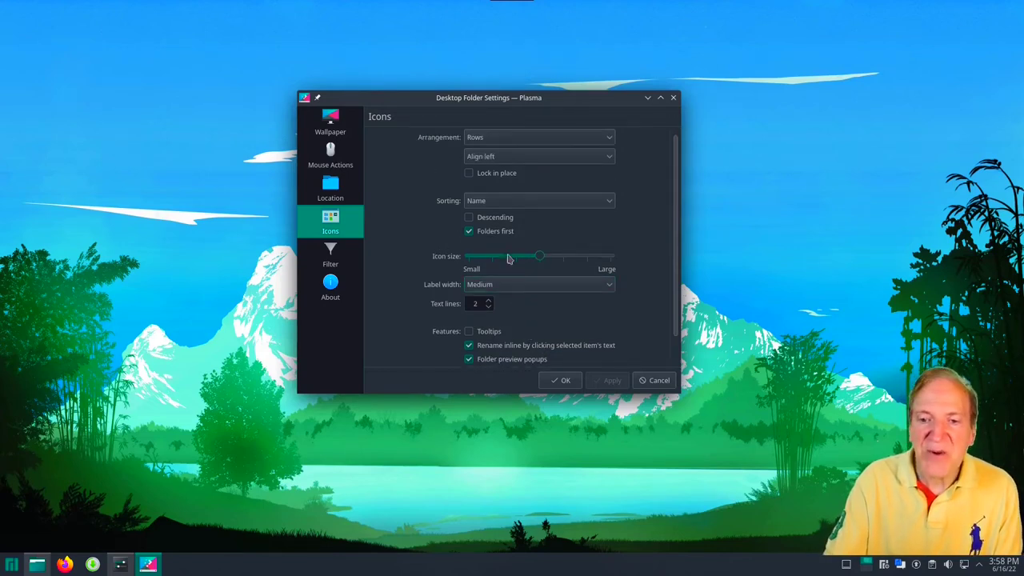
scroll(517, 237, up, 1)
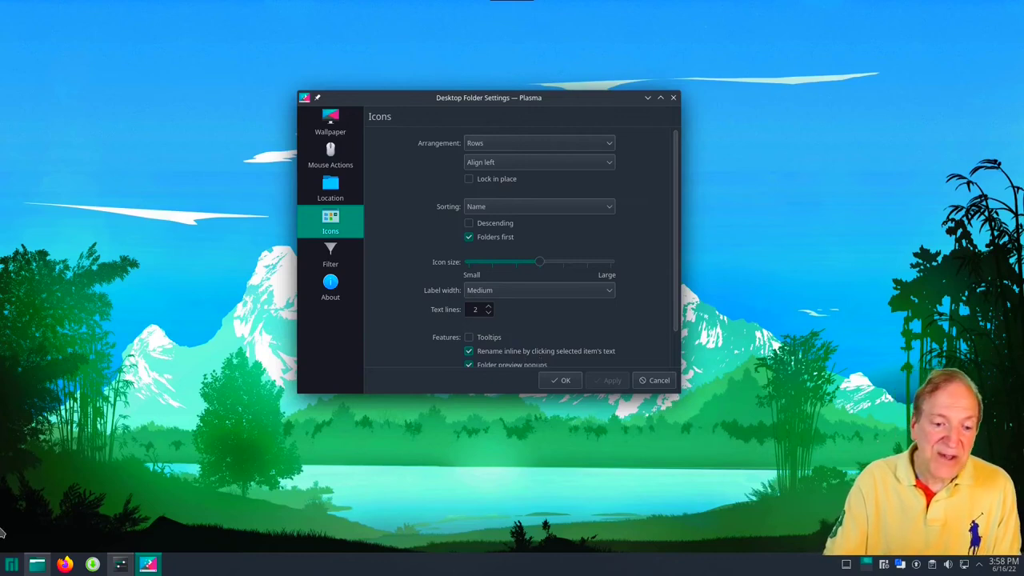
Step: Add Shotcut from the launcher's Multimedia category to the desktop
click(9, 565)
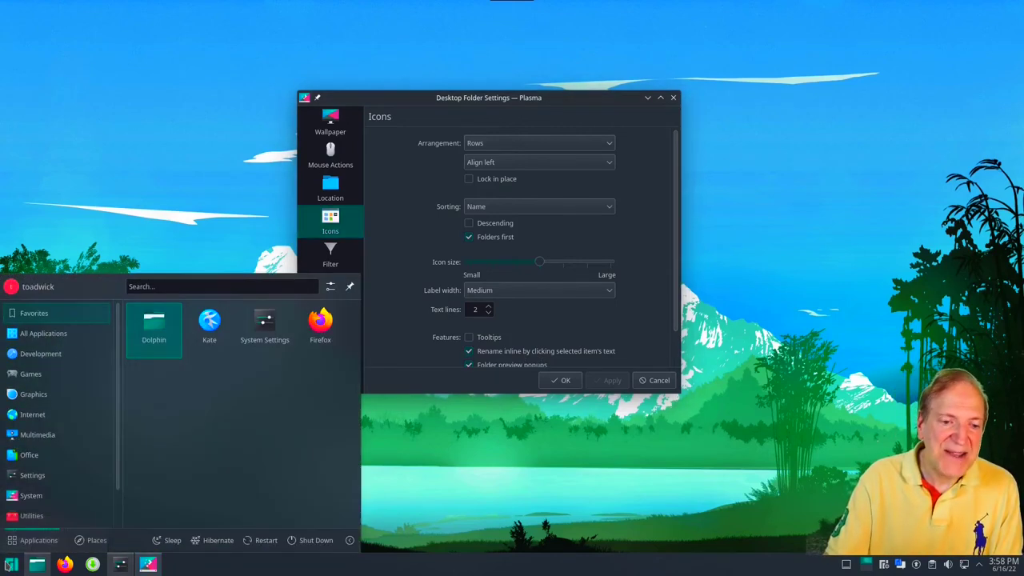
click(35, 435)
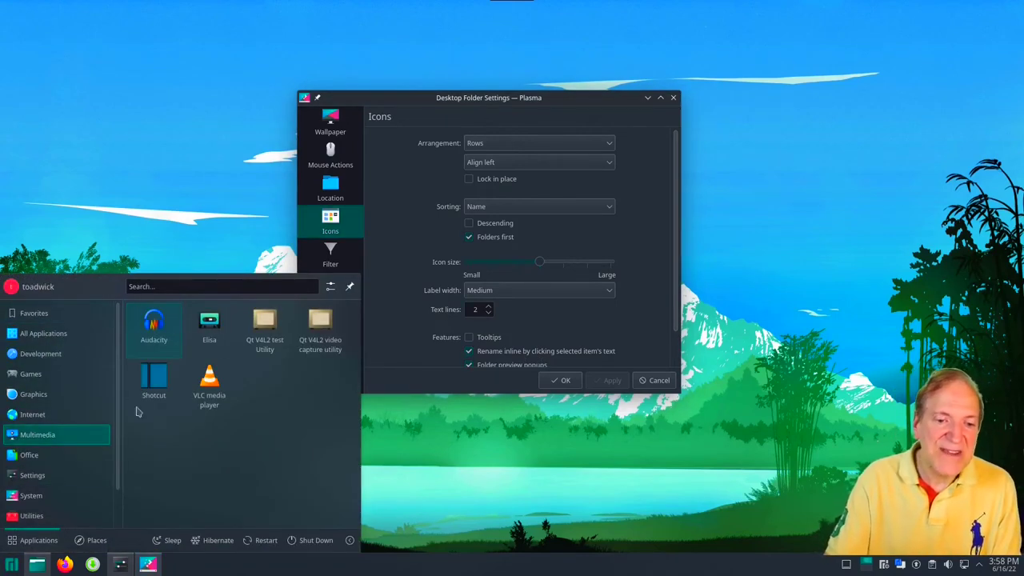
right_click(152, 385)
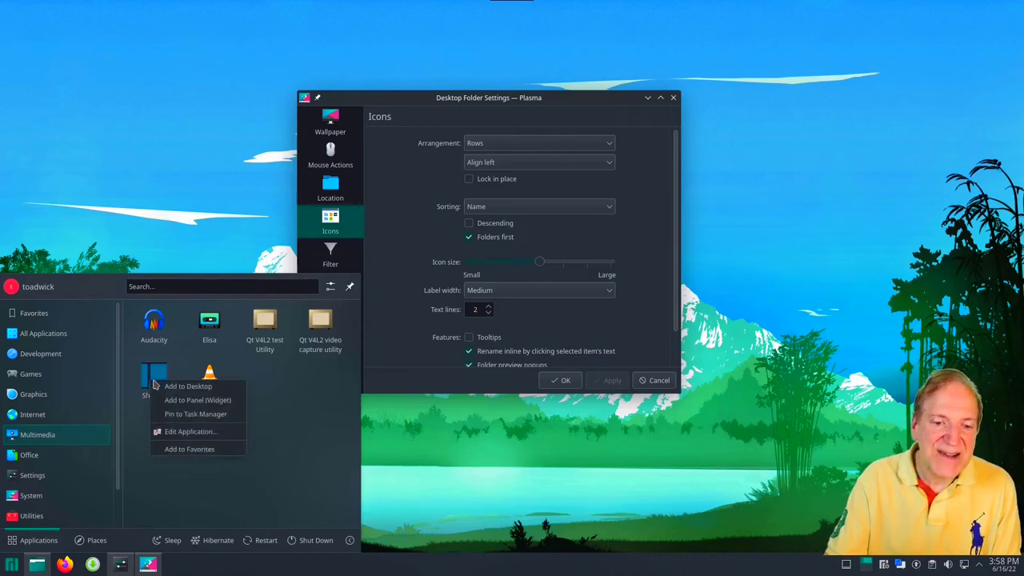
click(176, 387)
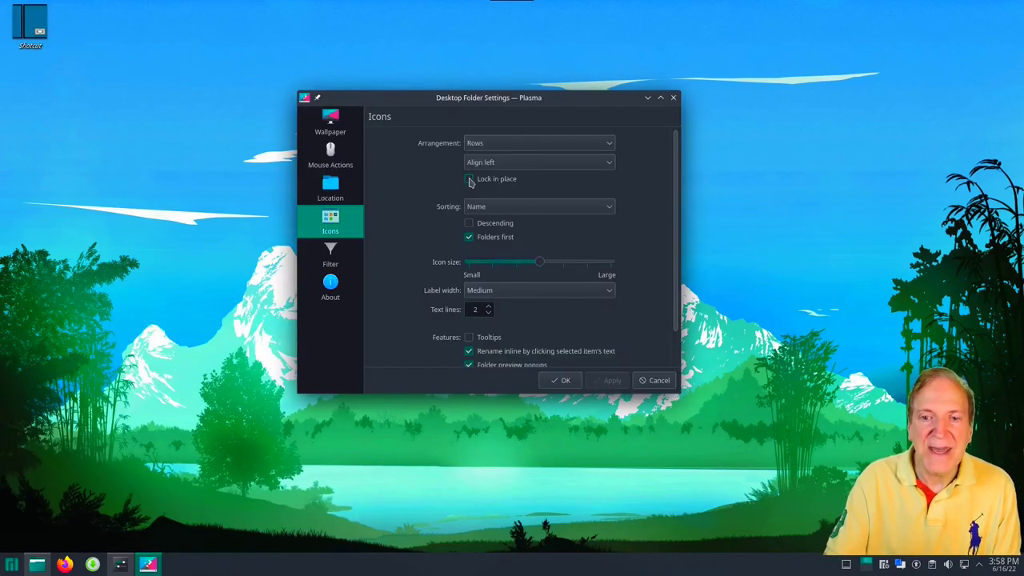
Step: Lock the desktop icons in place, apply the setting, and test it by trying to move the Shotcut icon
click(469, 179)
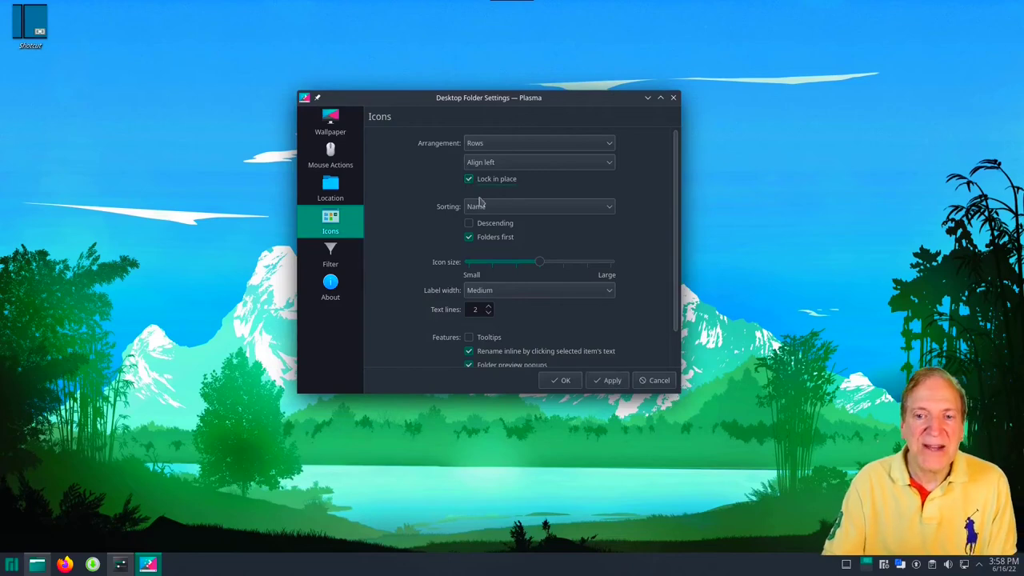
click(605, 381)
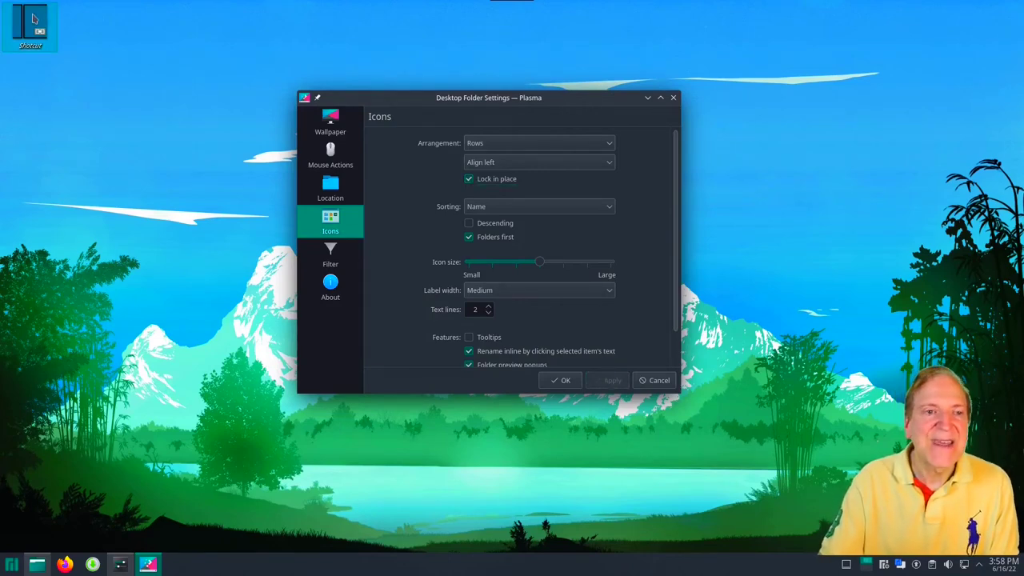
key(Escape)
drag(29, 26, 372, 112)
drag(32, 22, 306, 323)
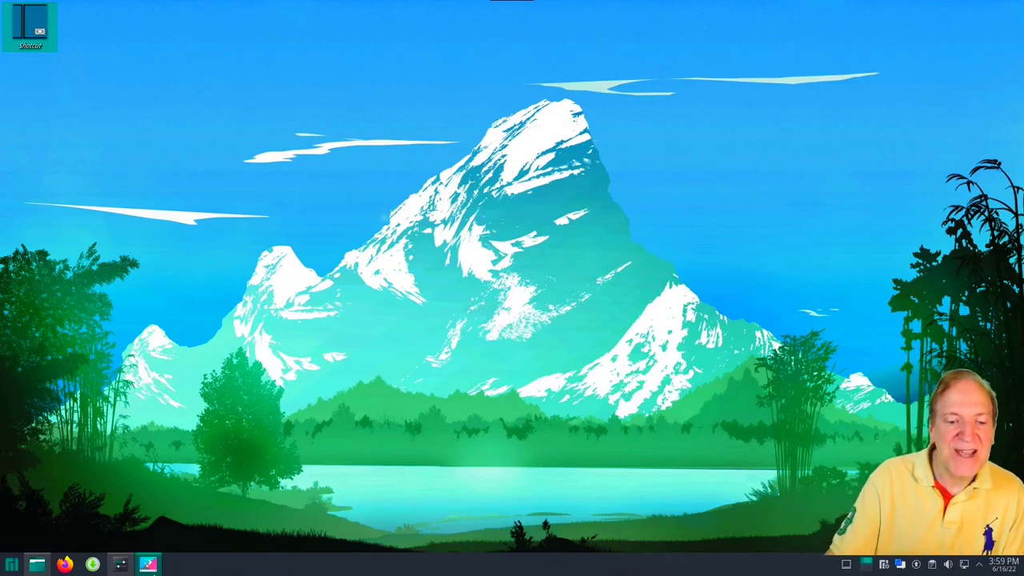
Step: Try smaller and larger desktop icon sizes, applying each, and return the icon size to the middle setting
click(148, 564)
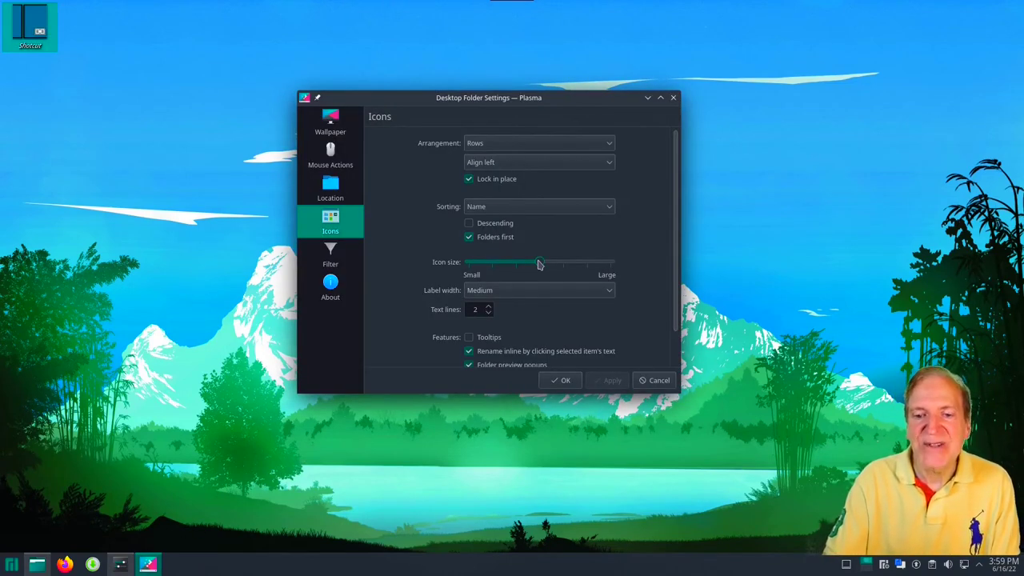
drag(540, 264, 515, 271)
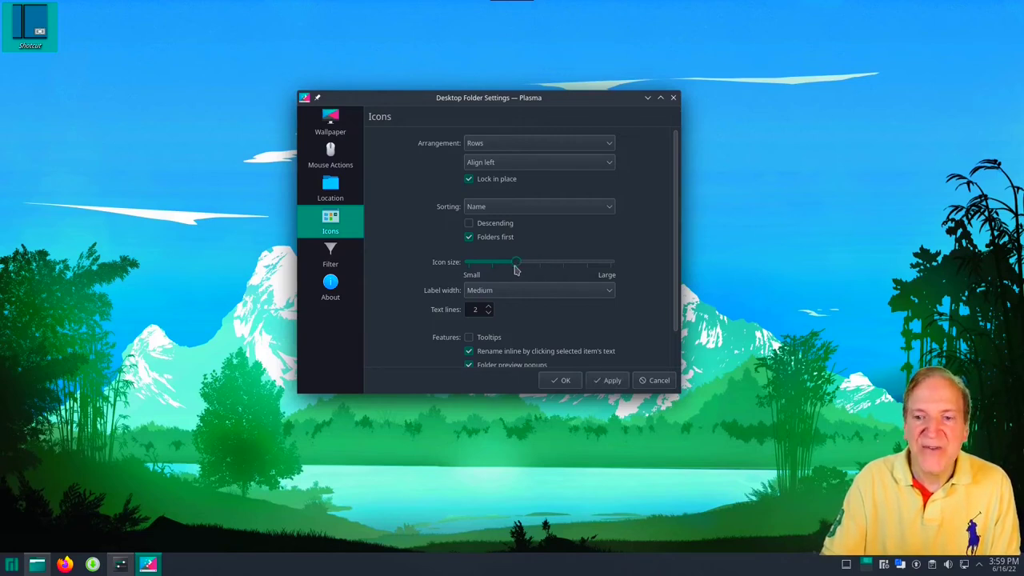
click(609, 380)
drag(515, 265, 469, 269)
click(610, 380)
drag(587, 267, 540, 262)
click(611, 380)
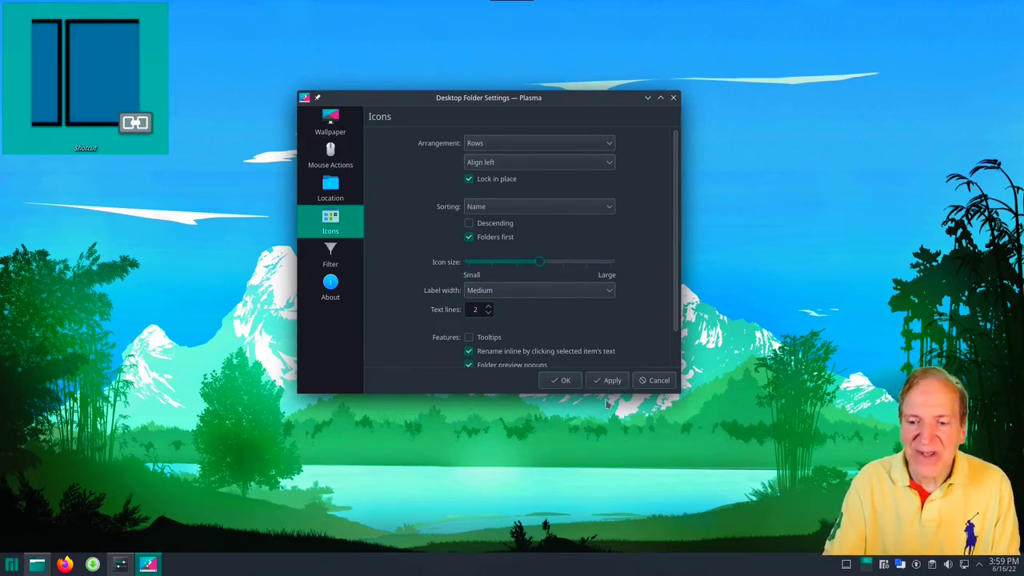
click(606, 381)
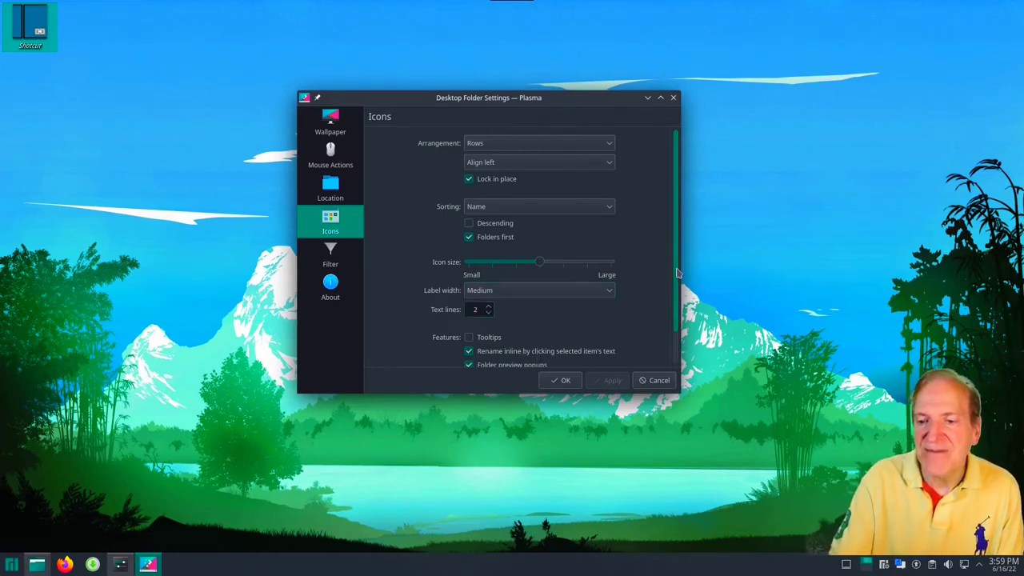
Step: Accept and close the Desktop Folder Settings, then bring System Settings in front of the file manager
scroll(482, 199, down, 1)
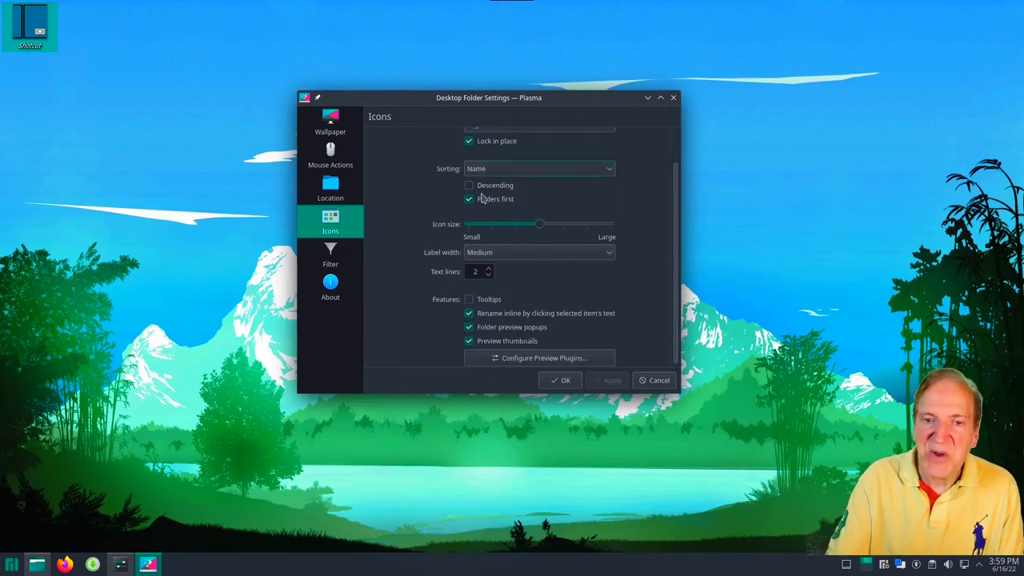
click(543, 377)
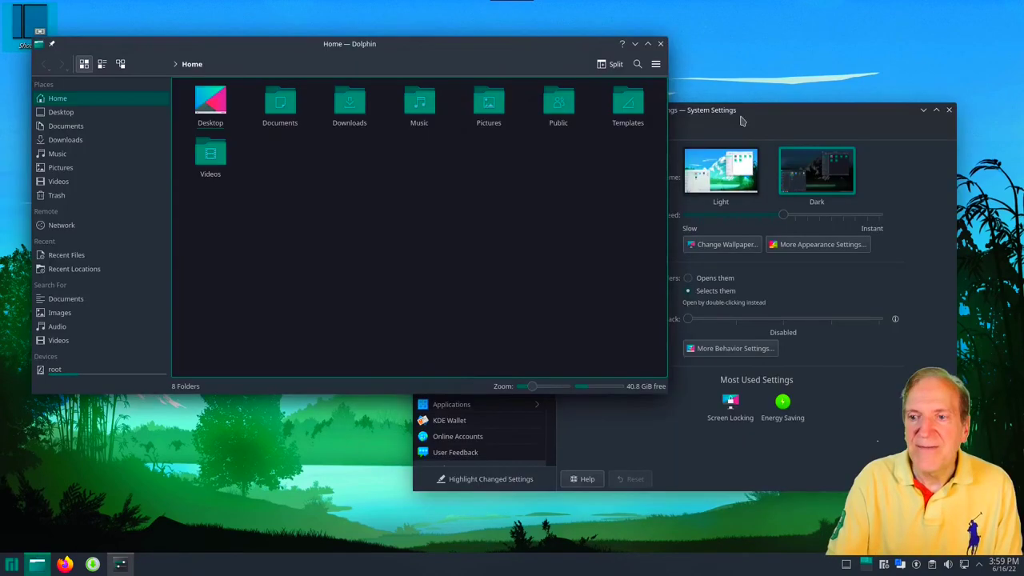
click(741, 120)
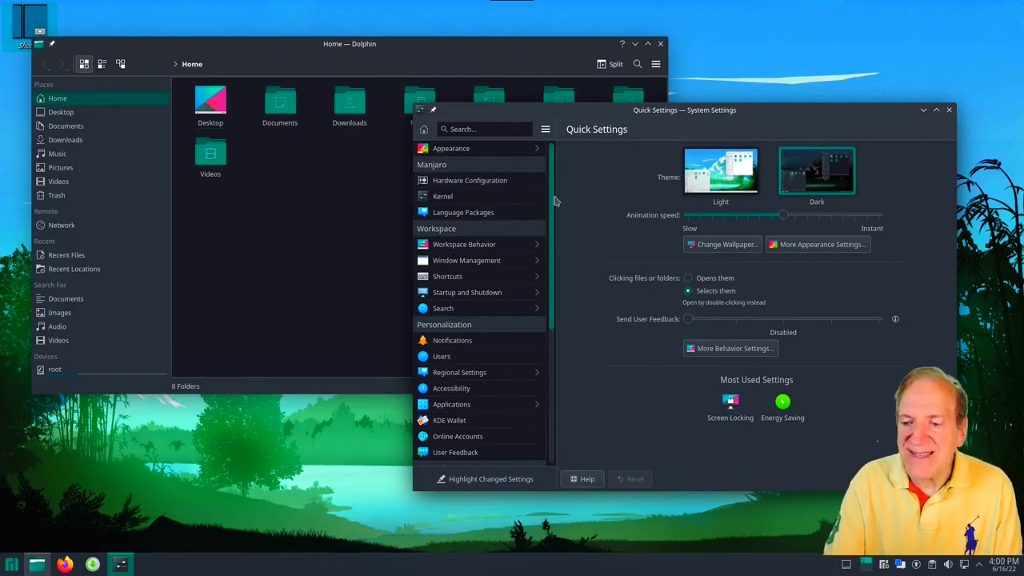
Step: Review the Hardware Configuration drivers, the available kernels and the General Behavior options in System Settings
click(494, 182)
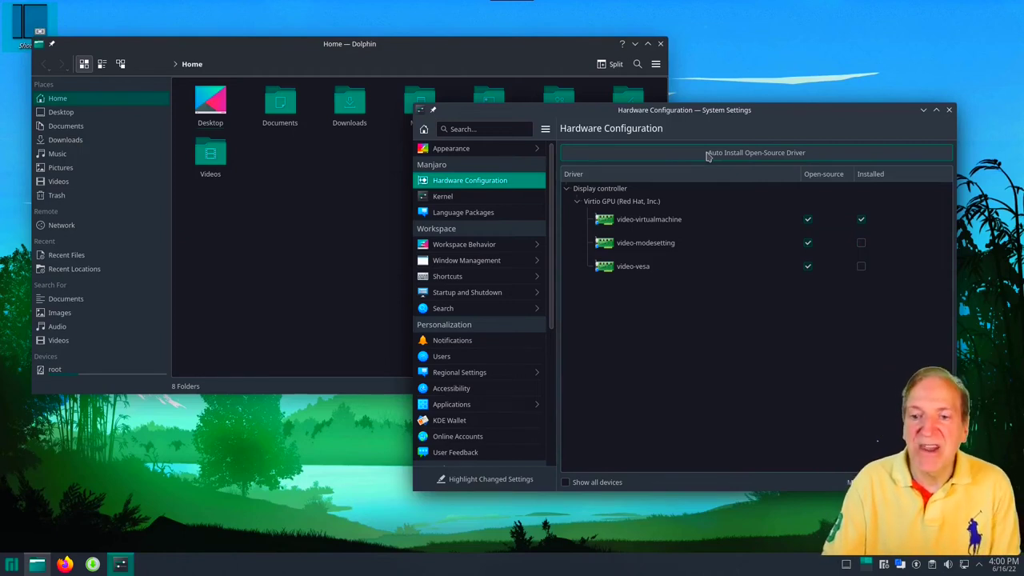
click(450, 200)
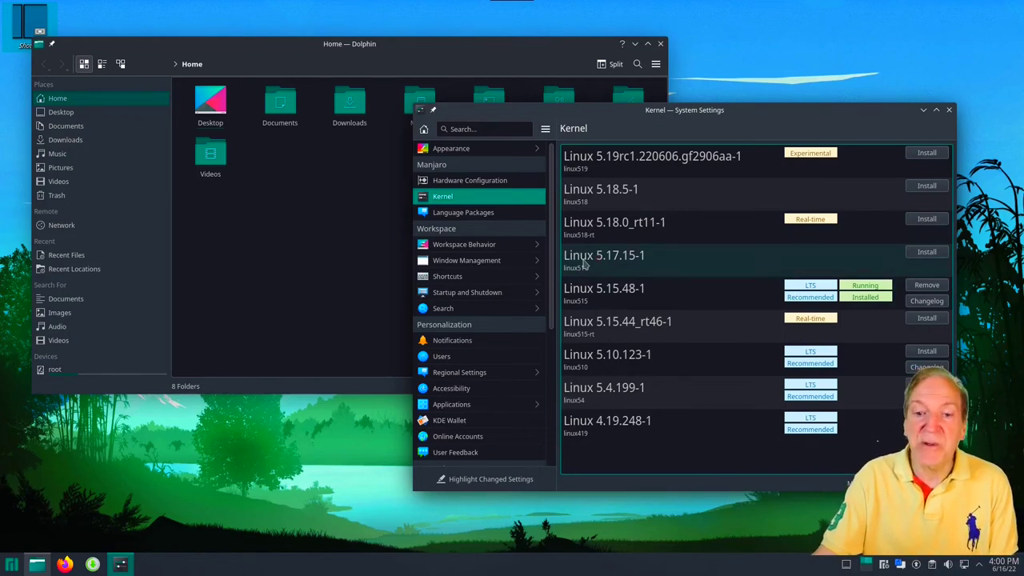
click(468, 246)
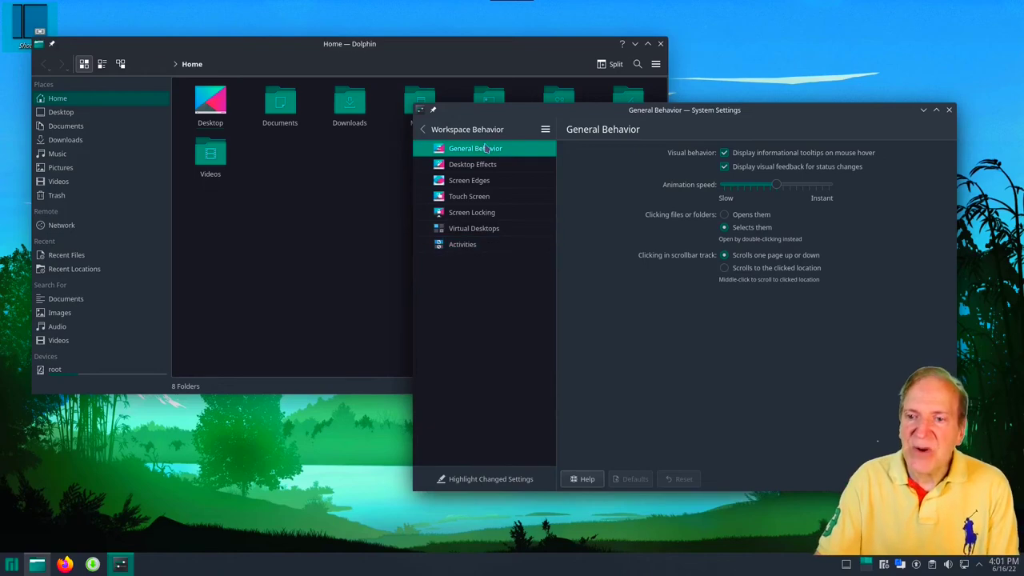
Step: Enable the Wobbly Windows desktop effect, apply it, and test it by moving the System Settings window
click(477, 164)
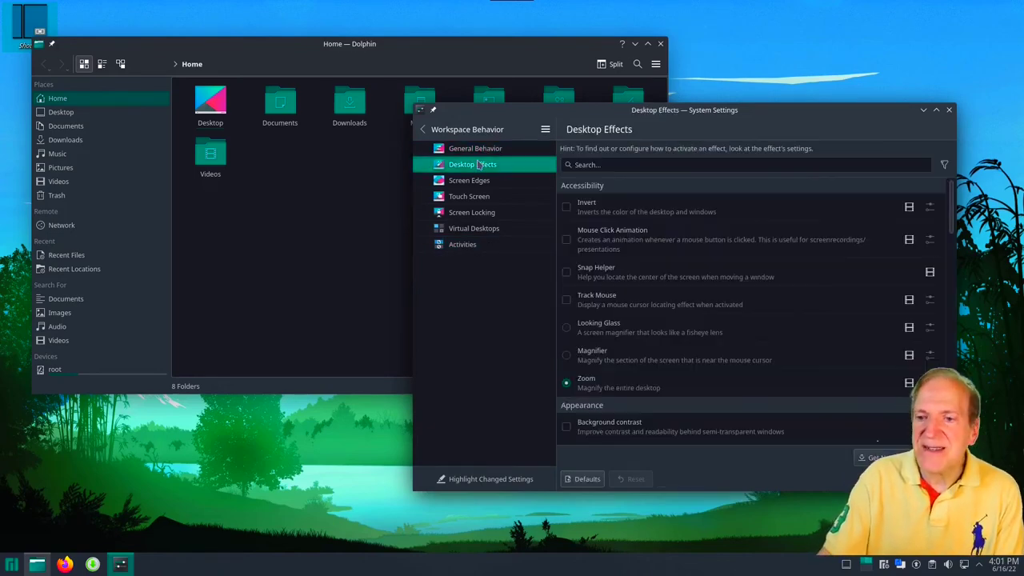
drag(952, 214, 960, 346)
scroll(583, 320, up, 1)
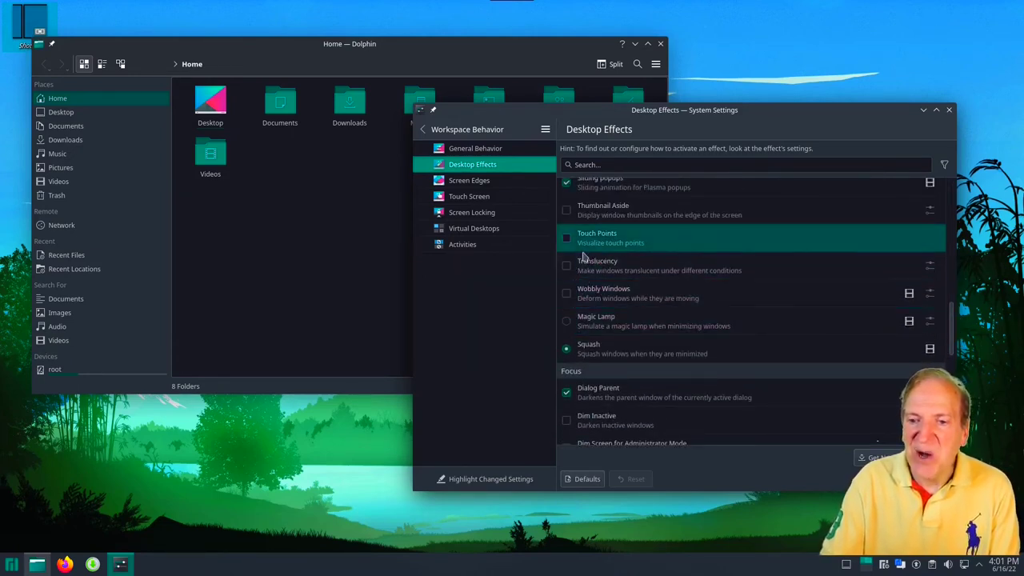
click(568, 295)
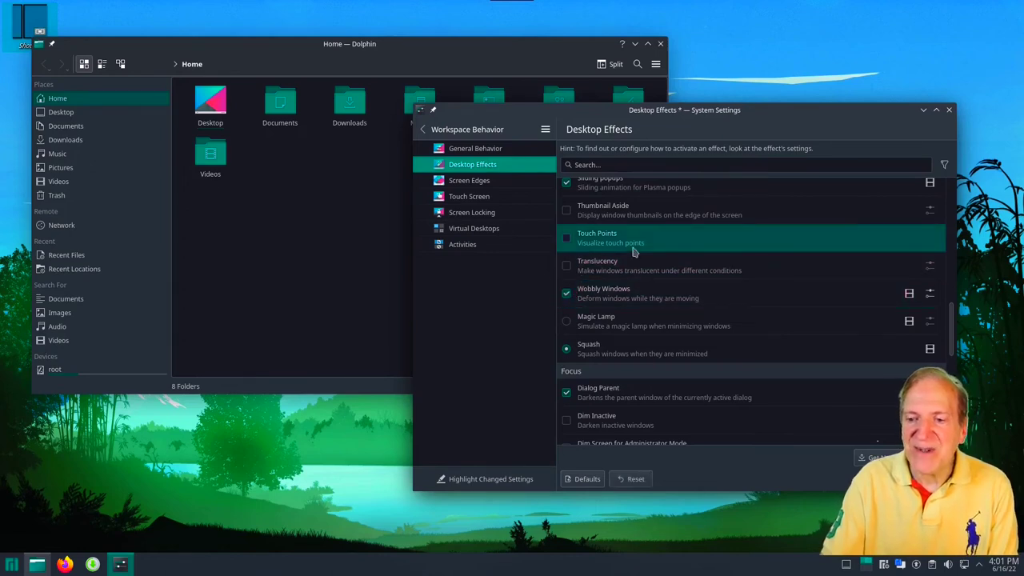
click(928, 478)
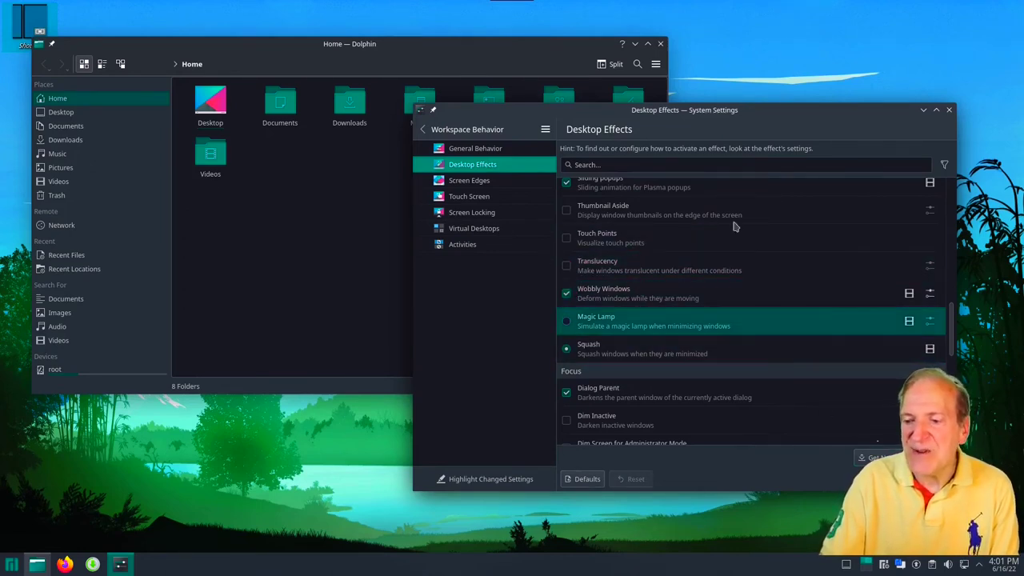
drag(692, 115, 666, 87)
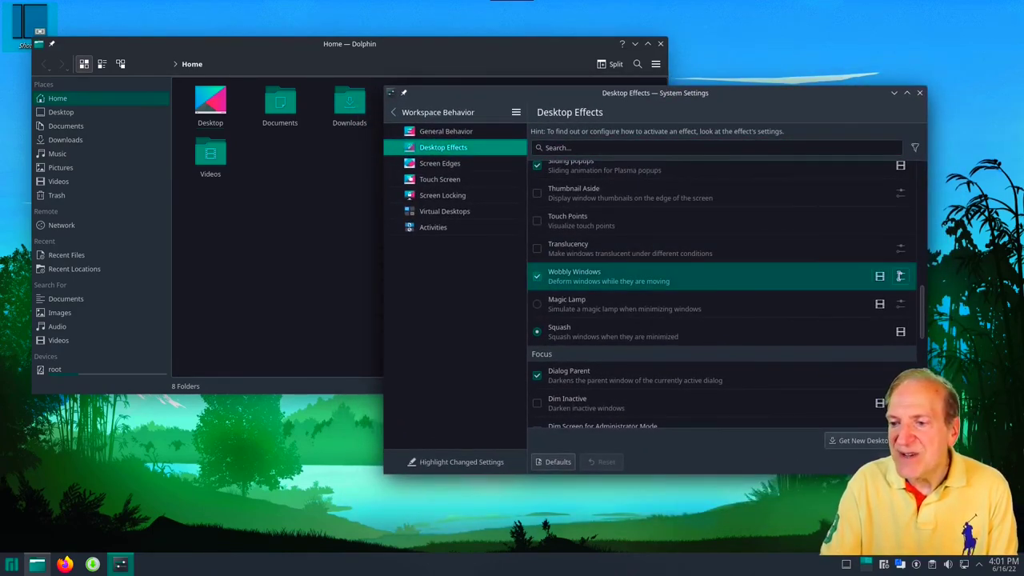
Step: Set the wobbliness of Wobbly Windows to the middle of its scale and test it by moving the window
click(900, 276)
drag(433, 208, 463, 208)
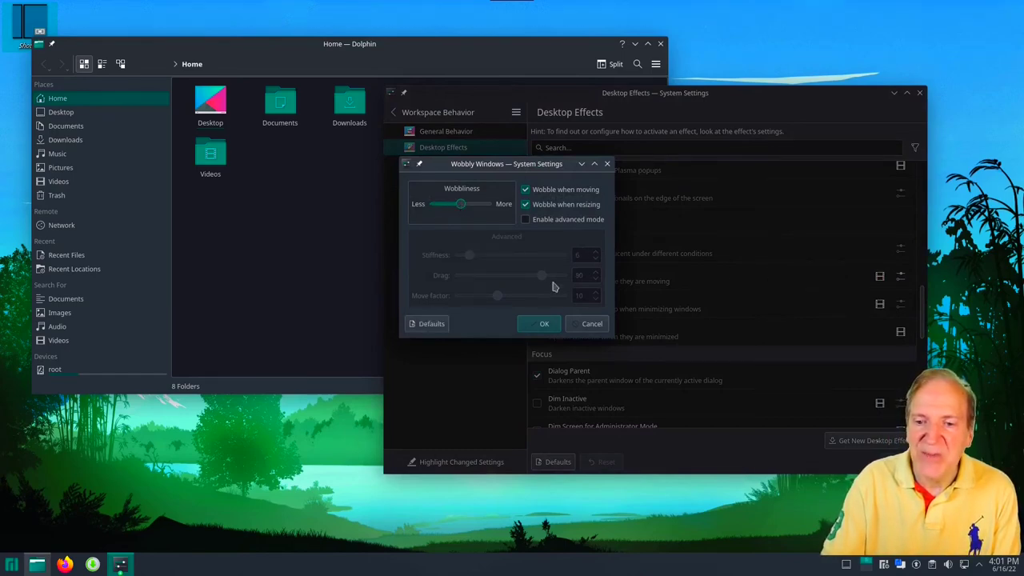
click(544, 324)
drag(700, 112, 620, 107)
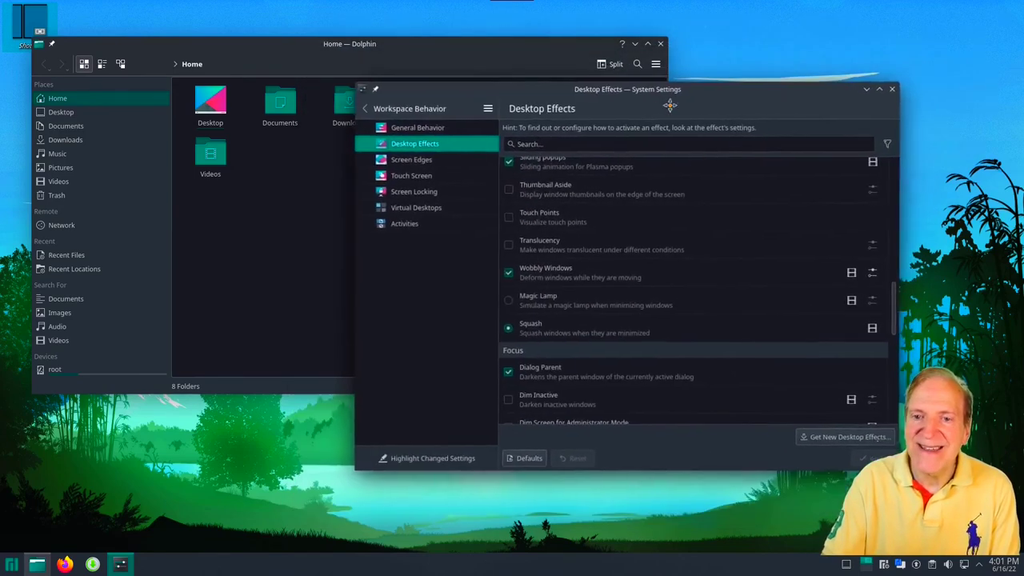
Step: Browse the other desktop effects, and set the screen edge action for the upper-left corner to No Action
scroll(679, 280, up, 8)
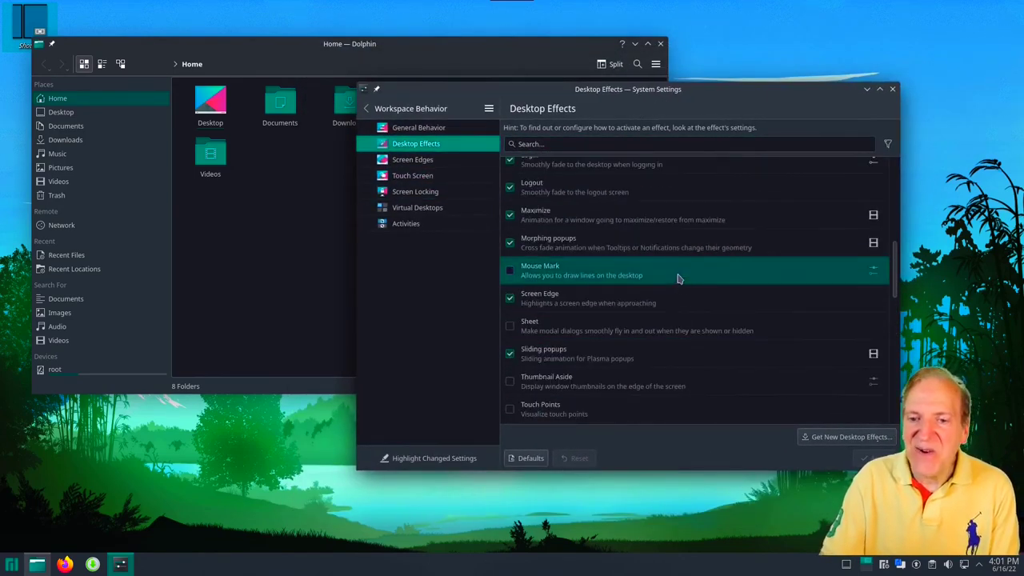
scroll(549, 245, up, 1)
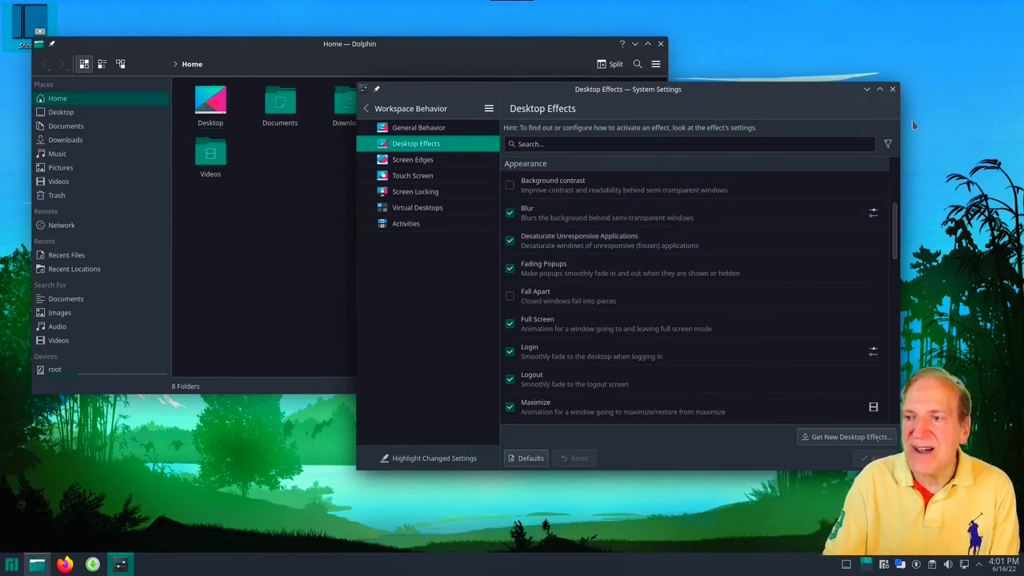
click(404, 160)
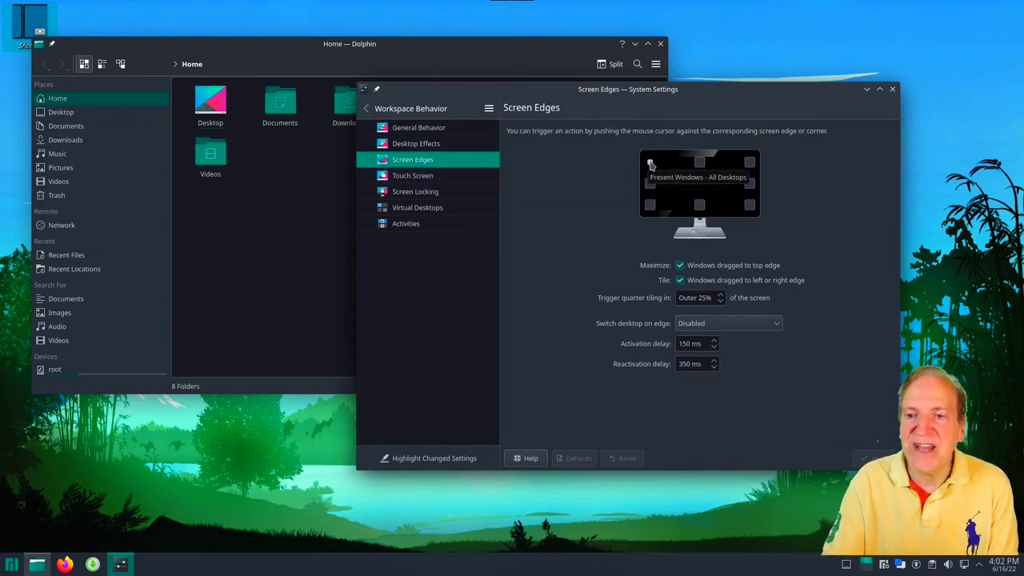
click(650, 164)
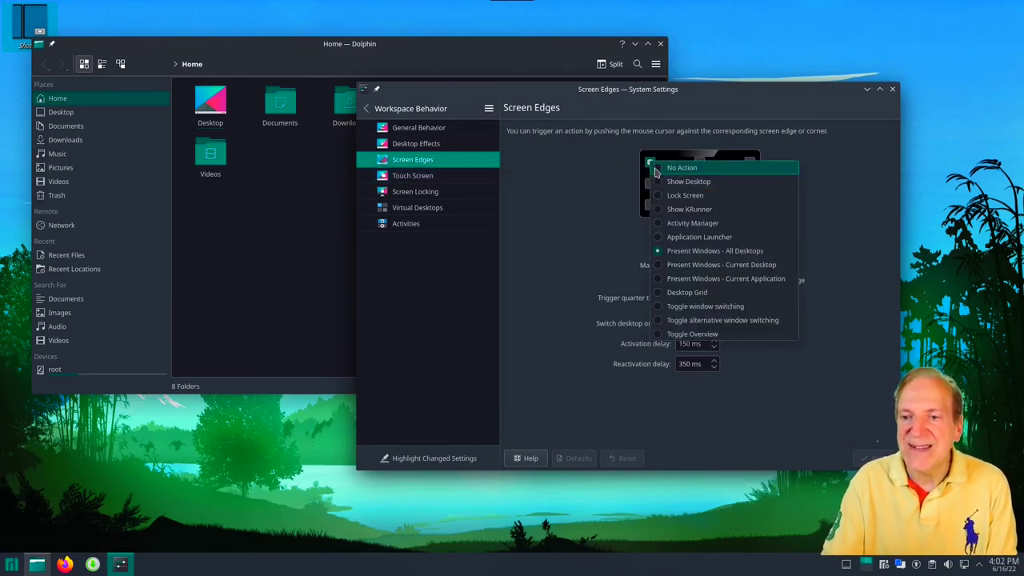
click(656, 168)
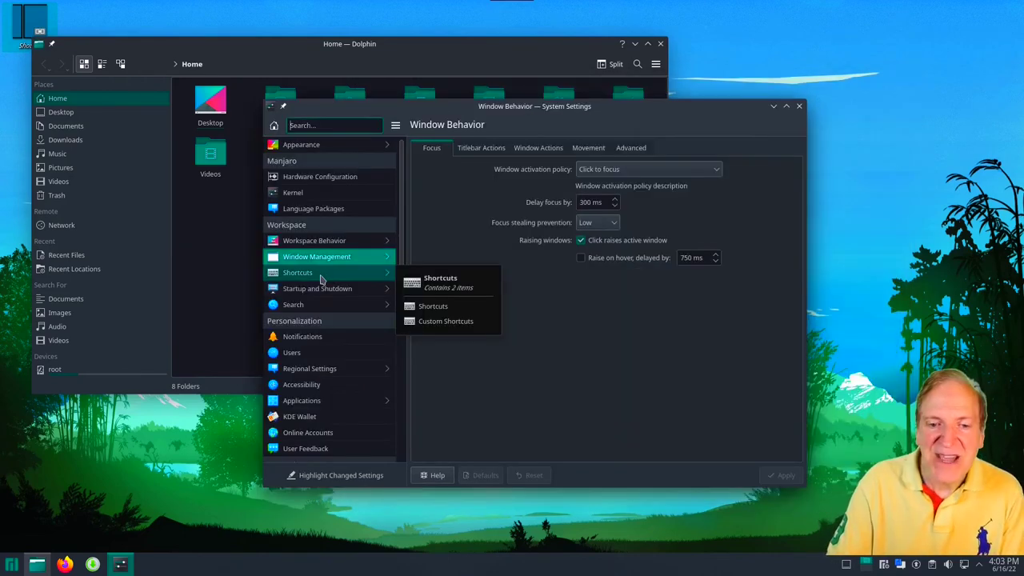
Step: Open the Users settings and choose the chameleon picture from the avatar gallery for the account
mouse_move(331, 290)
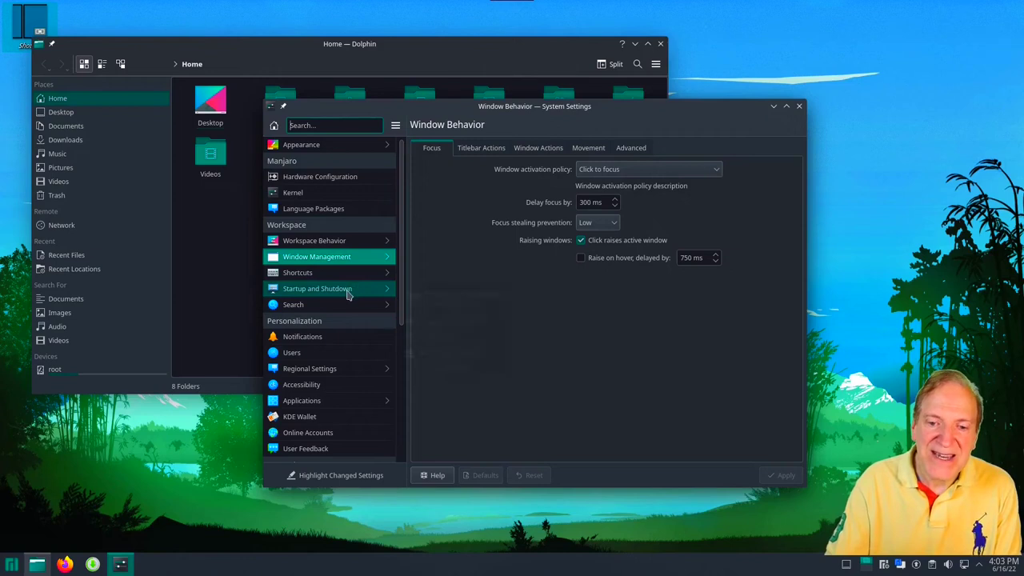
click(327, 352)
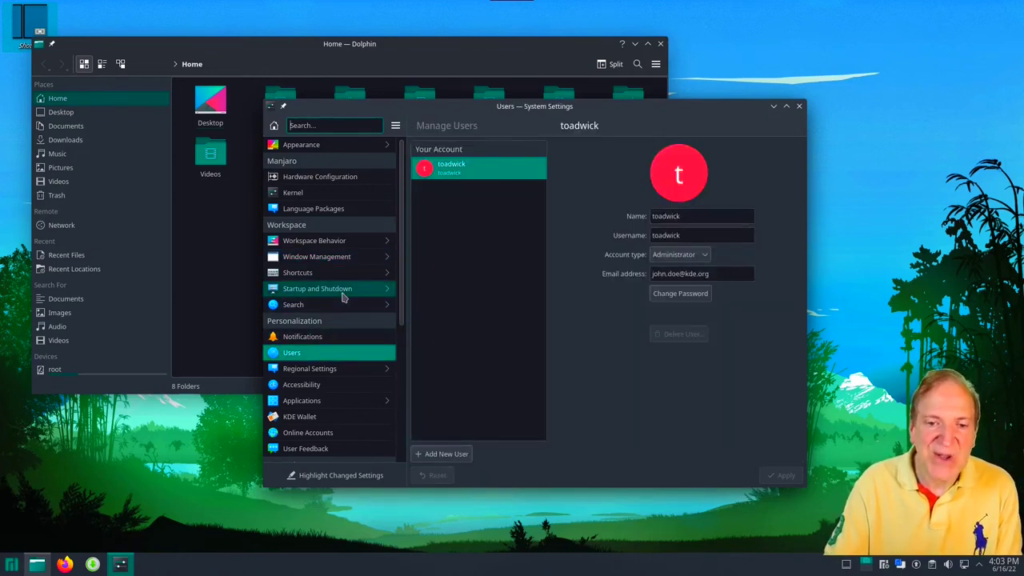
scroll(331, 336, down, 2)
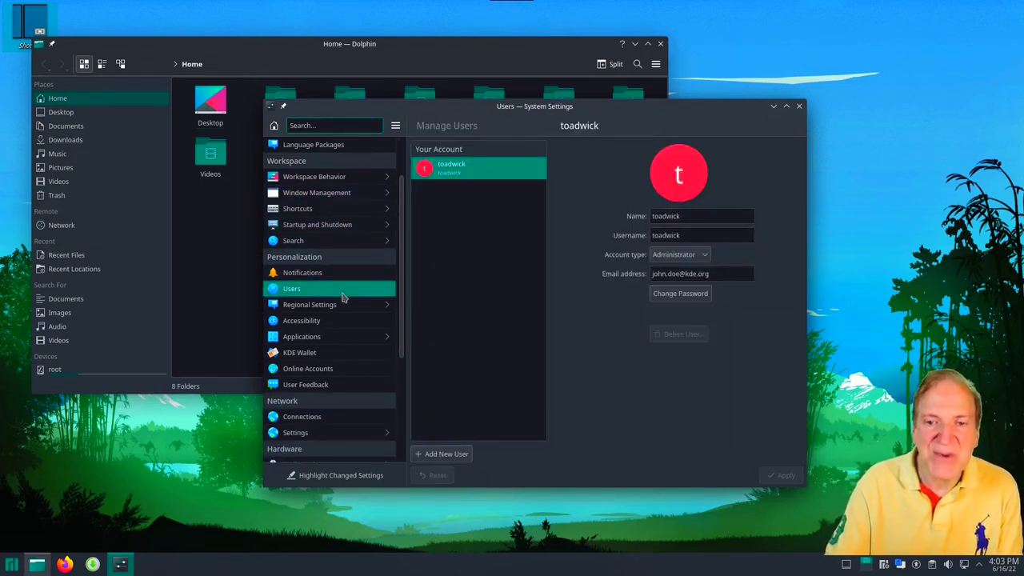
click(678, 174)
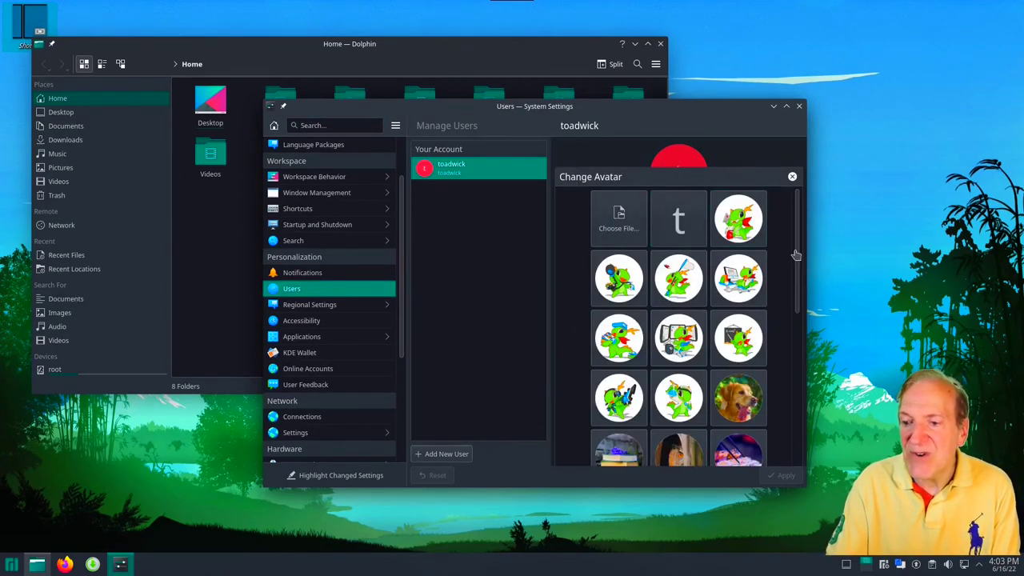
scroll(798, 253, up, 1)
scroll(794, 204, down, 4)
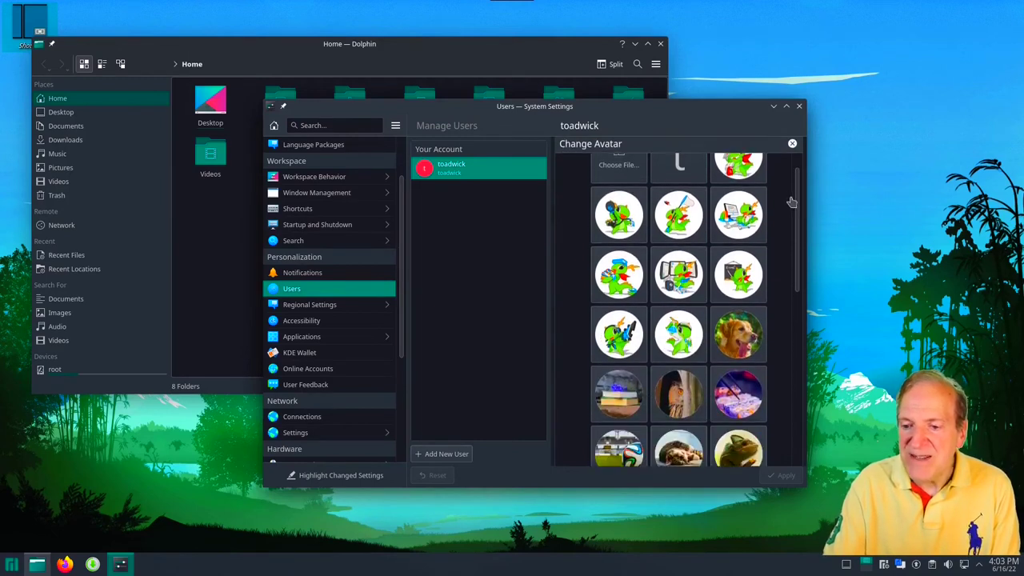
scroll(785, 179, down, 2)
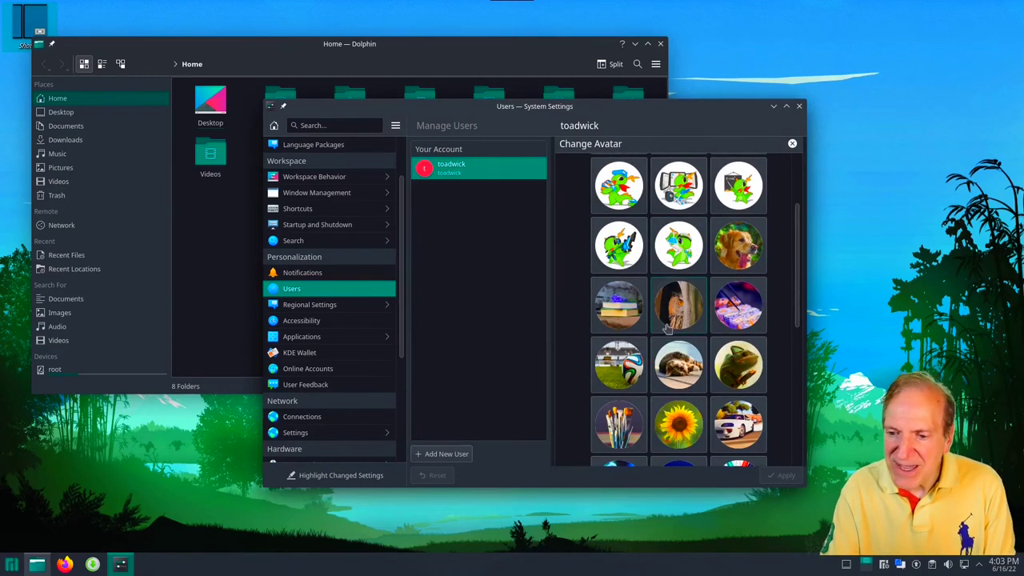
click(734, 368)
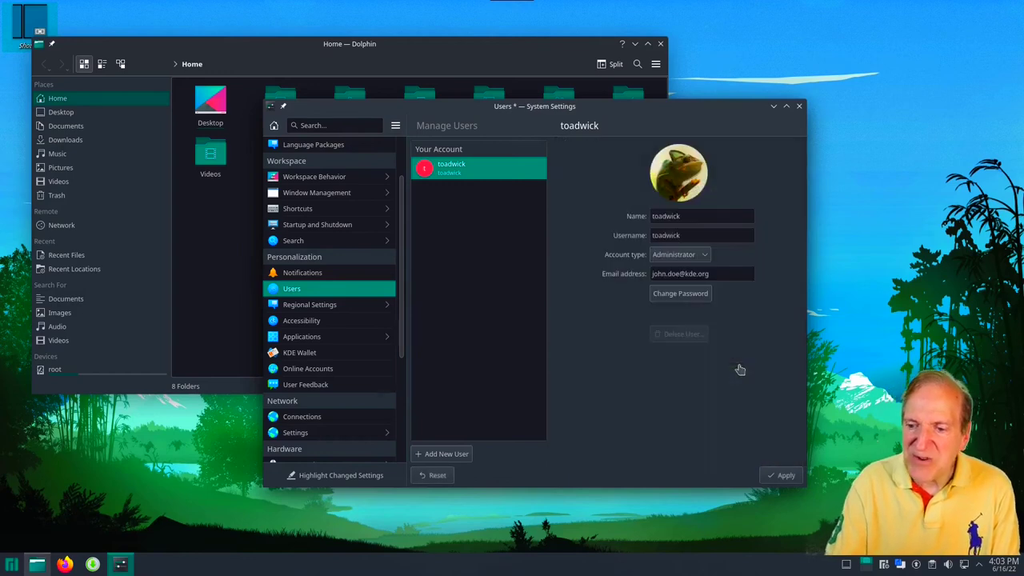
Step: Apply the avatar change by authenticating with the account password, and check the new picture in the application launcher
click(779, 477)
text(********)
key(Return)
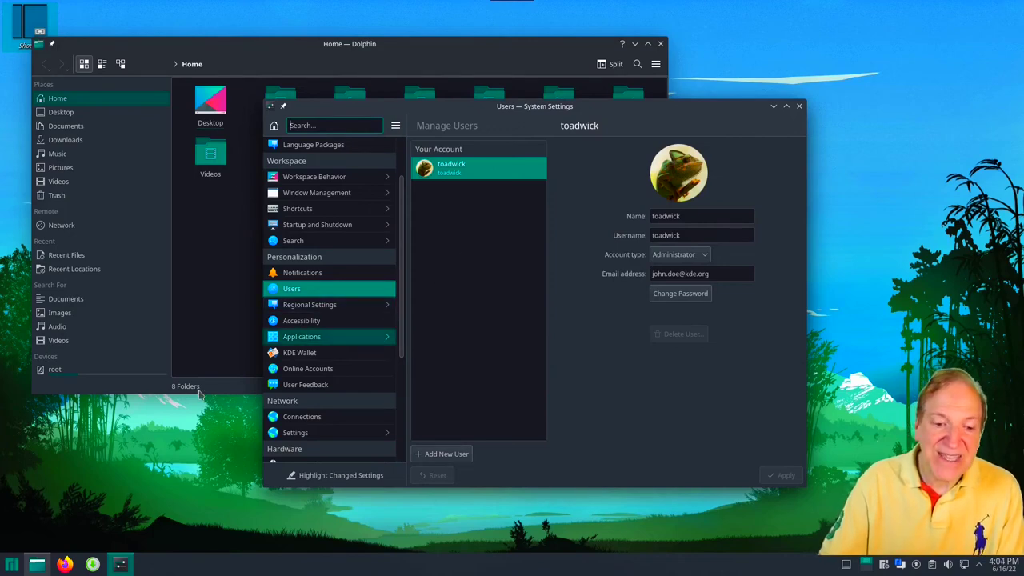
click(11, 564)
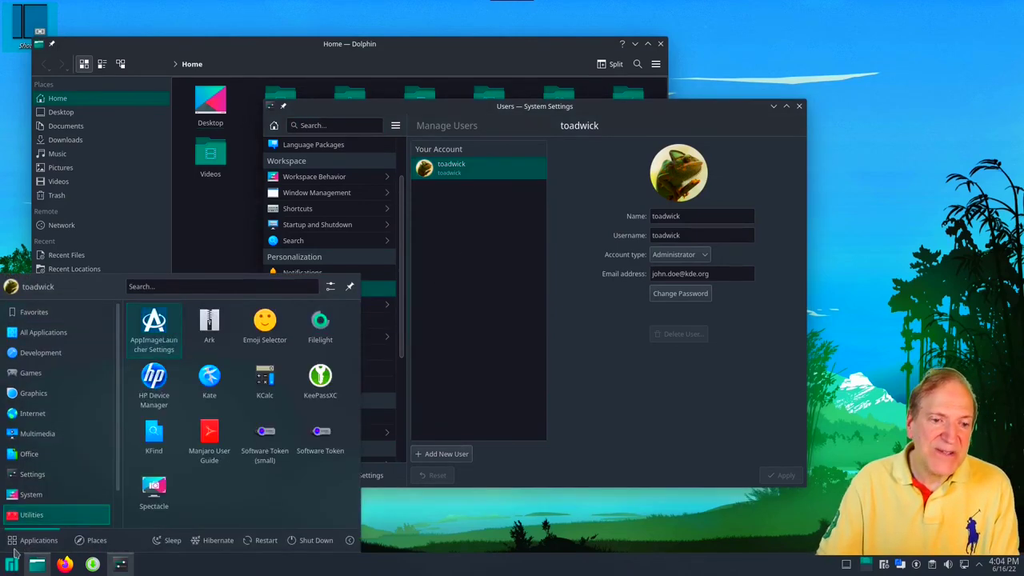
click(10, 290)
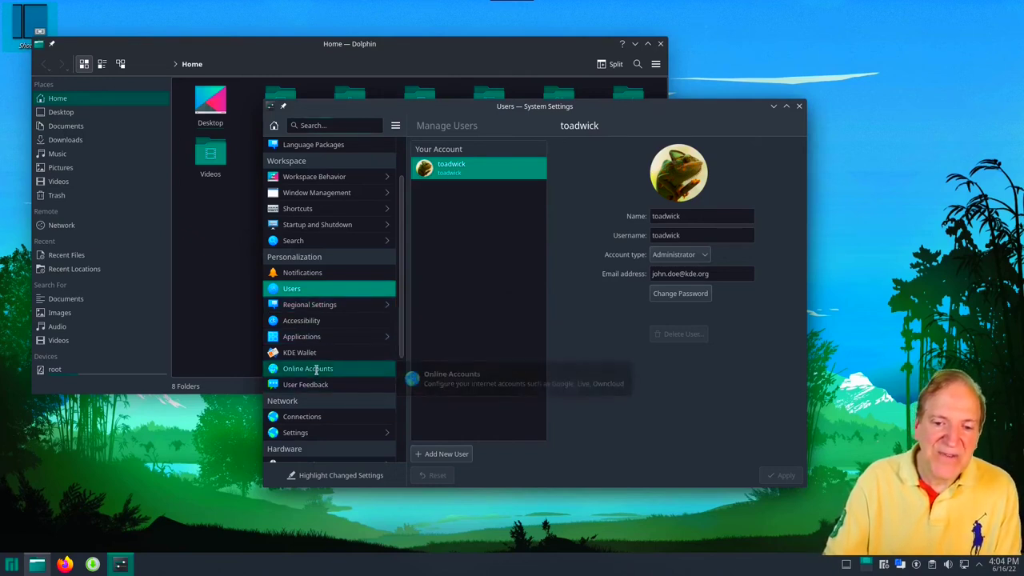
Step: View the Online Accounts page, and set NumLock to turn on at Plasma startup in the keyboard hardware settings, applying it
click(350, 364)
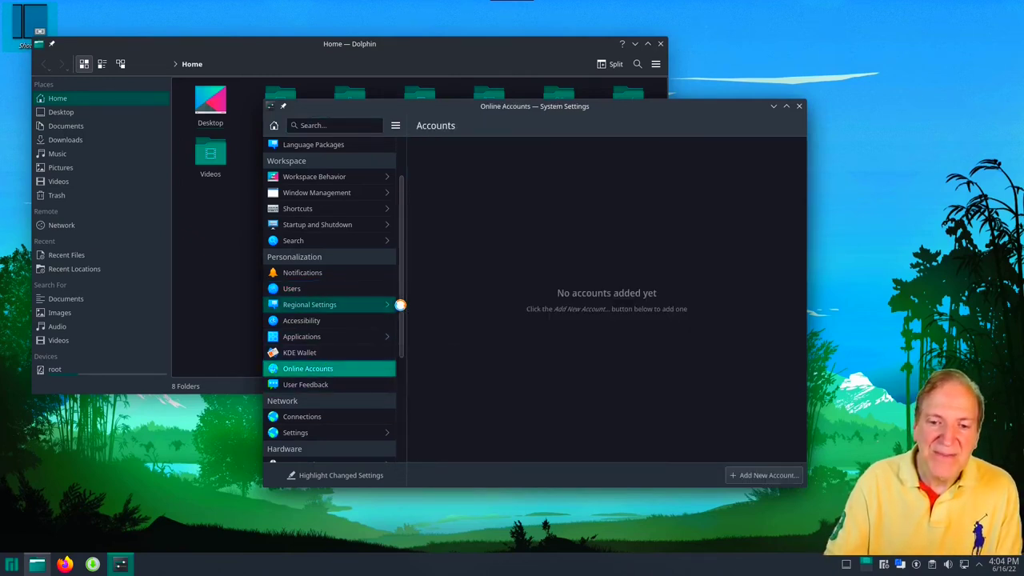
scroll(330, 367, down, 2)
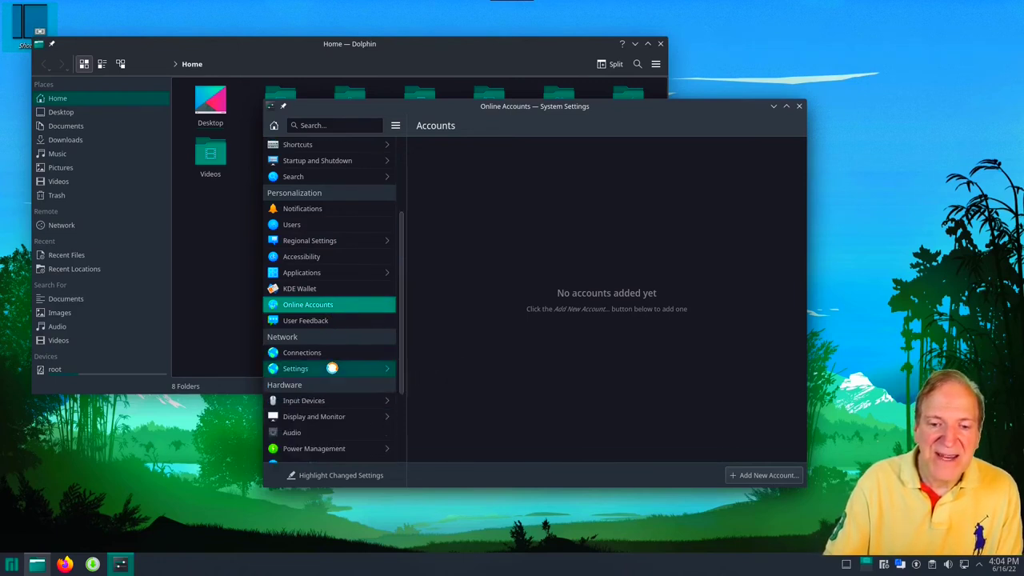
scroll(332, 368, down, 3)
click(300, 285)
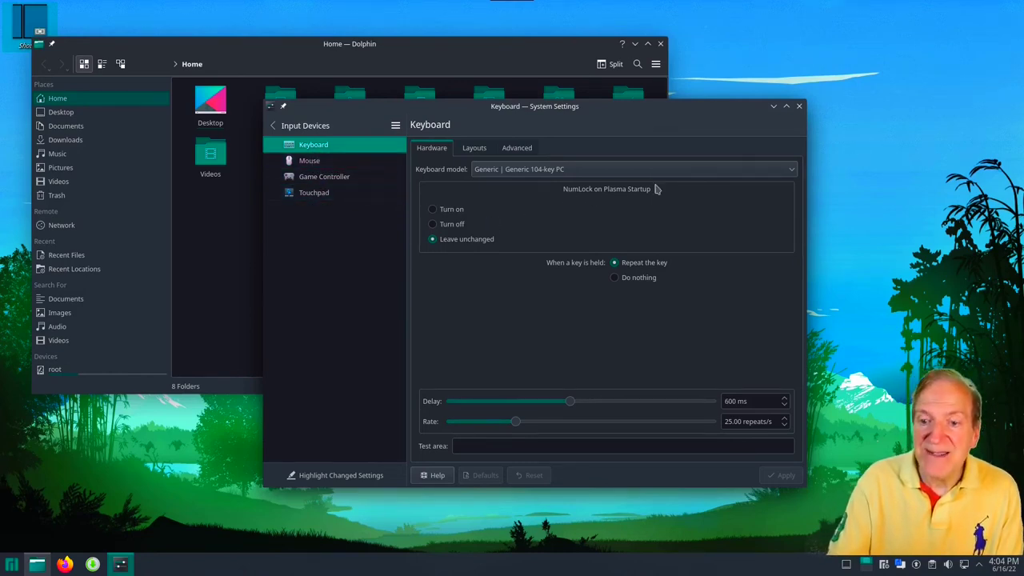
click(432, 211)
click(782, 475)
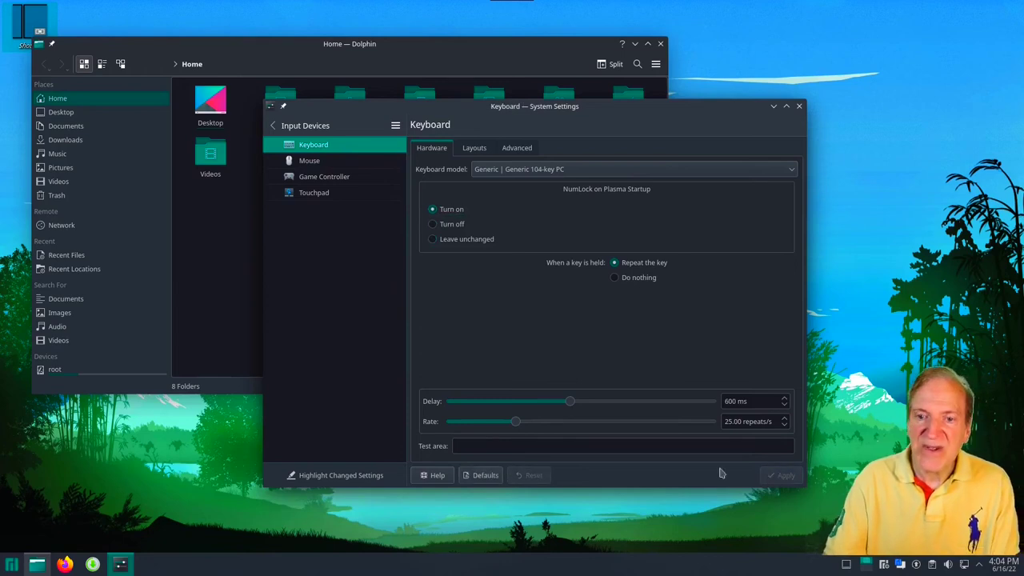
Step: Review the Mouse, Printers, Removable Storage, About this System and Systemd pages, and close System Settings
click(310, 161)
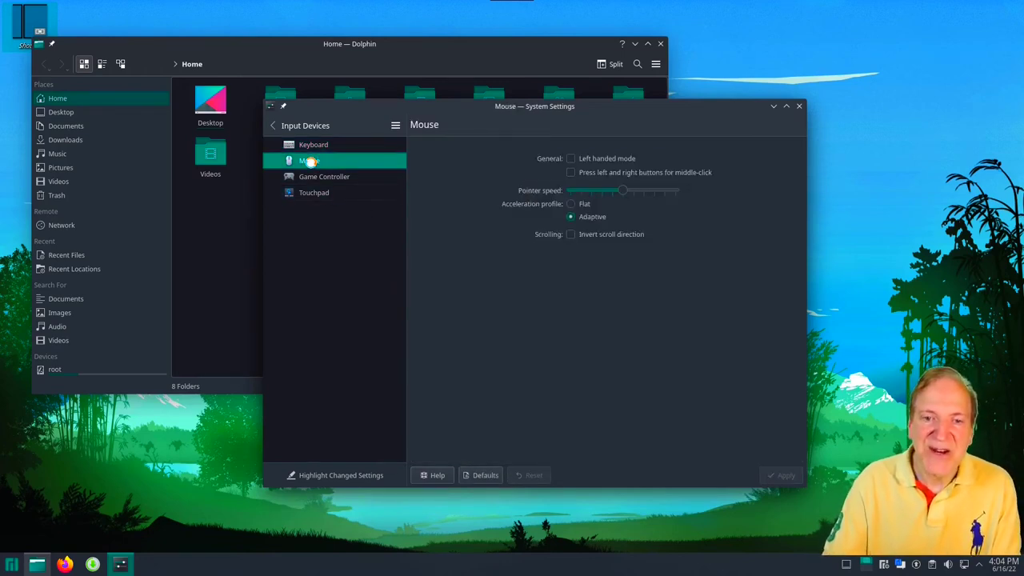
click(575, 159)
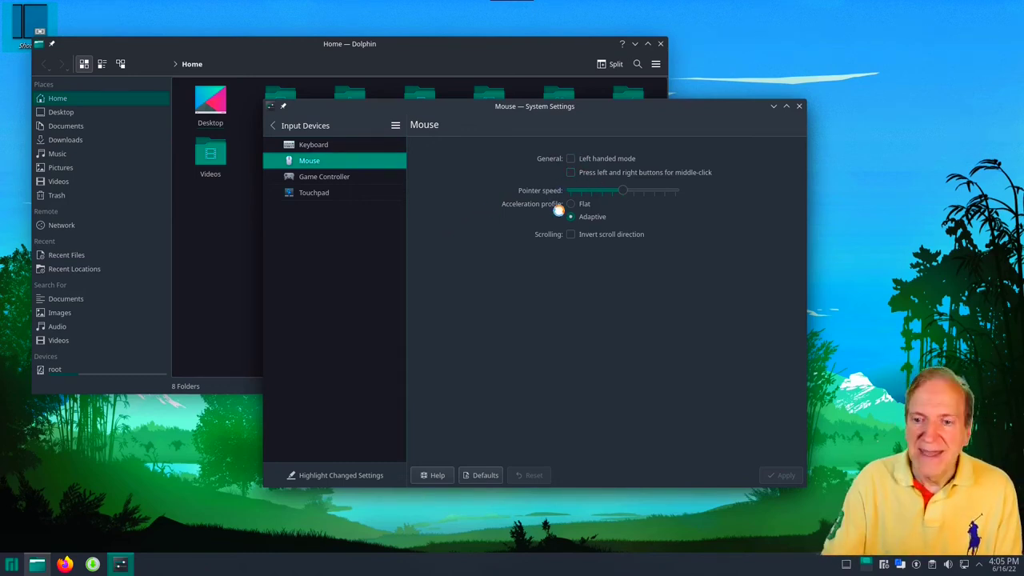
click(272, 125)
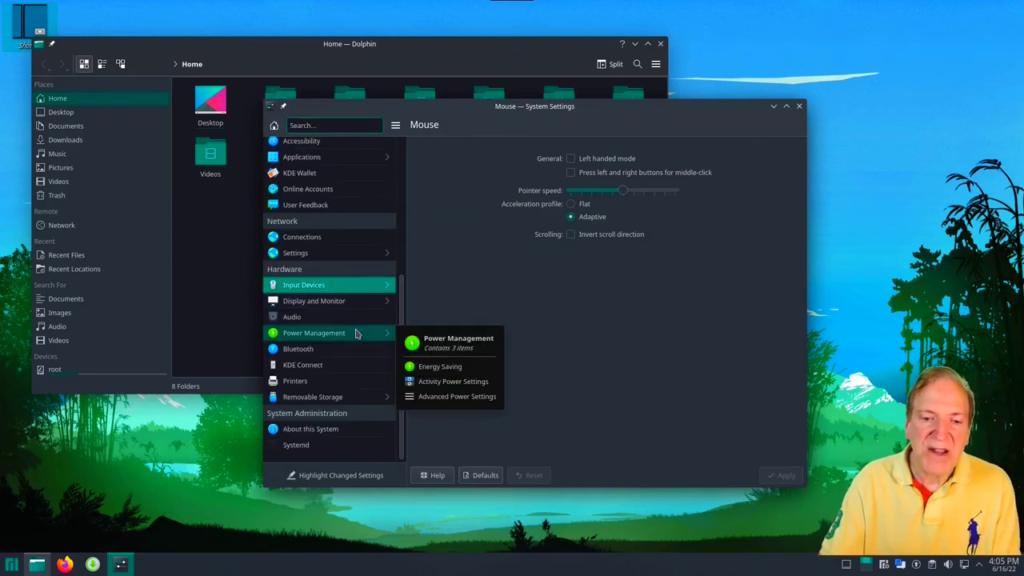
click(339, 381)
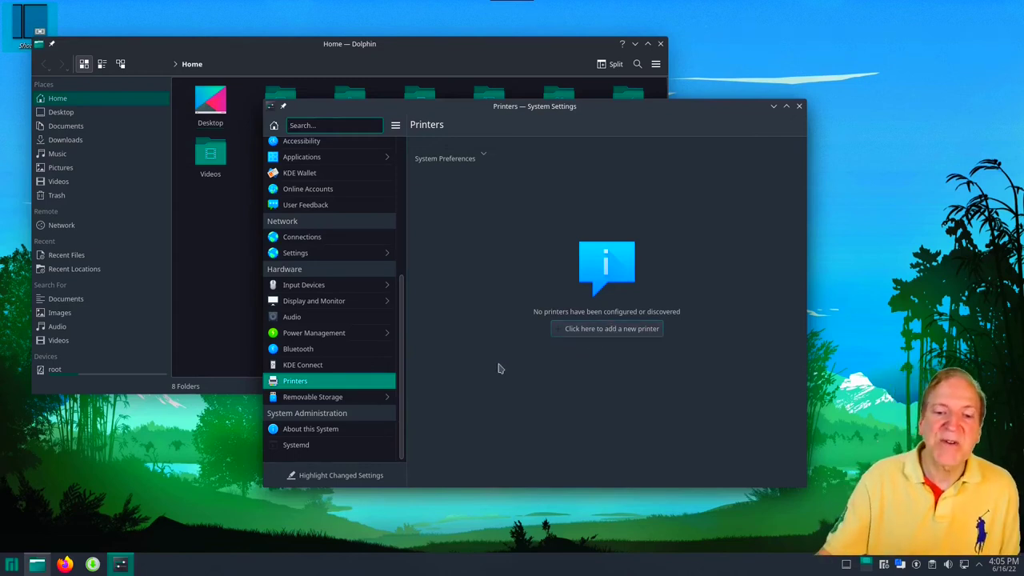
click(327, 398)
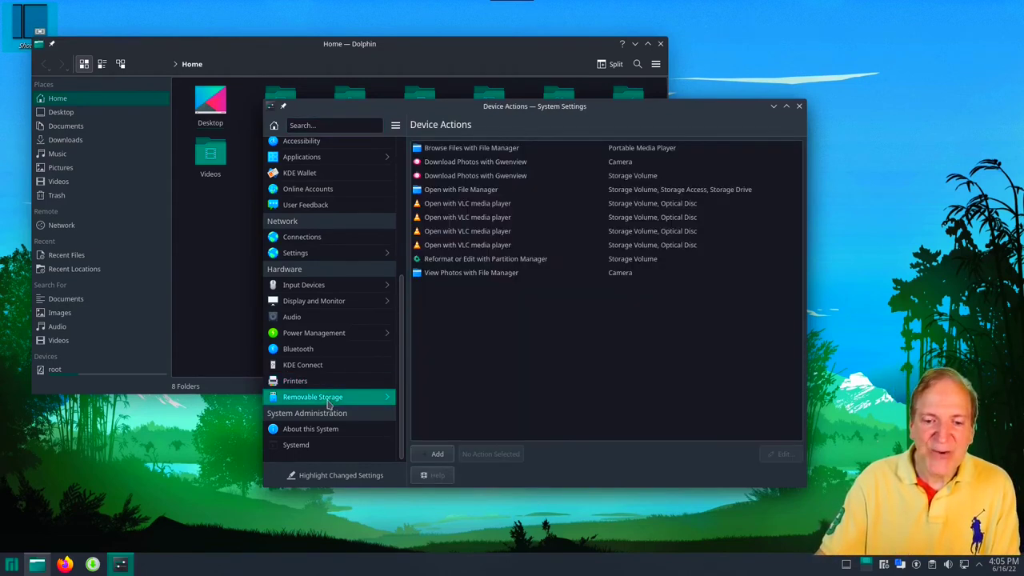
click(323, 431)
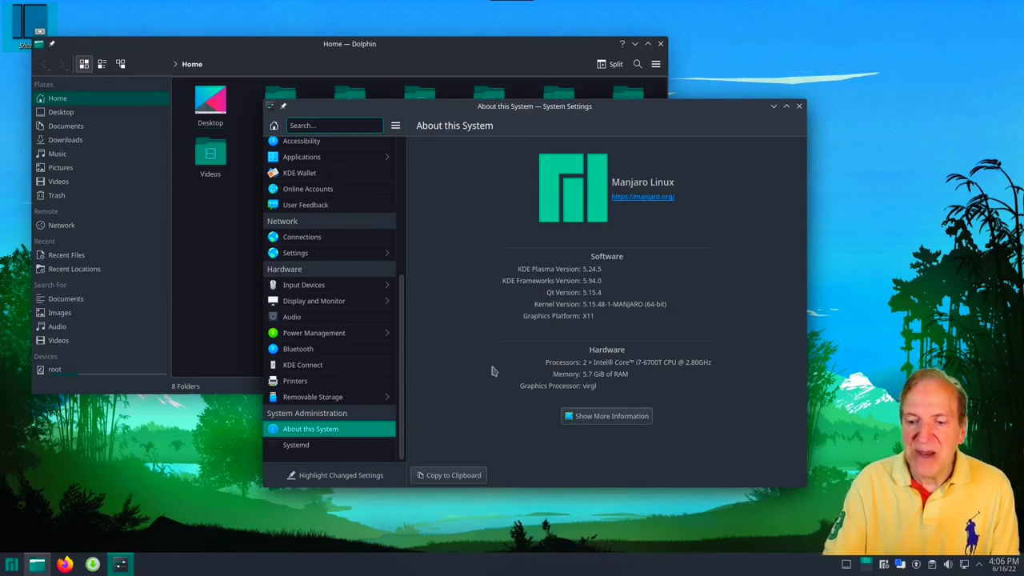
click(309, 448)
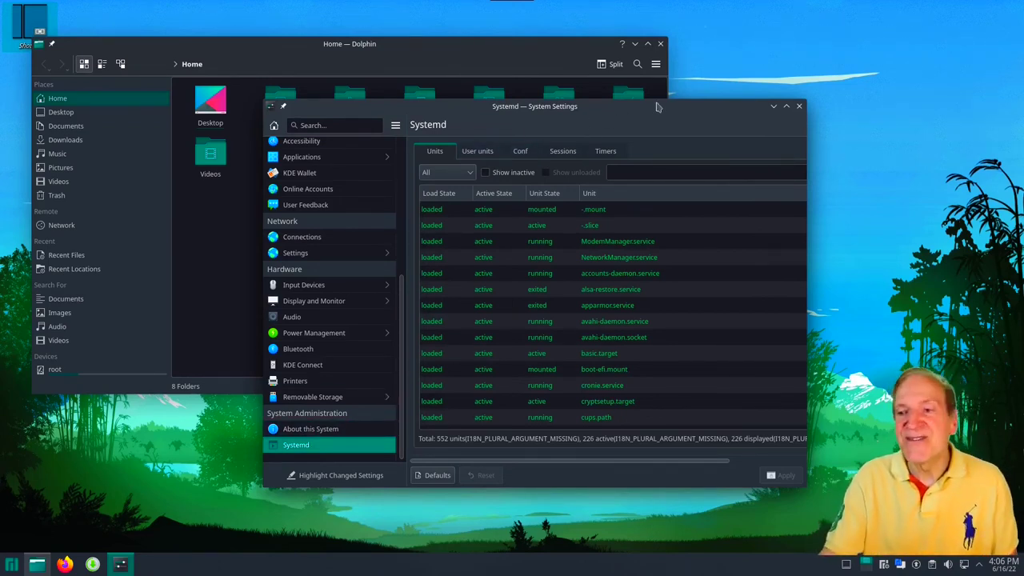
click(798, 107)
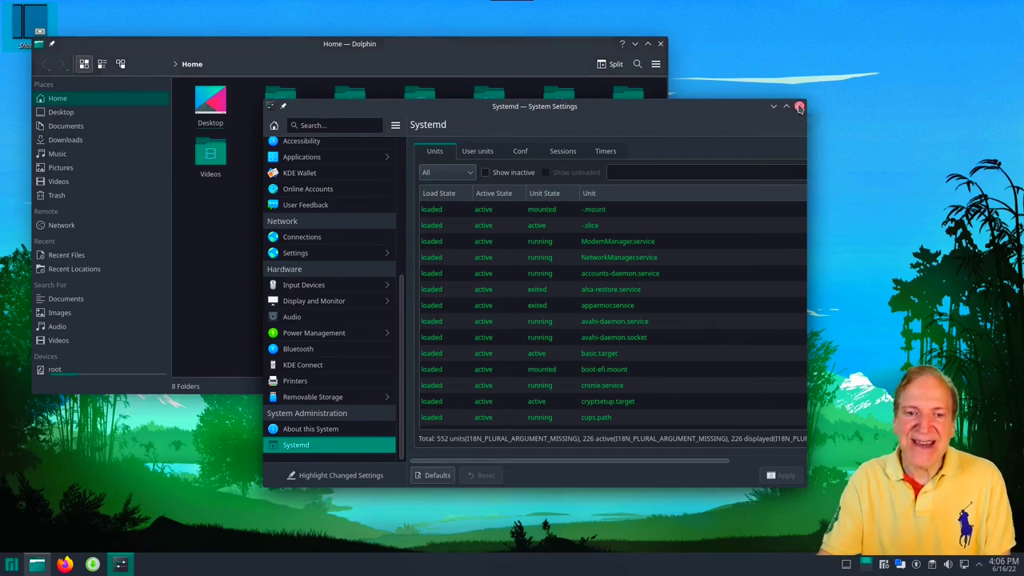
Step: Move the Dolphin window around the desktop and resize it to be narrower and taller, four folders per row
drag(418, 45, 527, 44)
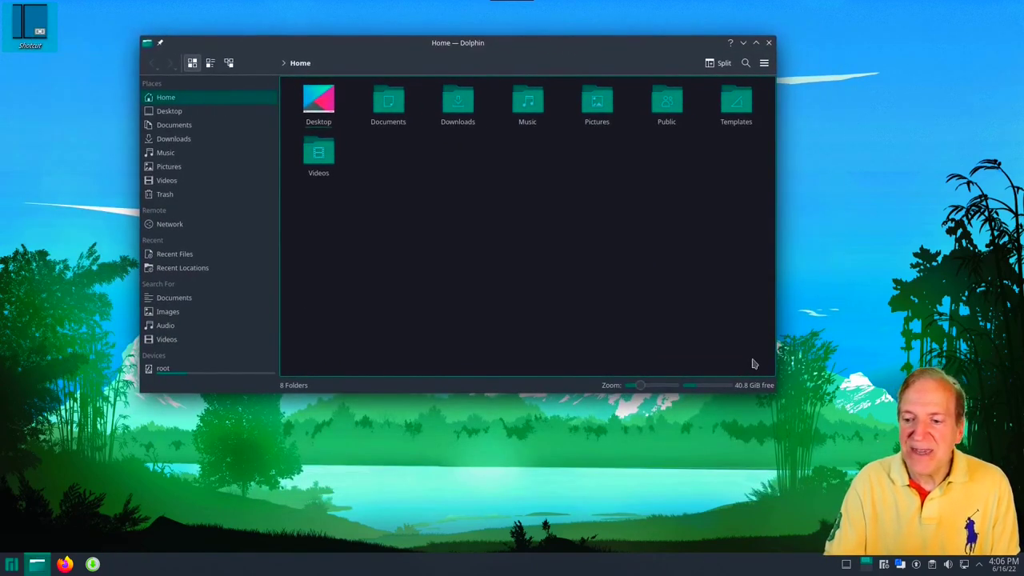
click(12, 563)
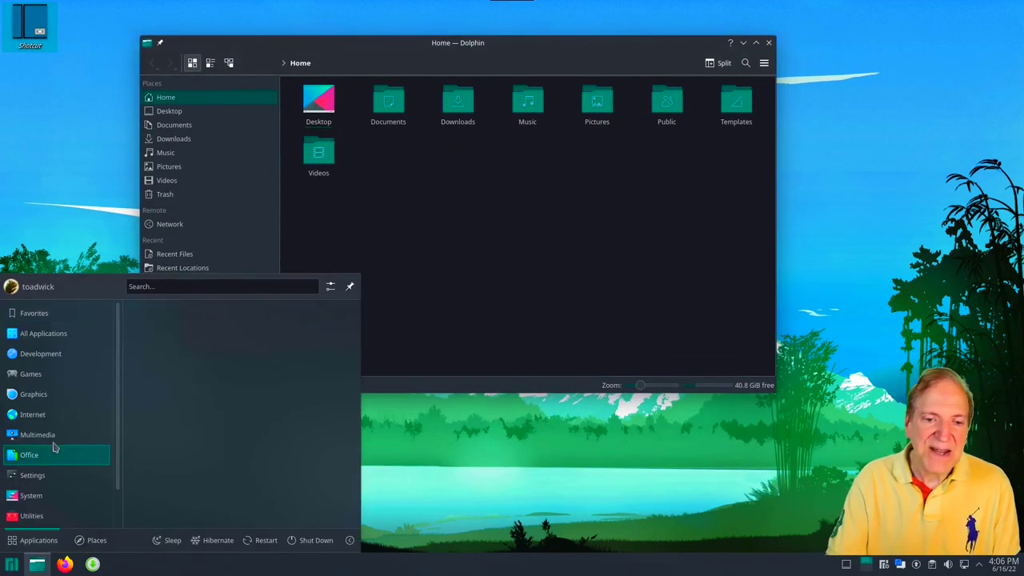
mouse_move(35, 410)
click(464, 299)
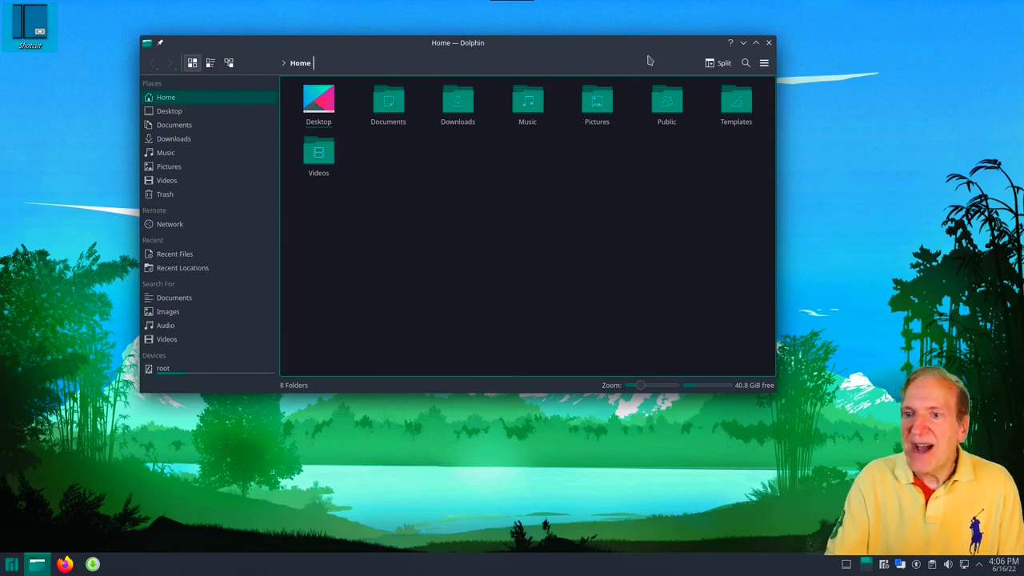
drag(636, 48, 623, 284)
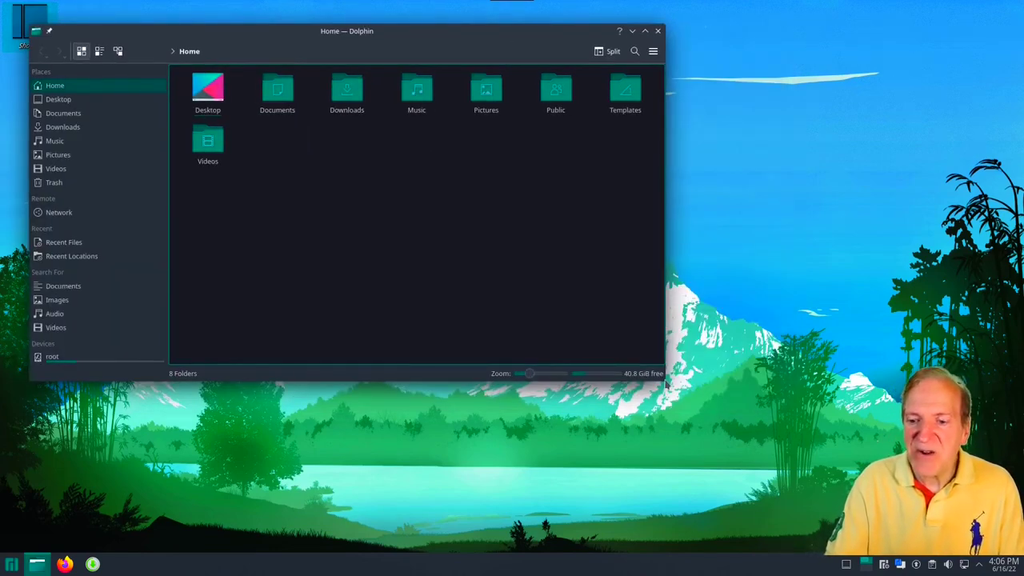
drag(665, 384, 453, 436)
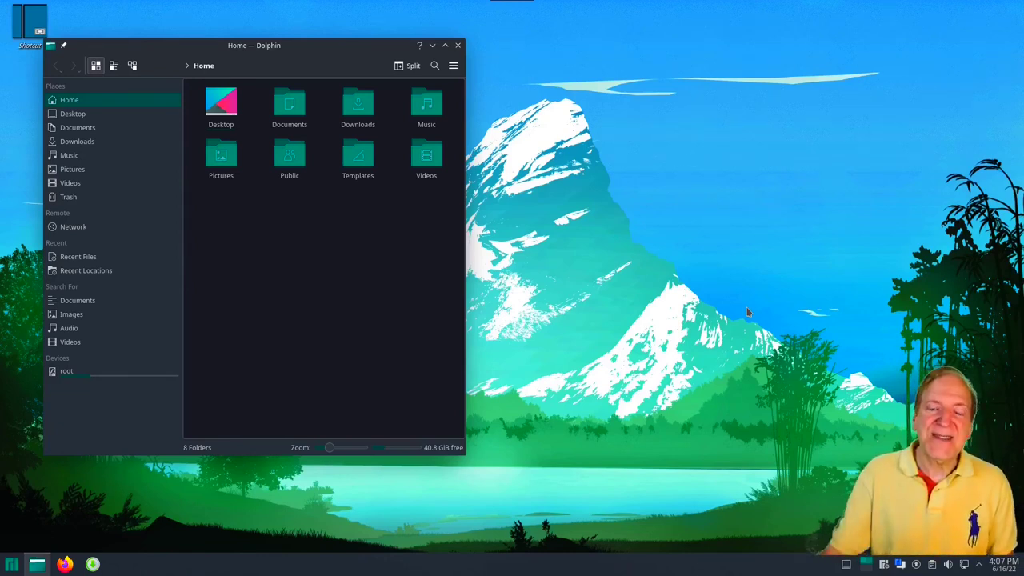
Step: Find and launch Konsole, run htop with enlarged terminal text to examine processor and memory use, and quit it
click(11, 564)
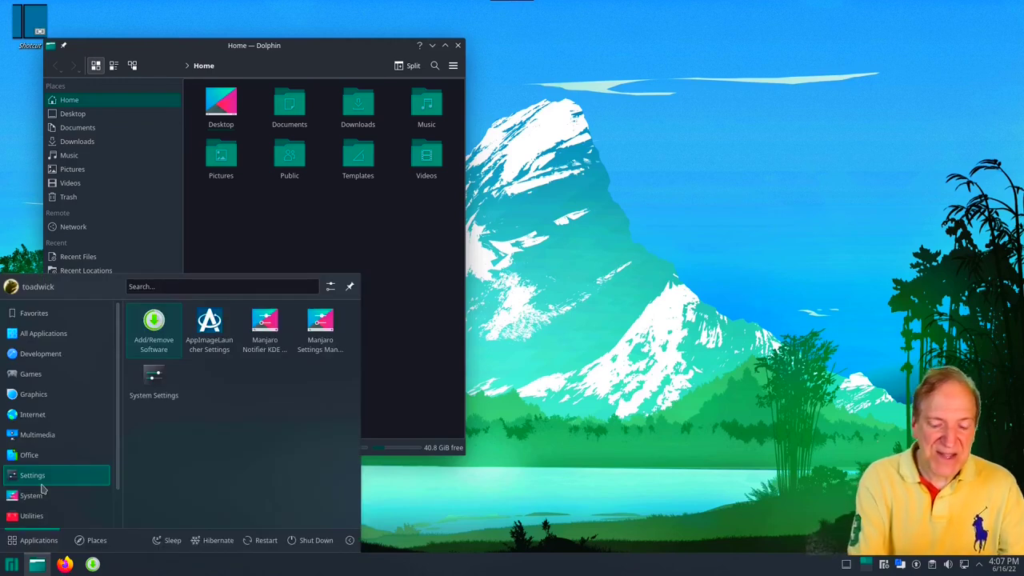
text(konso)
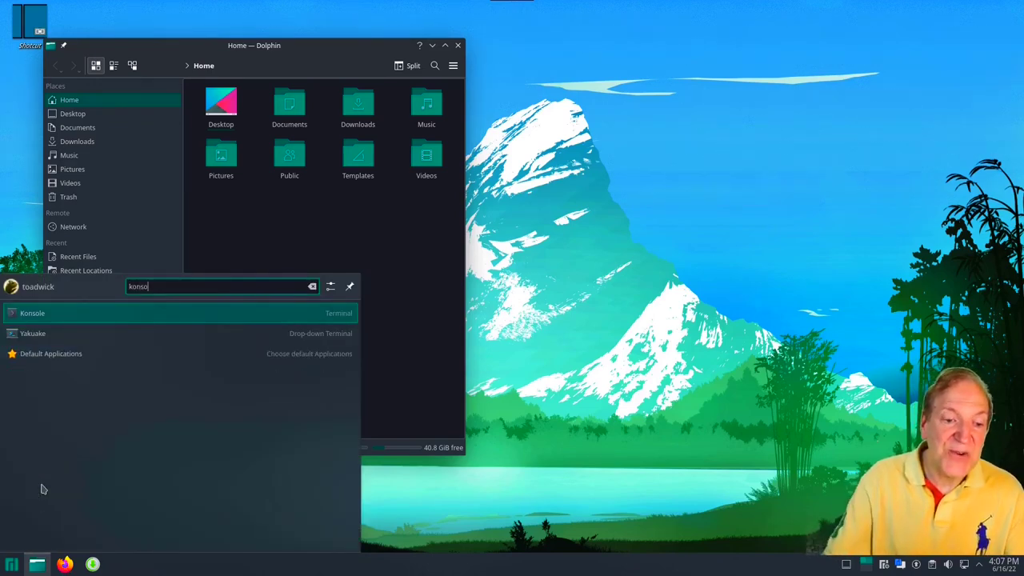
click(53, 315)
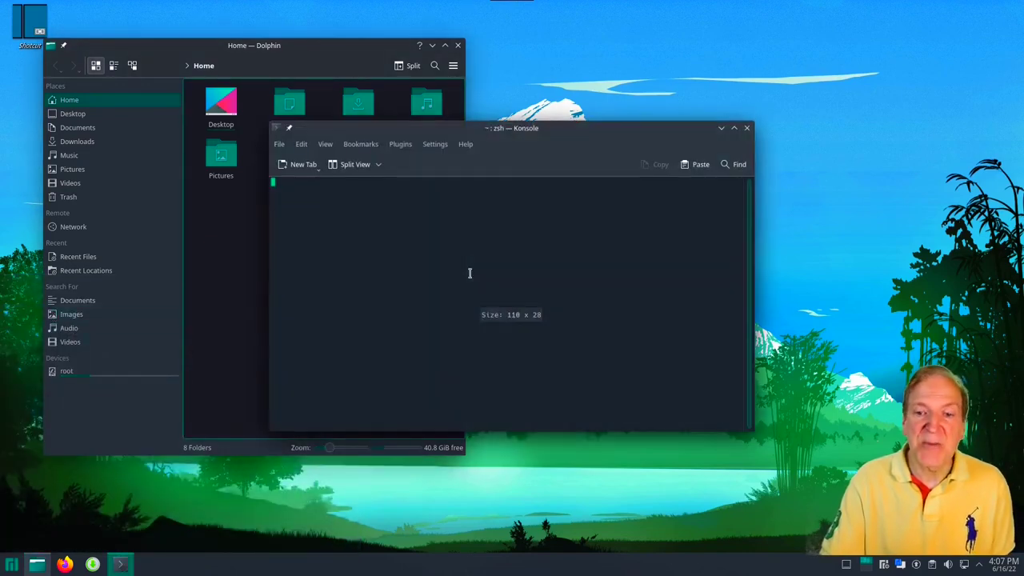
text(htop)
key(Return)
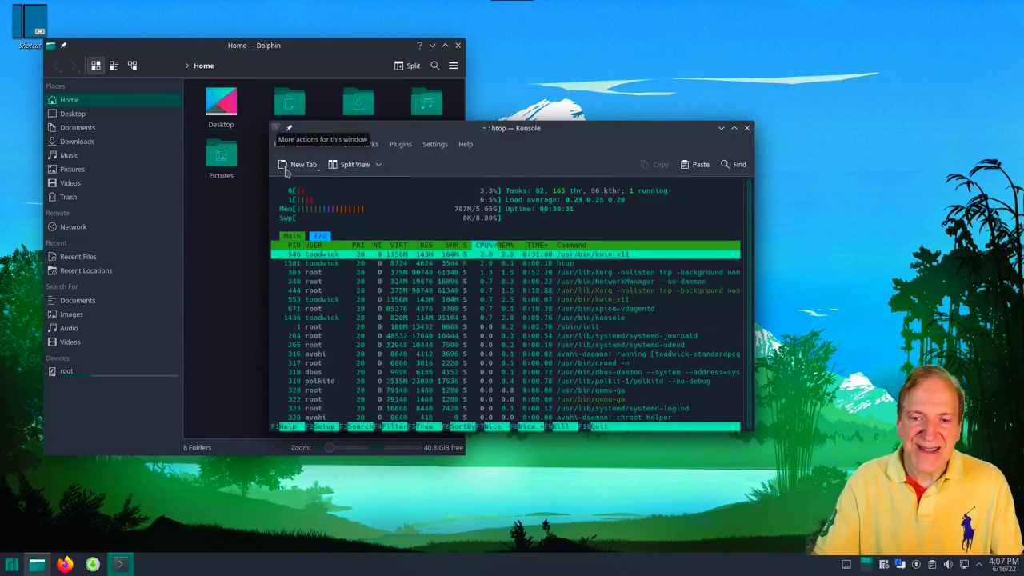
ctrl+scroll(328, 239, up, 3)
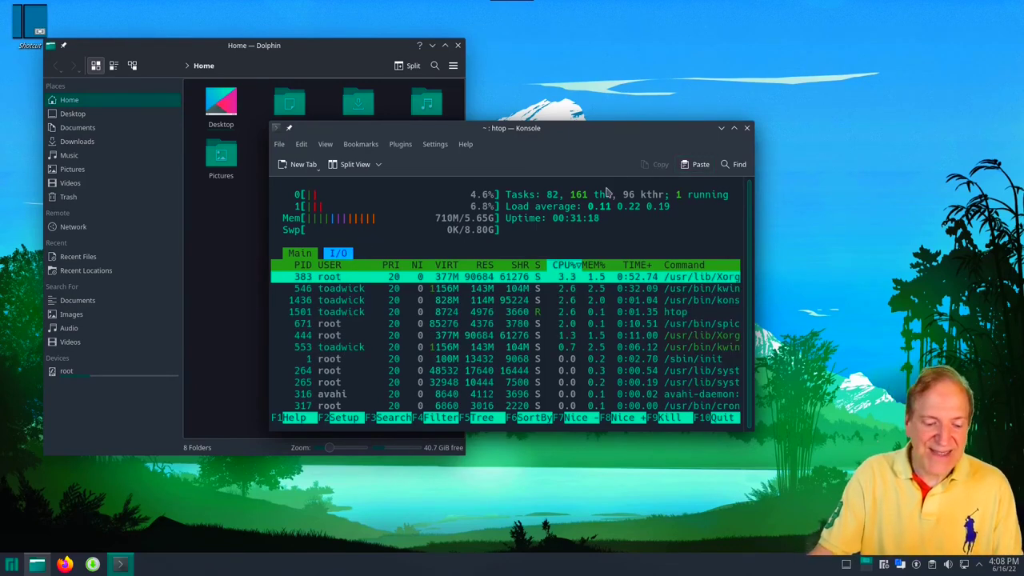
key(q)
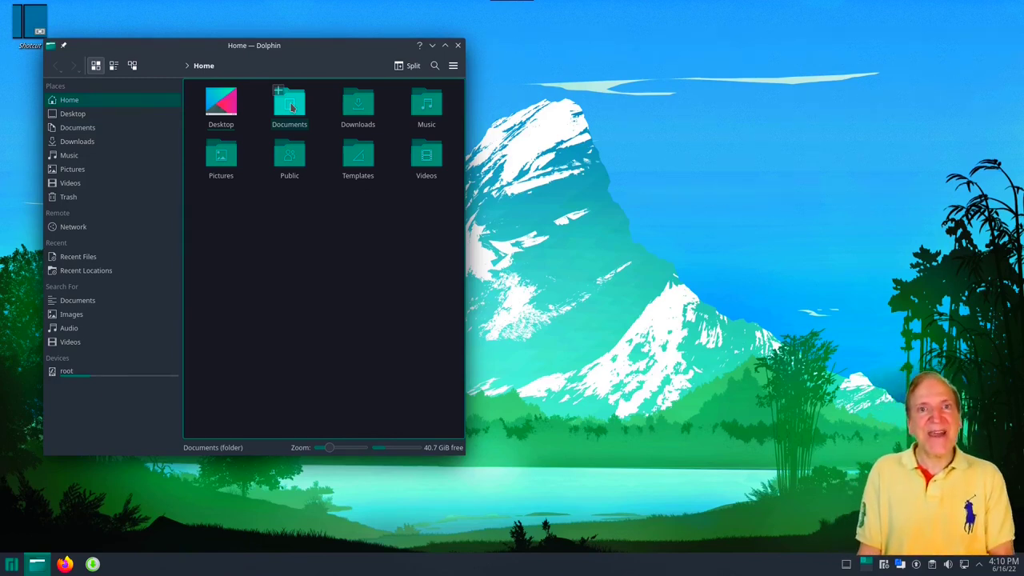
Step: Reposition the Dolphin window on the desktop, leaving the mountain in the wallpaper uncovered
drag(367, 255, 432, 252)
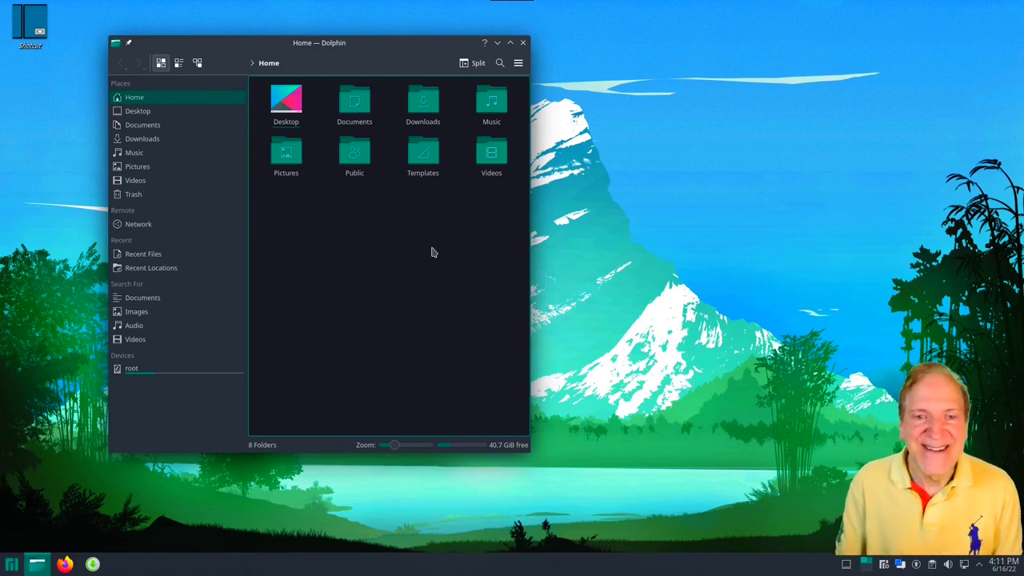
drag(346, 46, 253, 61)
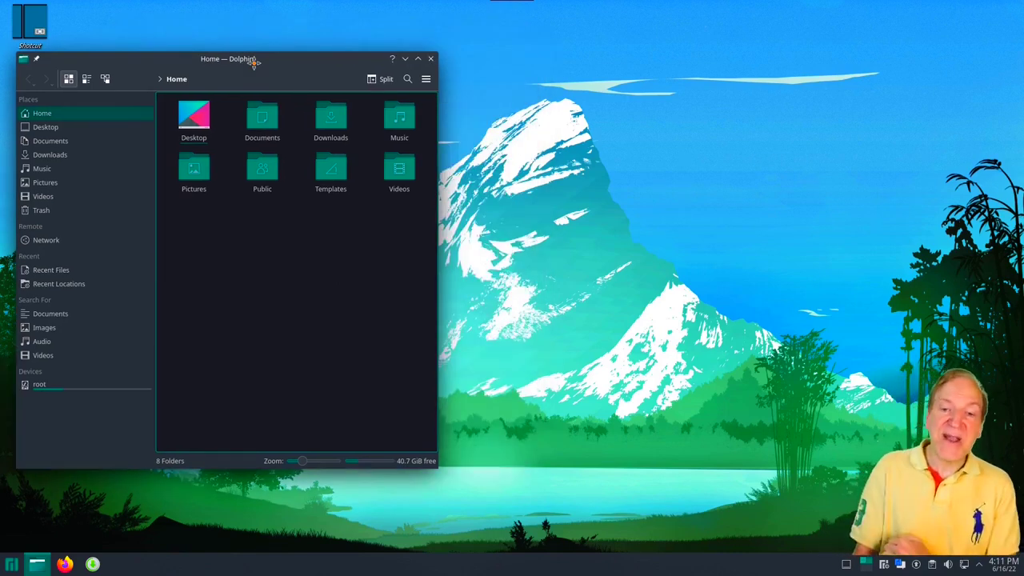